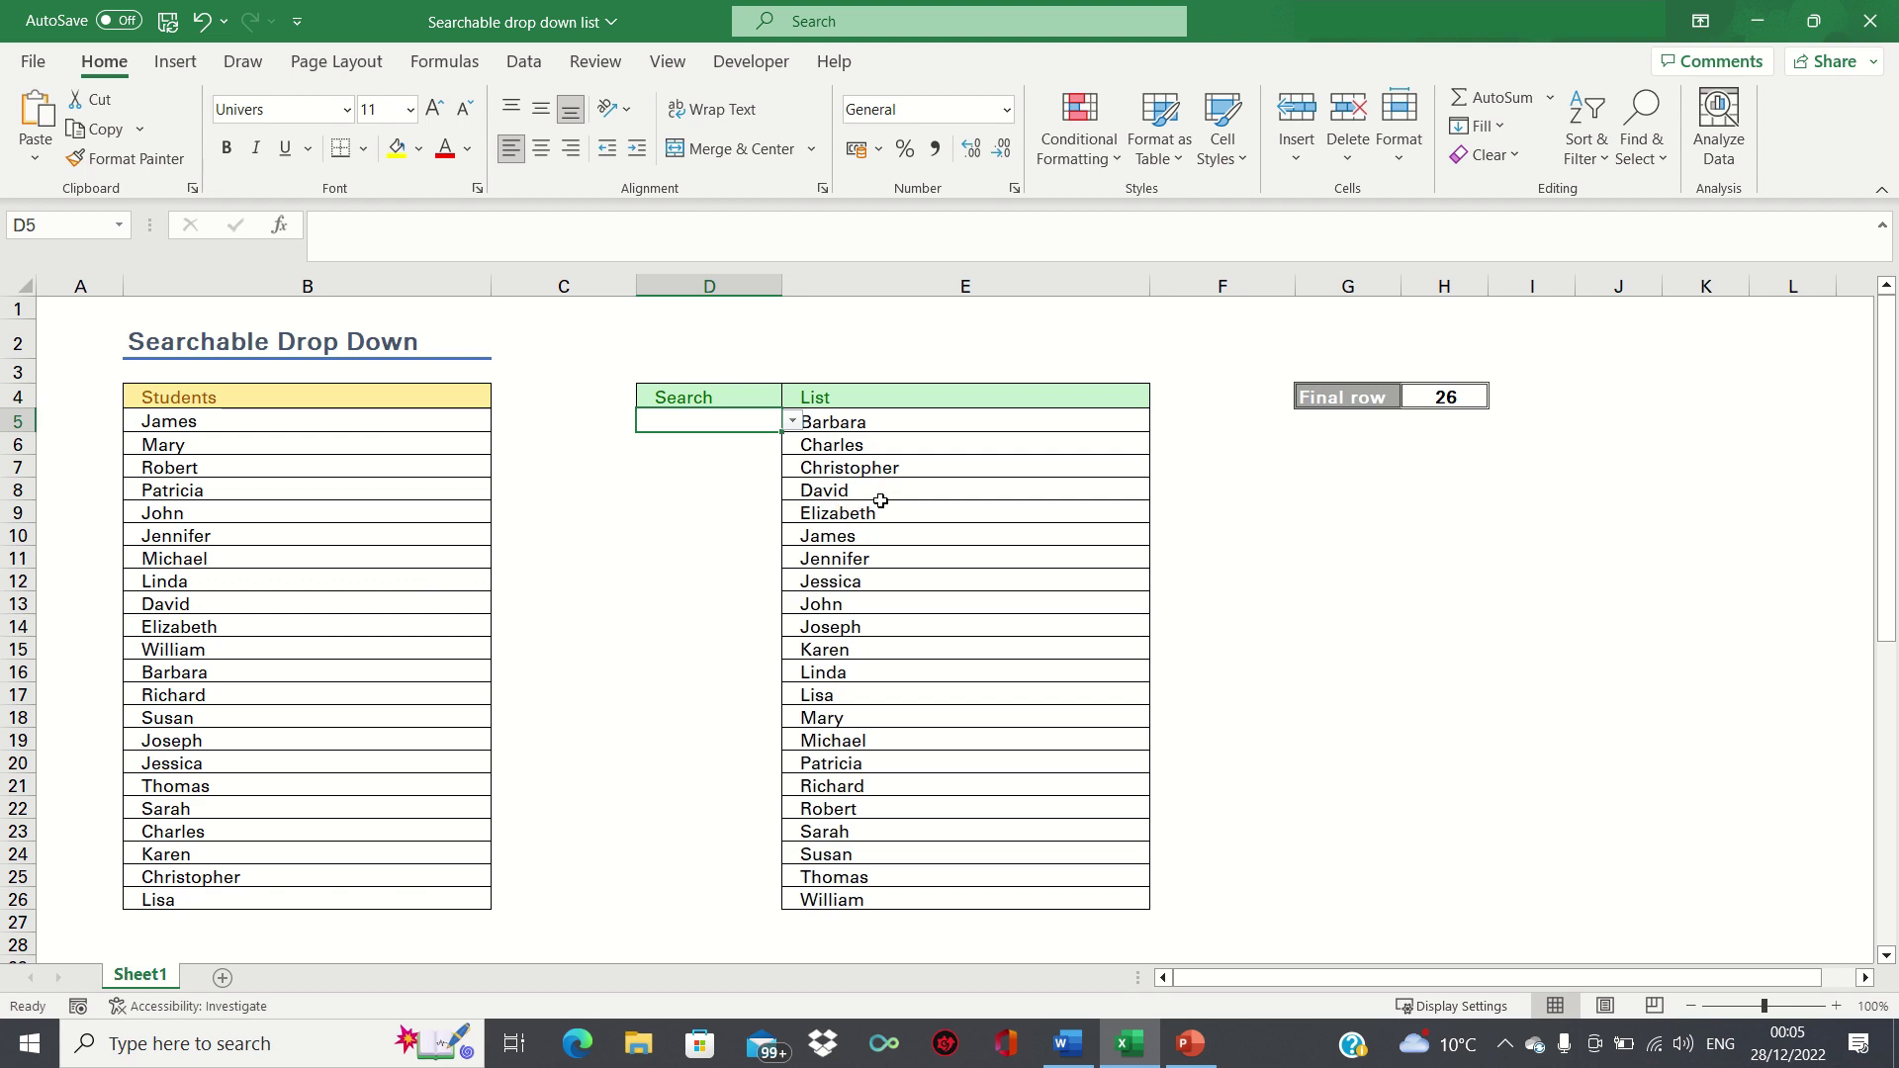
- Search 'Ch' in D5 and view its drop-down of Charles, Christopher, Michael and Richard
text(Ch)
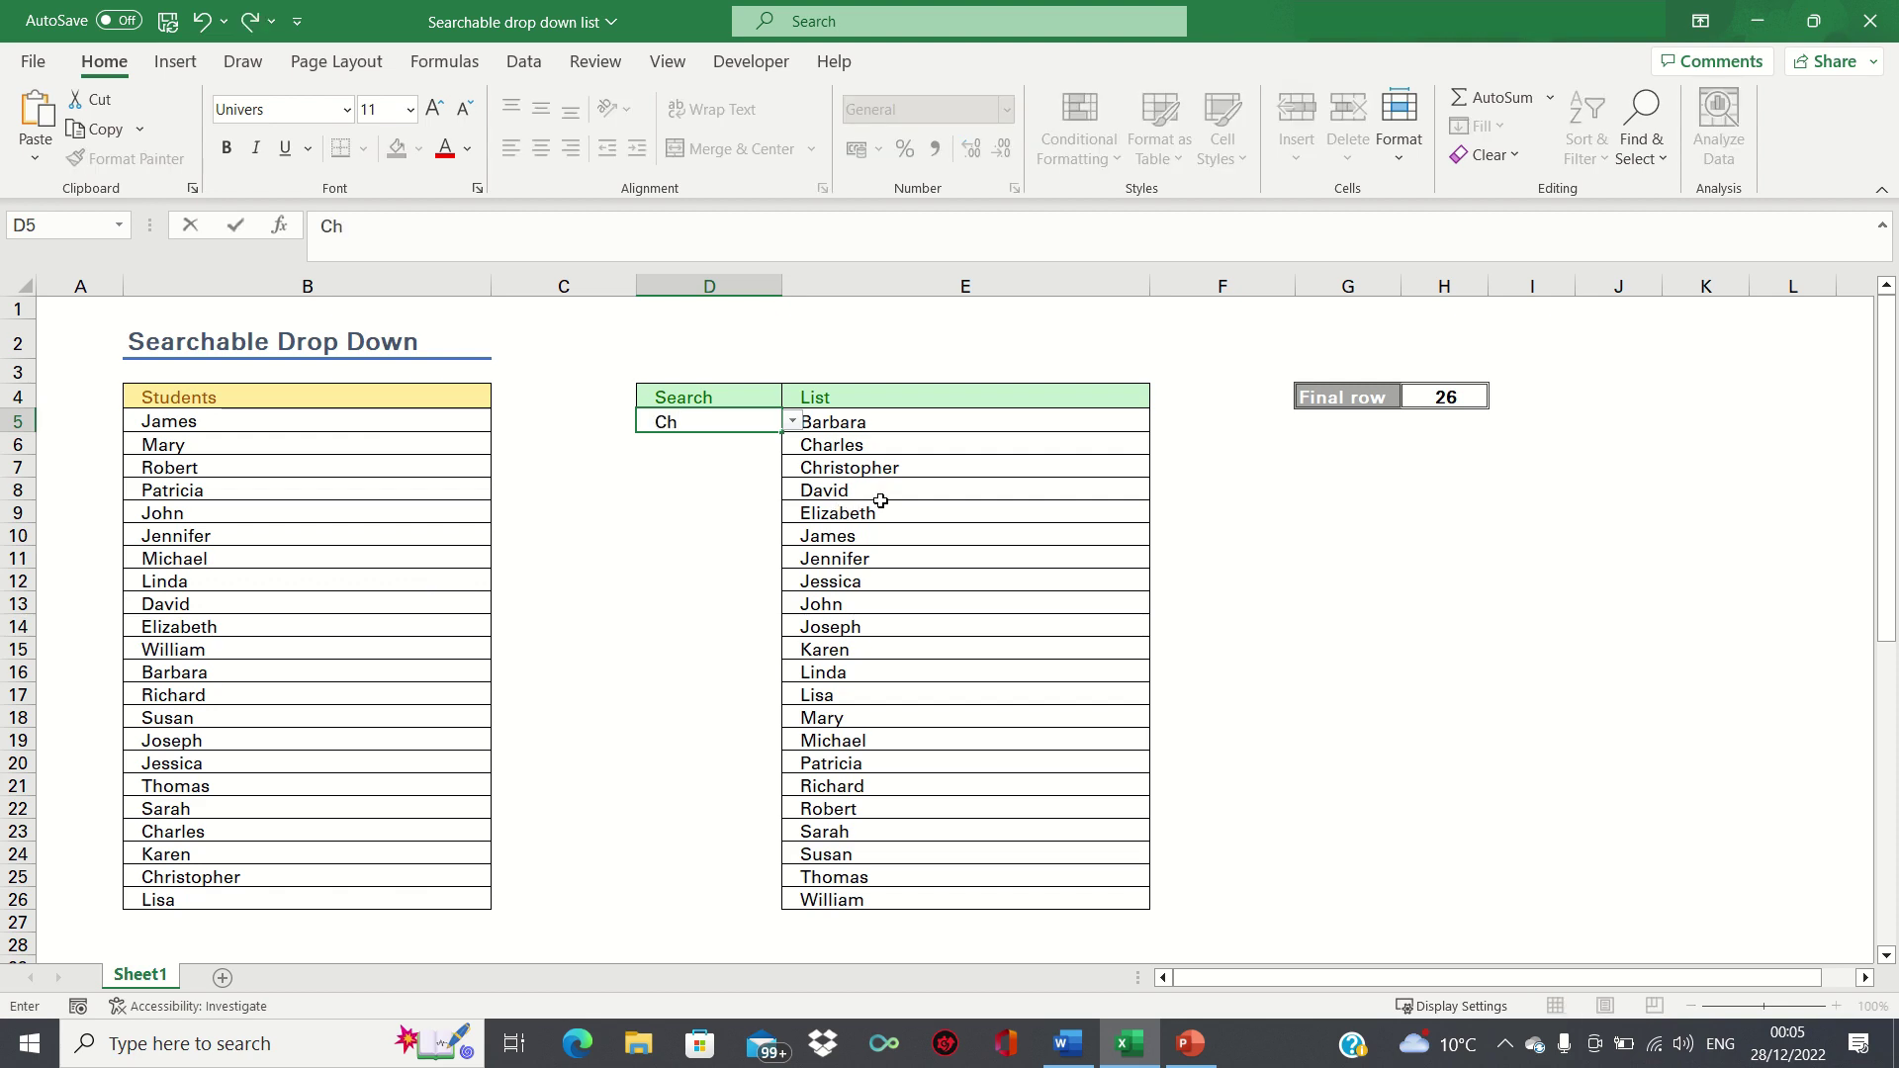
key(Return)
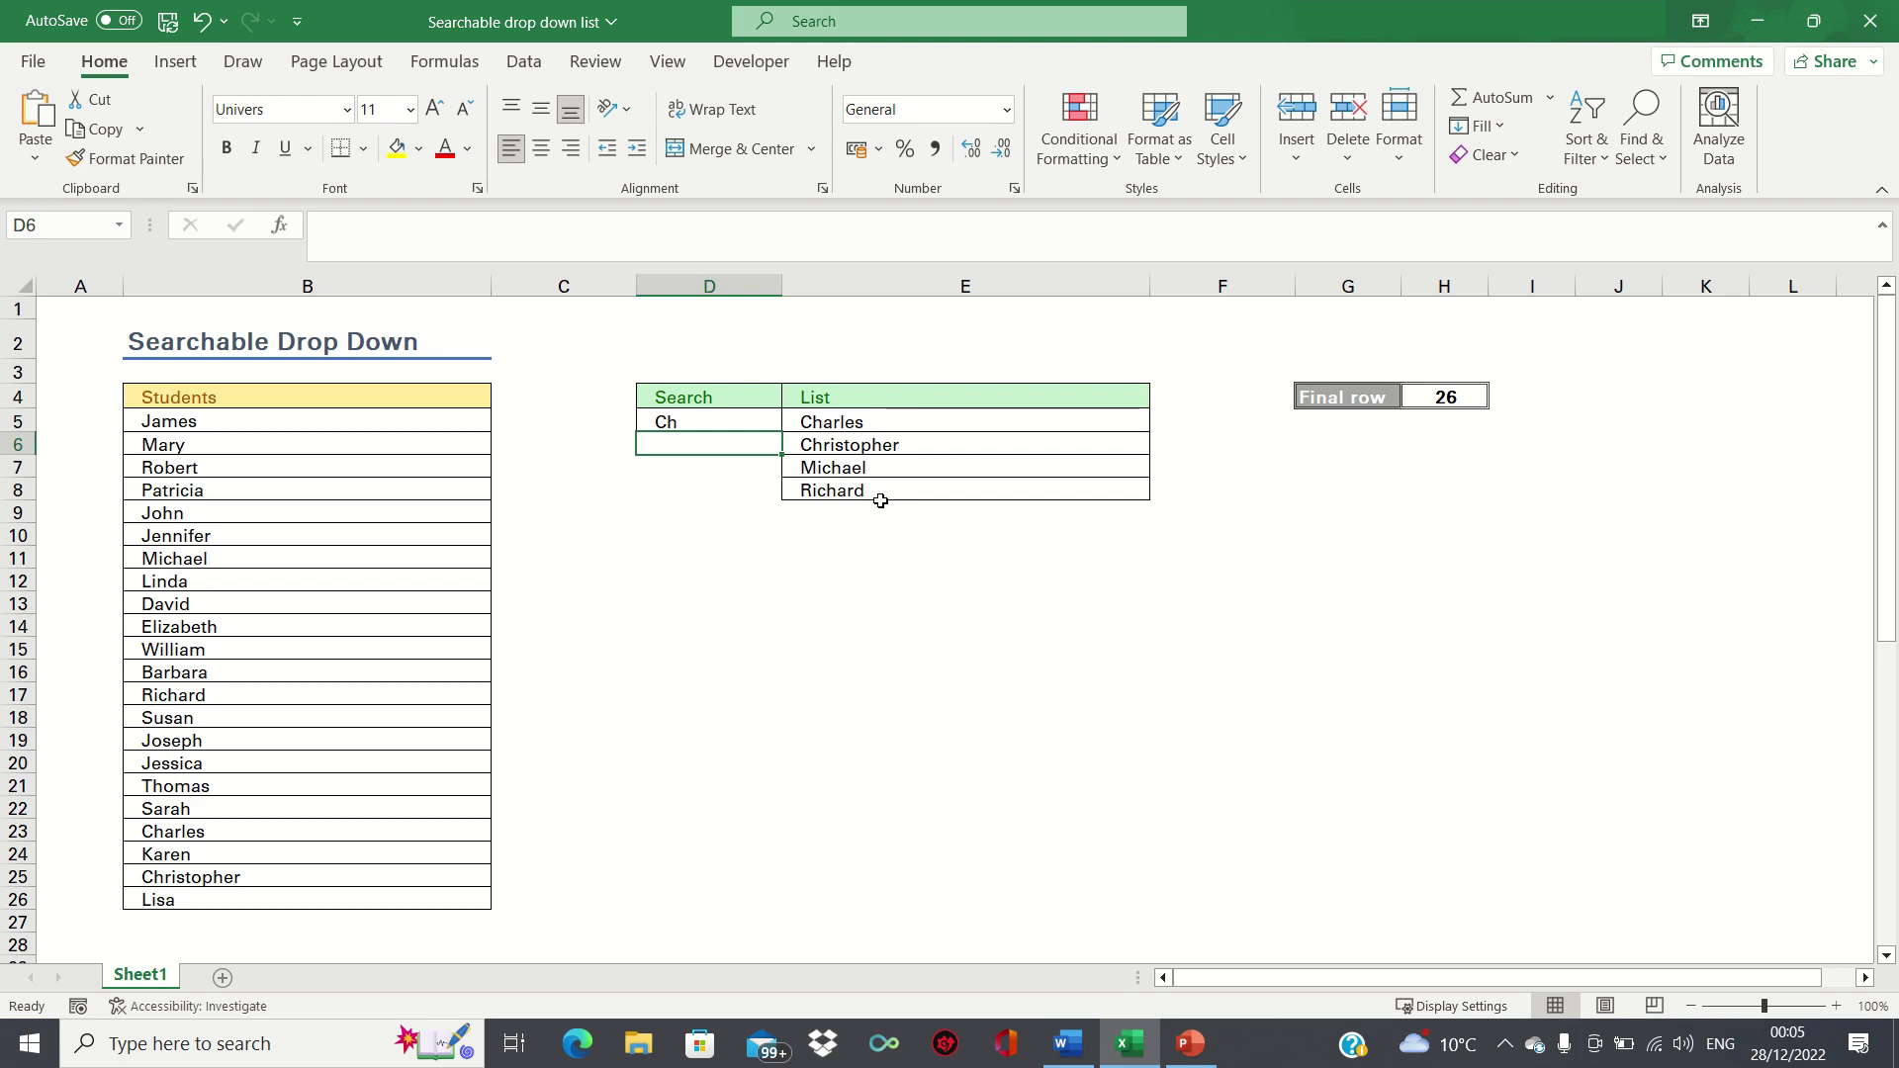
key(Up)
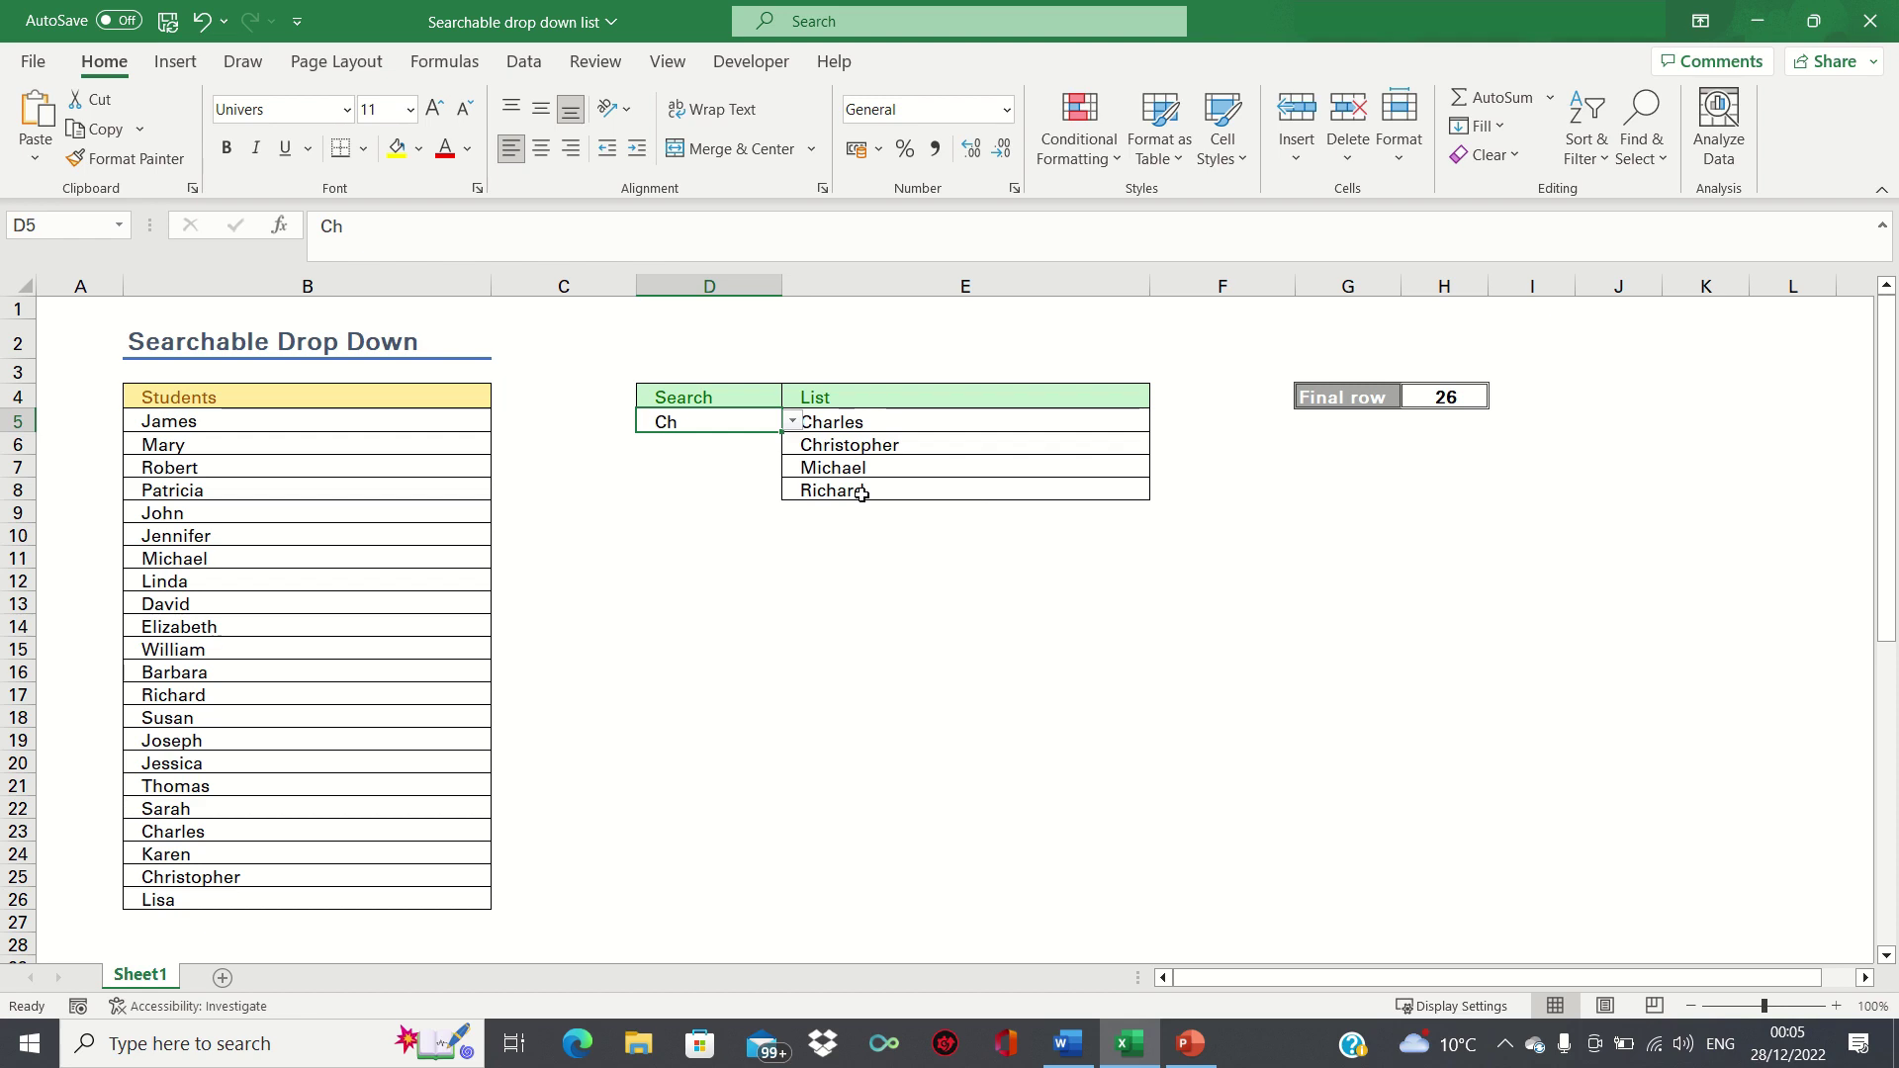
click(793, 423)
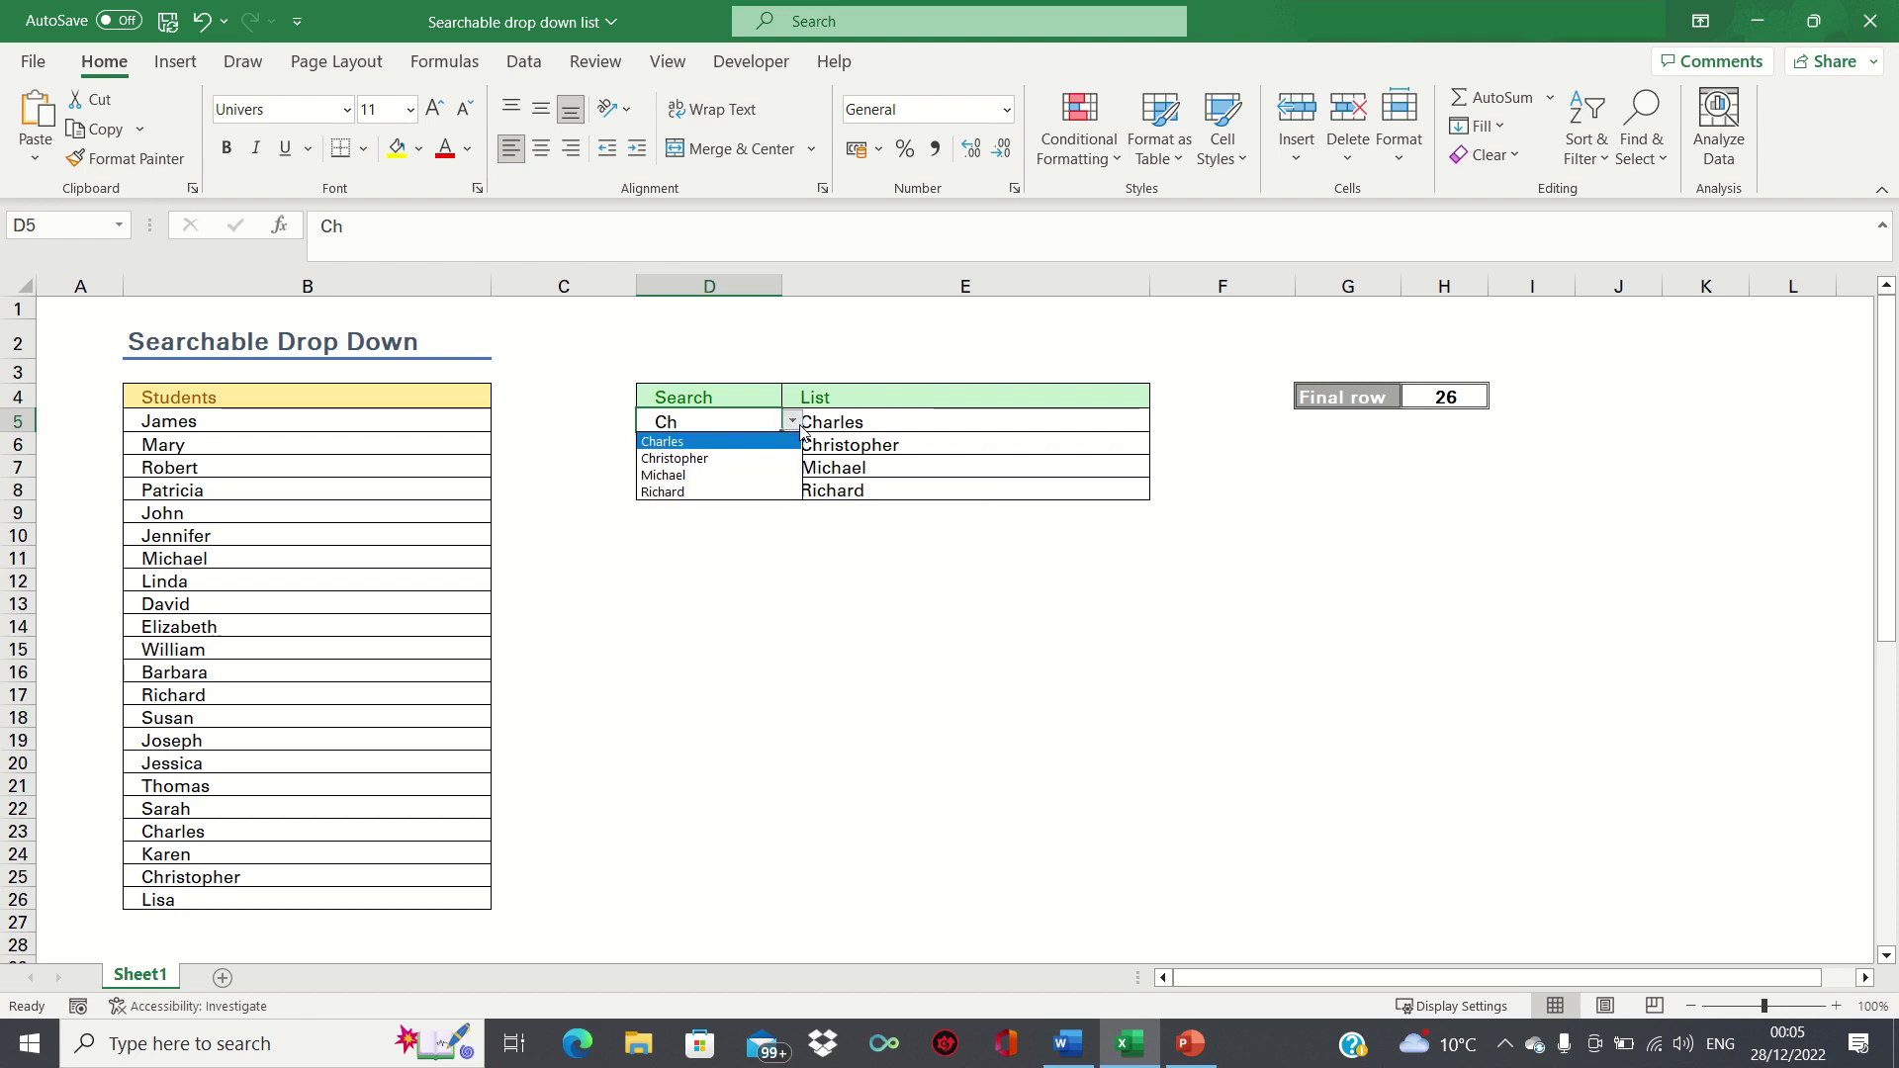
- Close the name list and move from D5 to E5 on the cleared sheet
key(Escape)
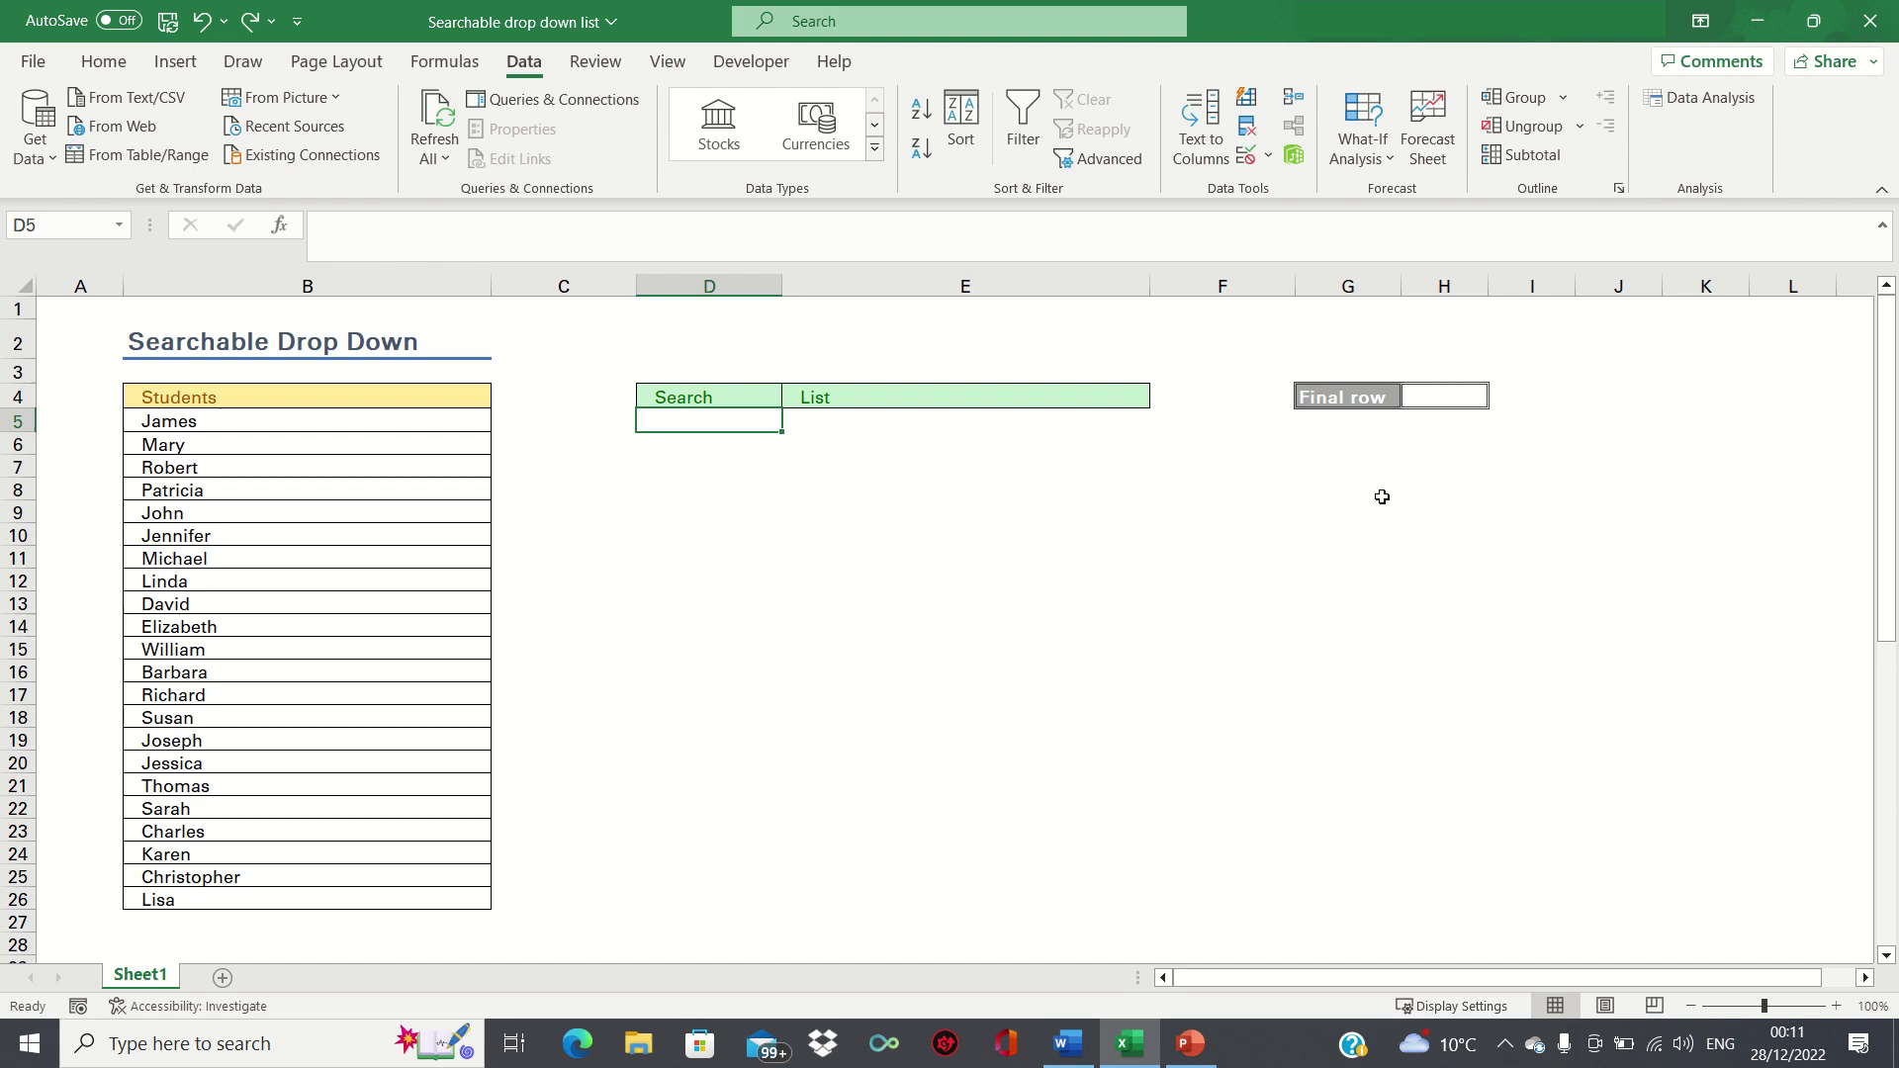
key(Right)
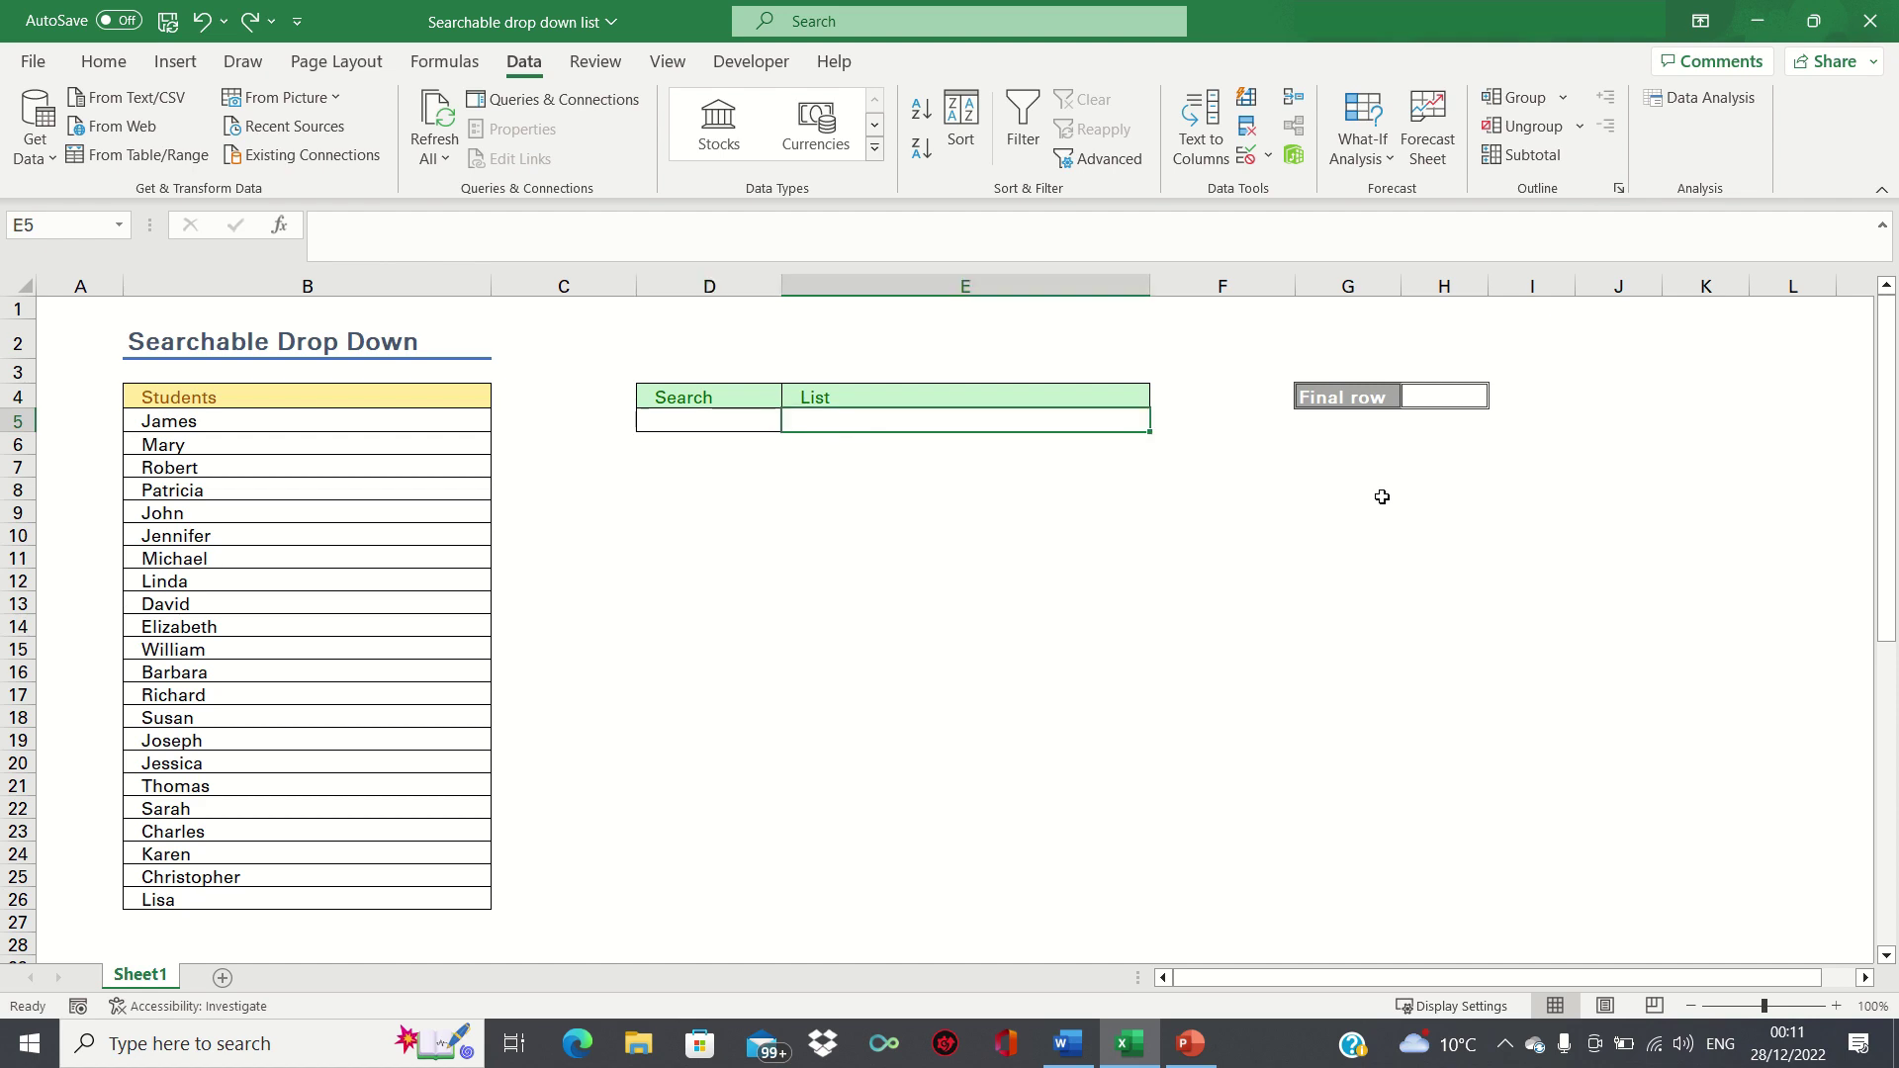
- Enter =FILTER(B5:B26,ISNUMBER(SEARCH(D5,B5:B26)),"Not in list") in E5
text(=FILTER()
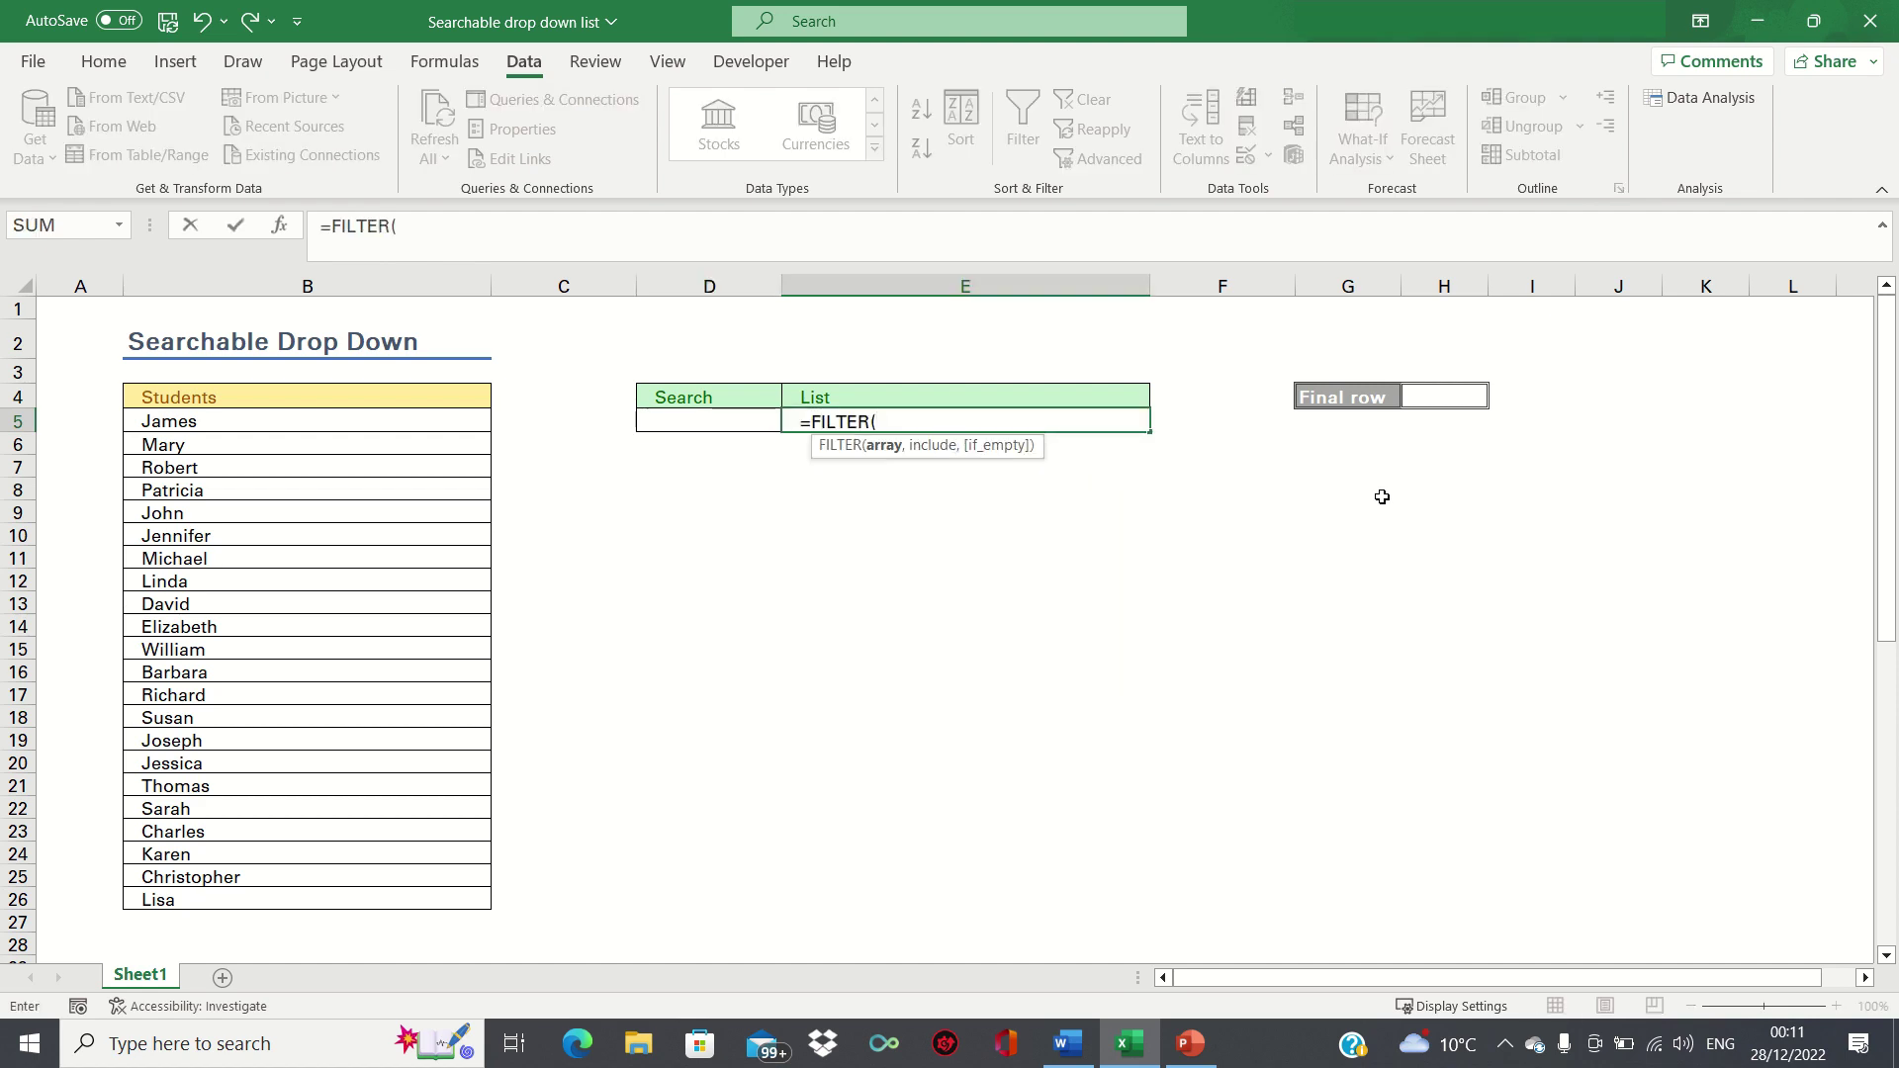
key(Left)
key(Left)
key(Left)
key(ctrl+shift+Down)
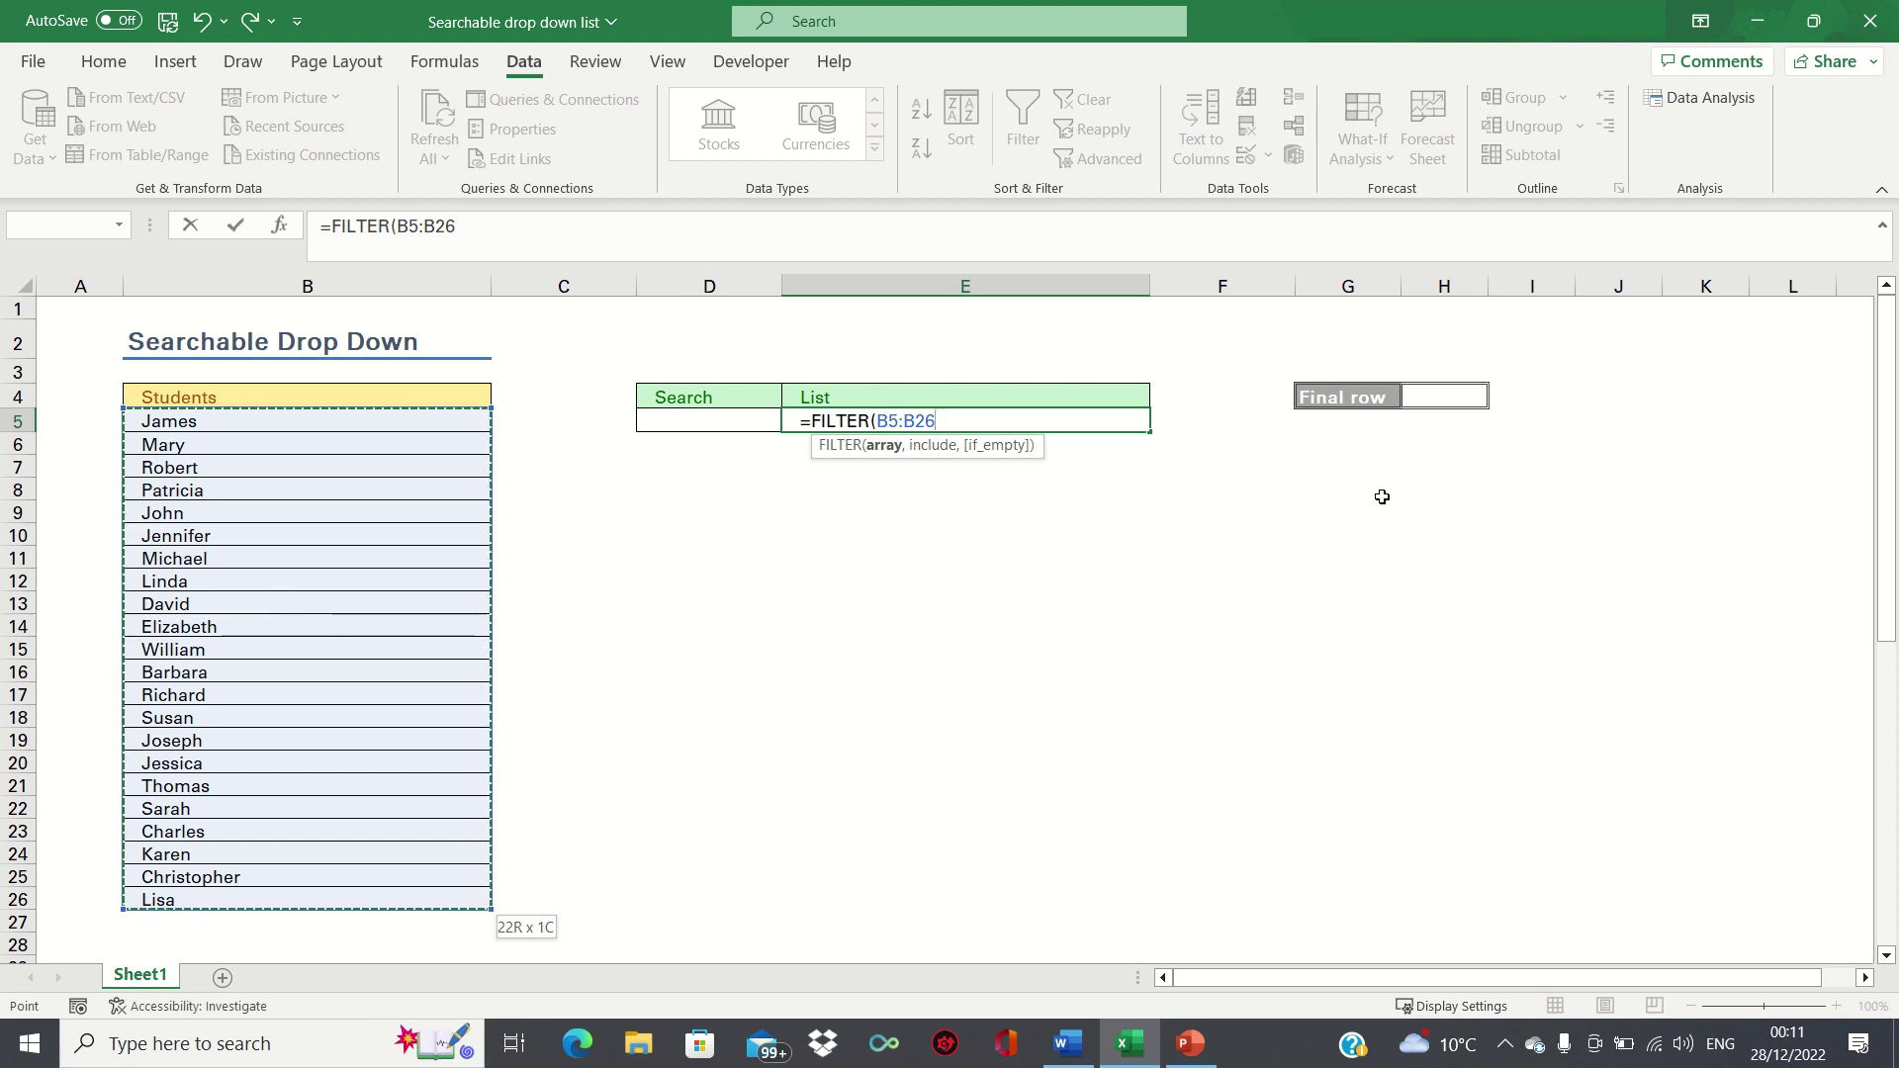
text(,)
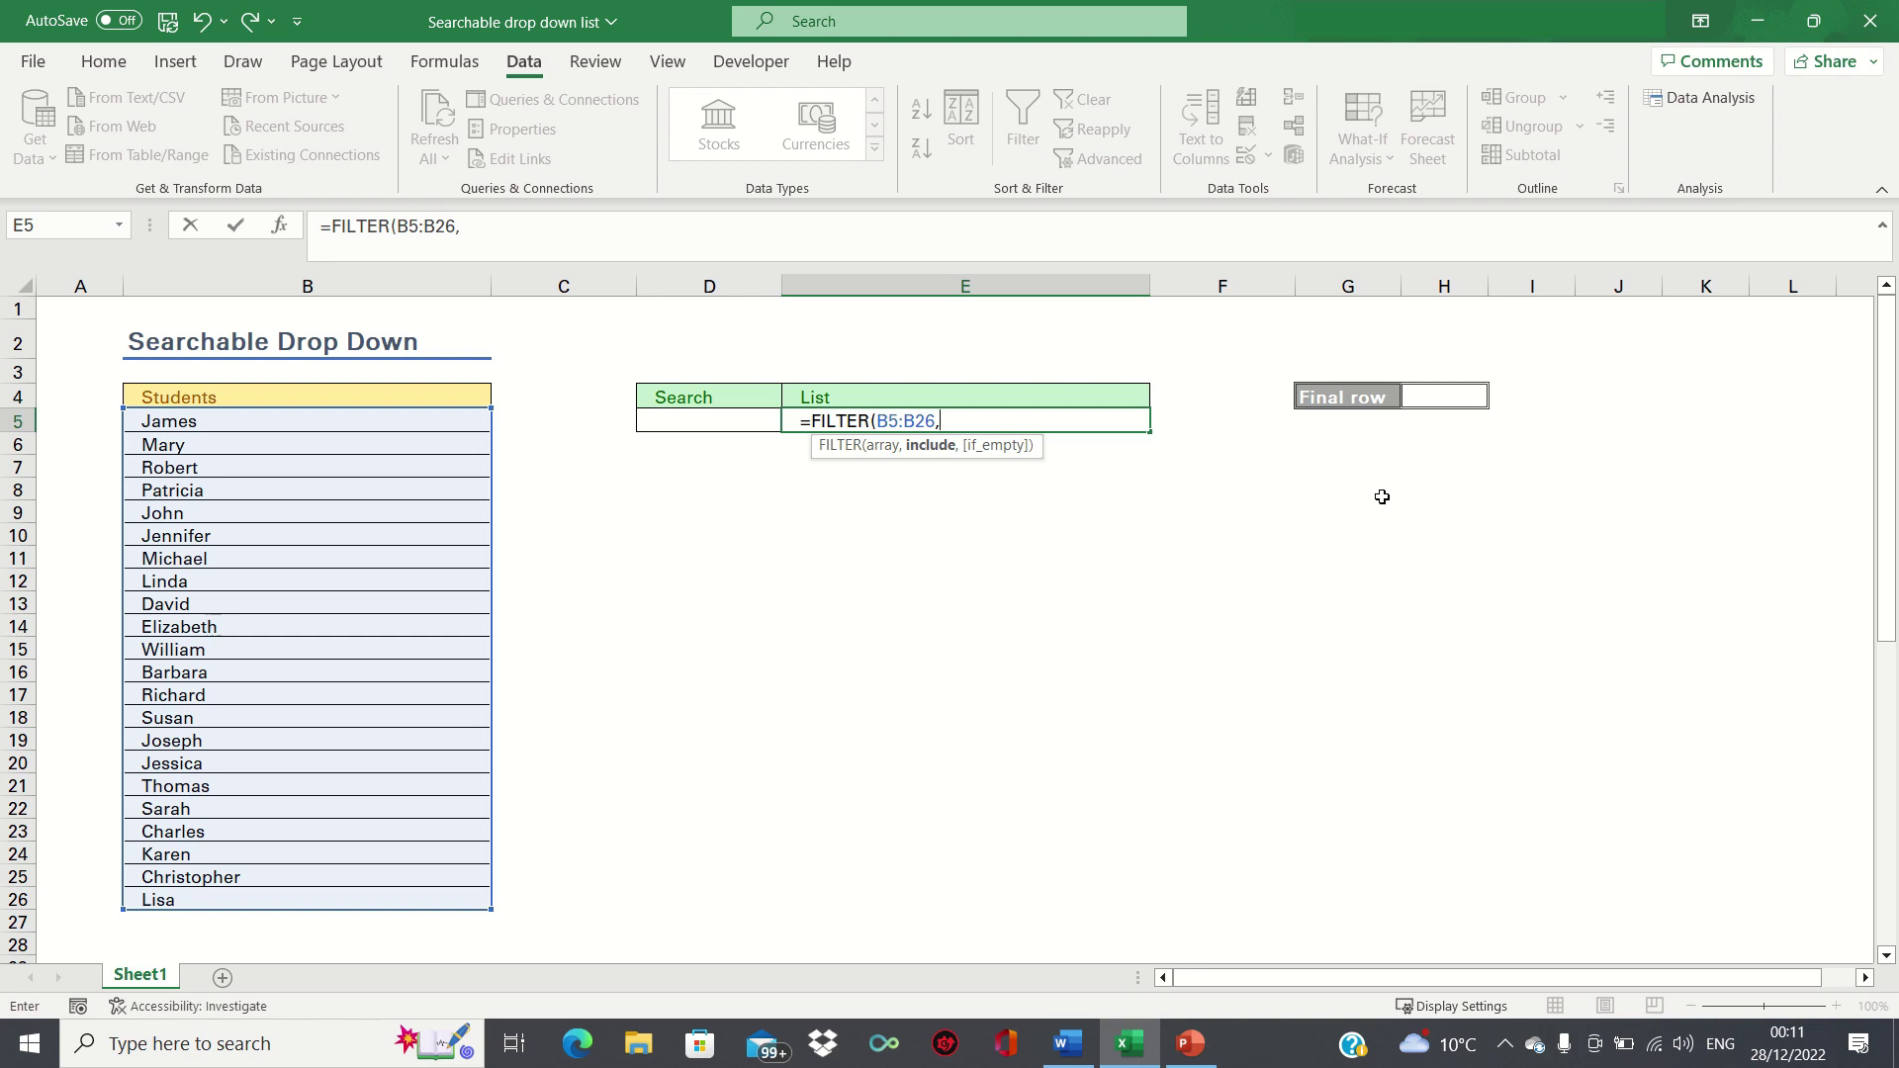
text(ISNUMBE)
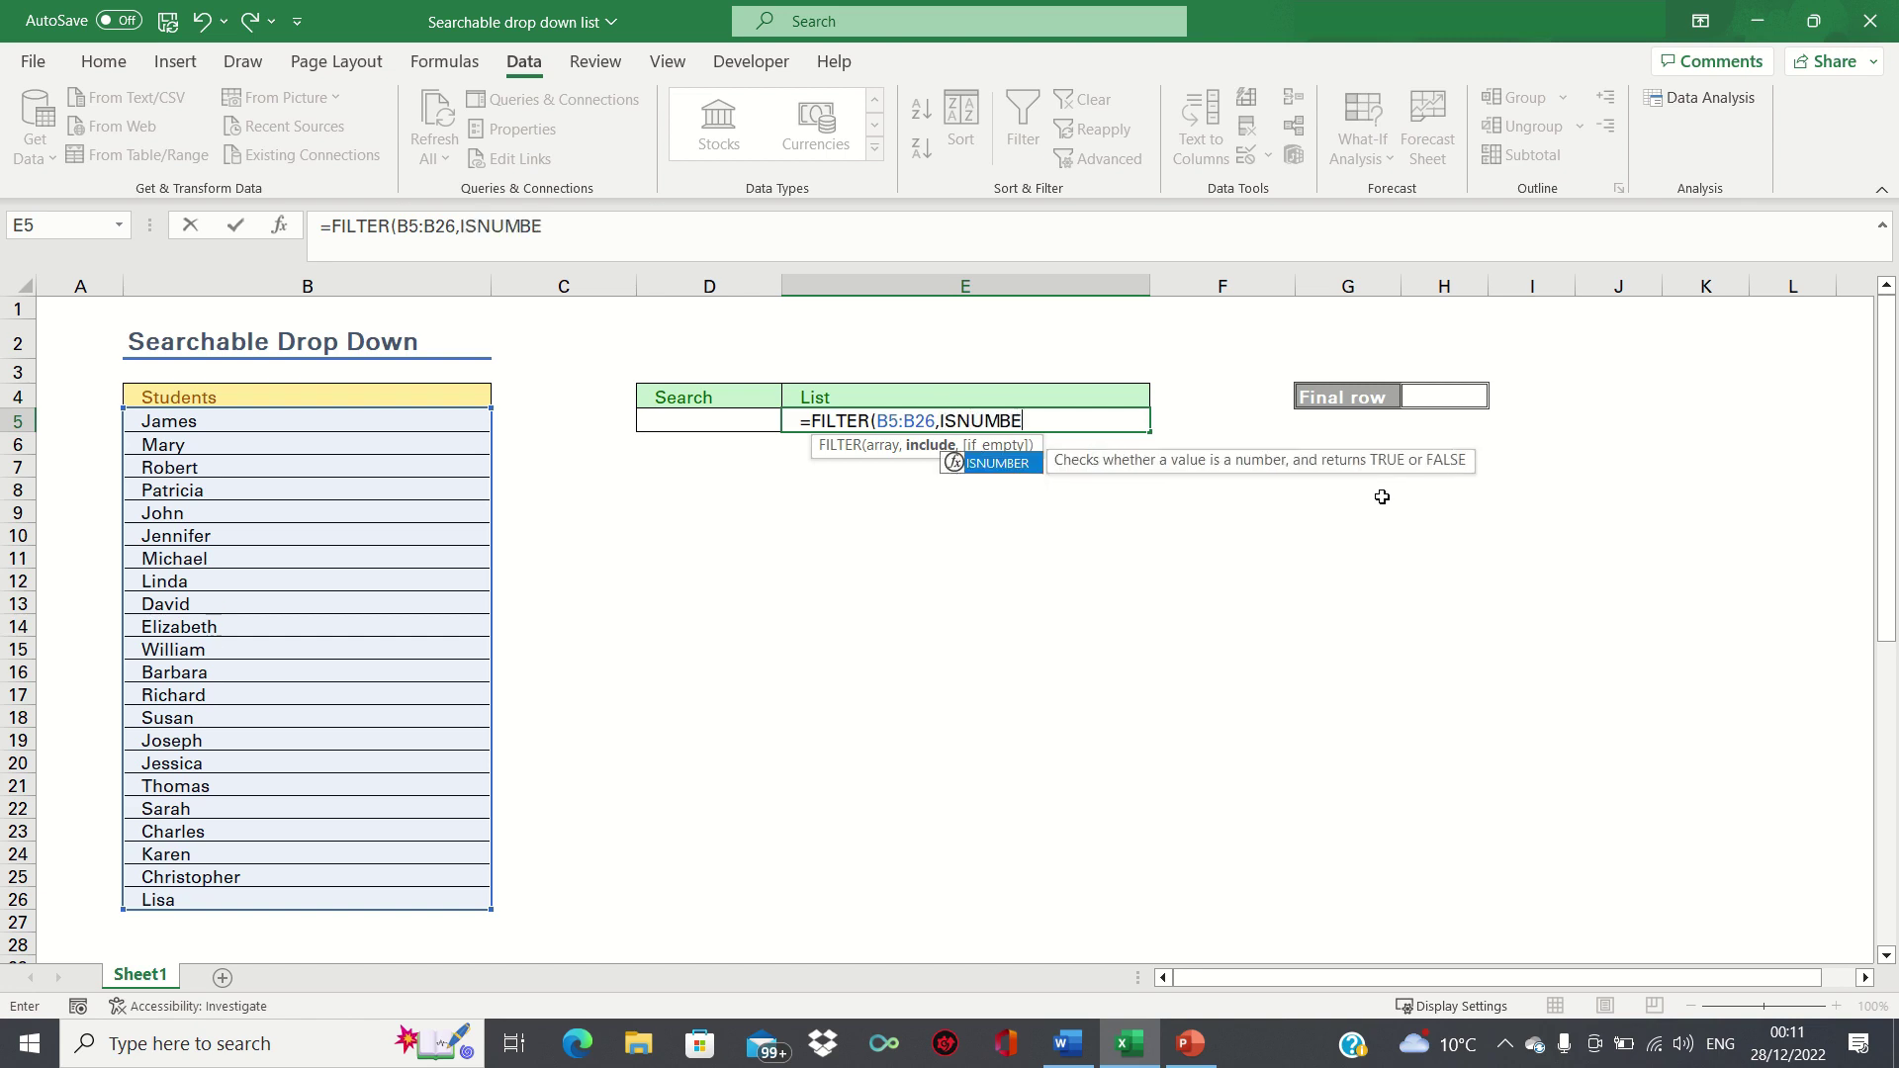
text(R(SEARCH)
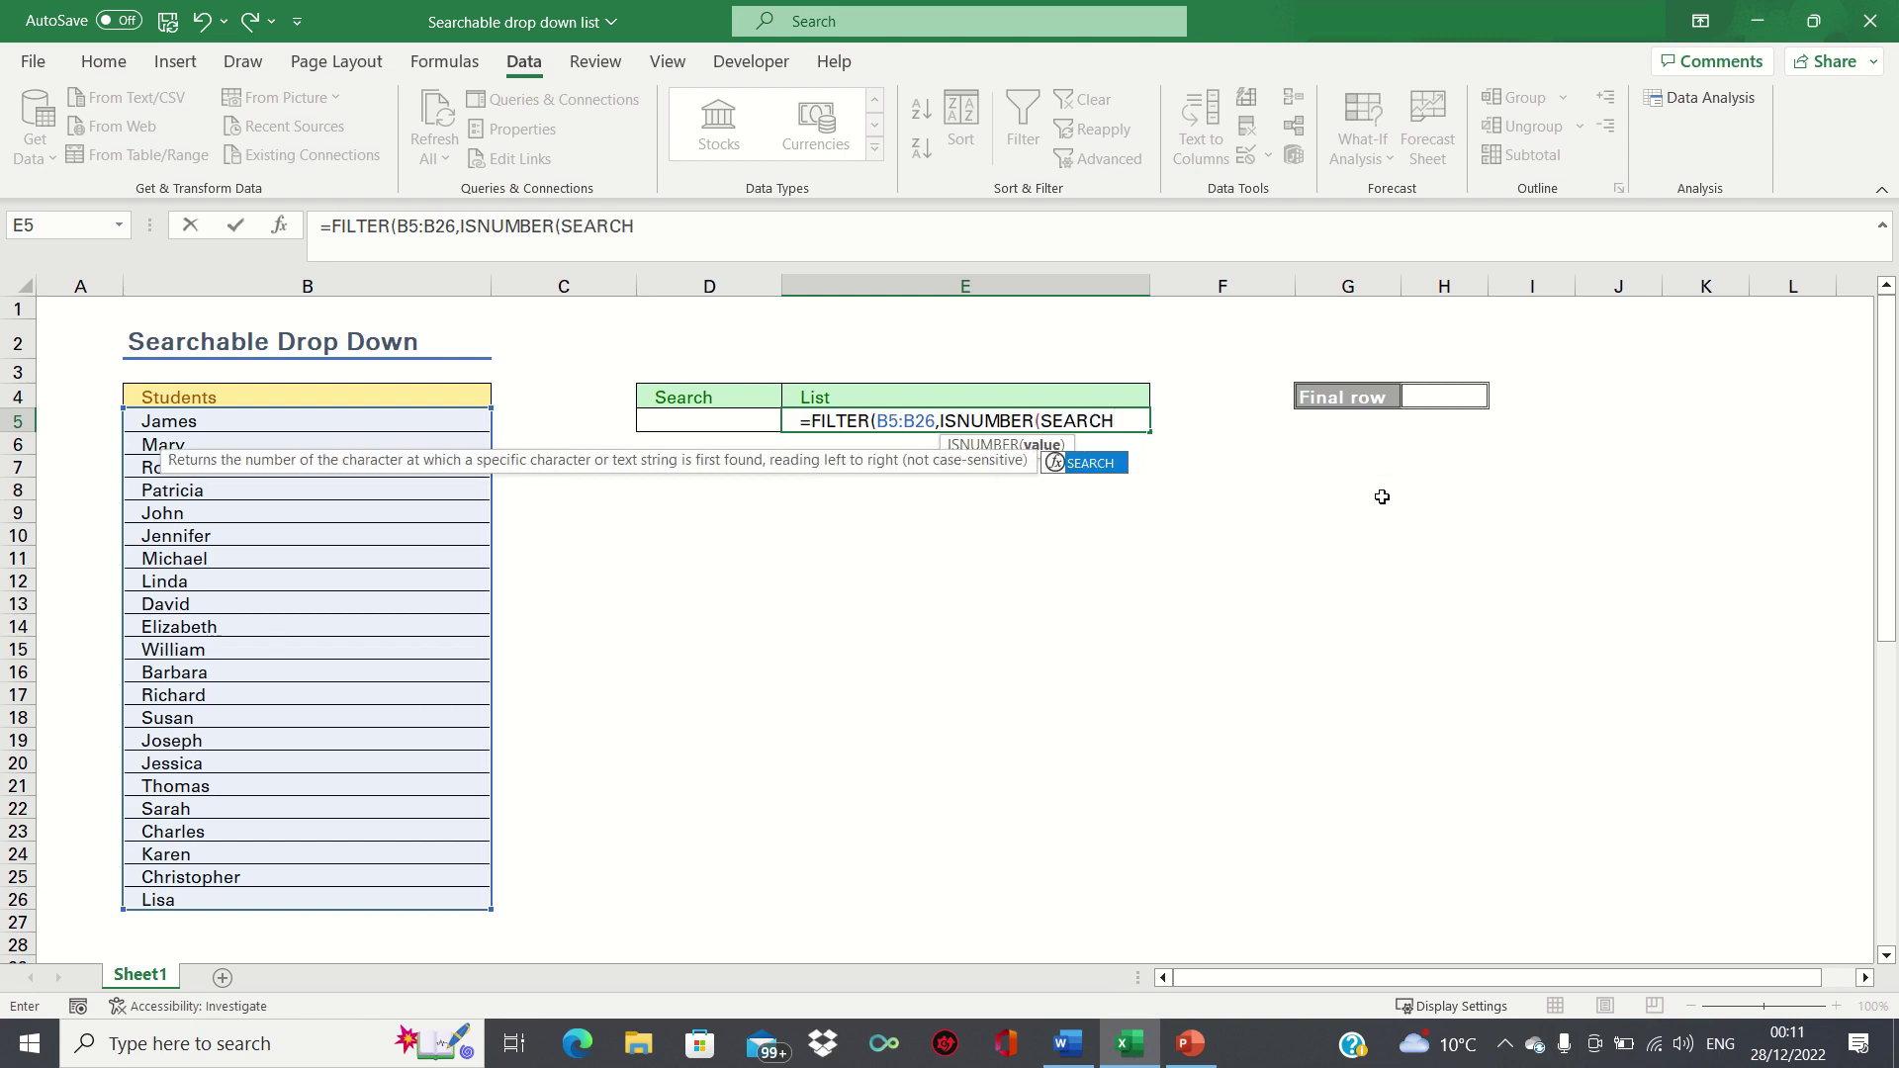
text(()
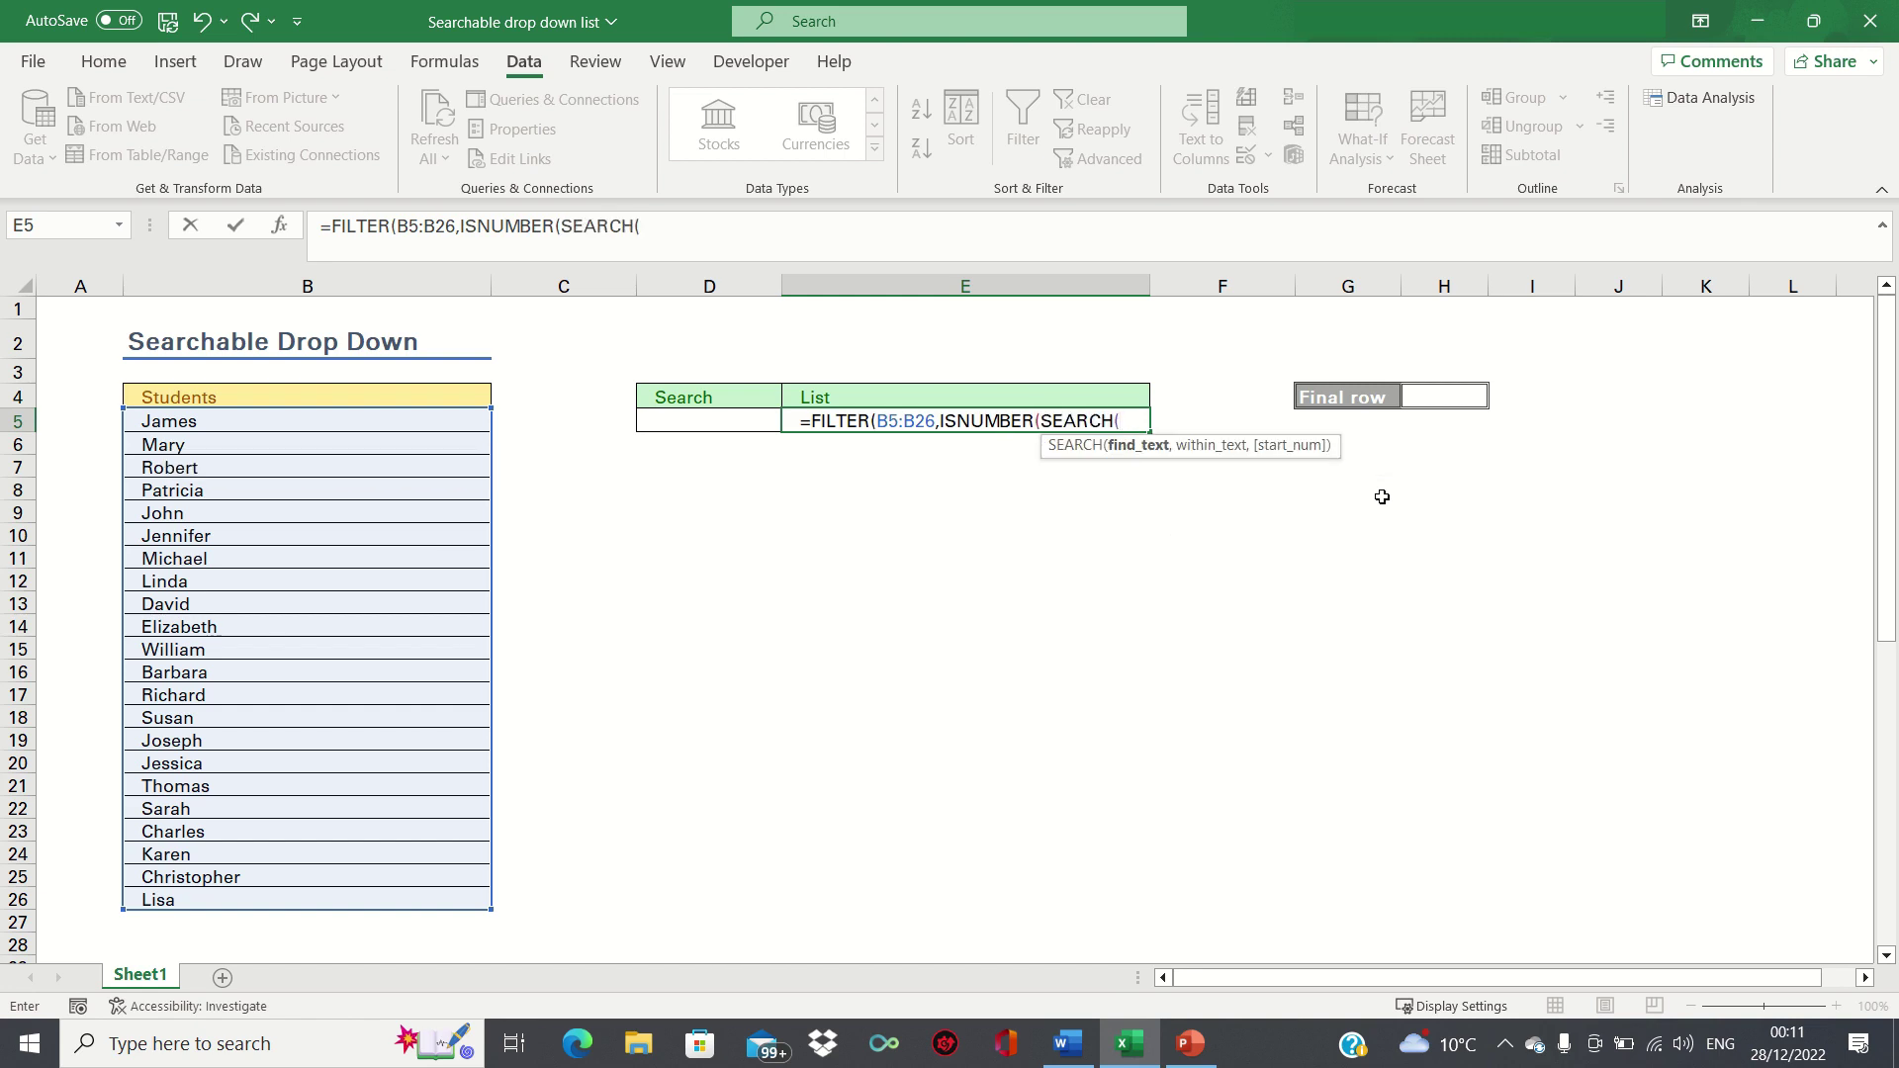
key(Left)
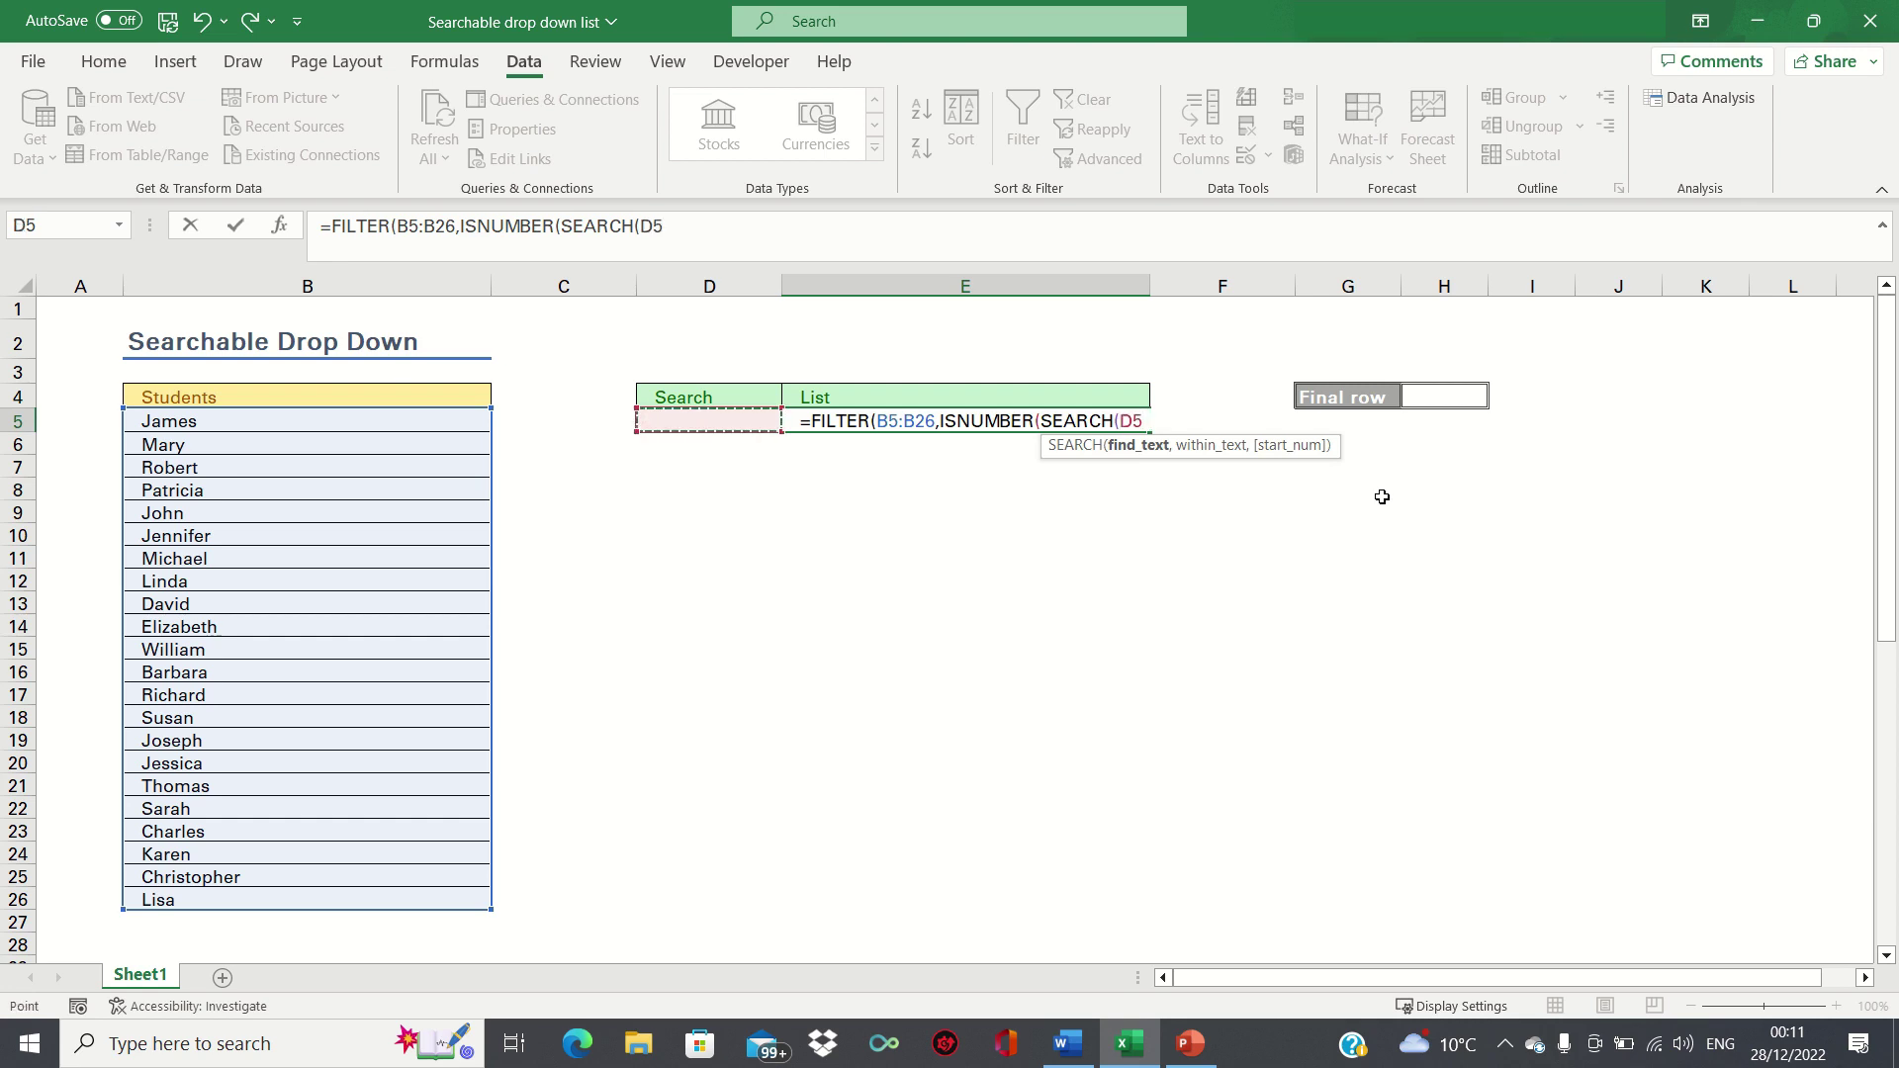
text(,)
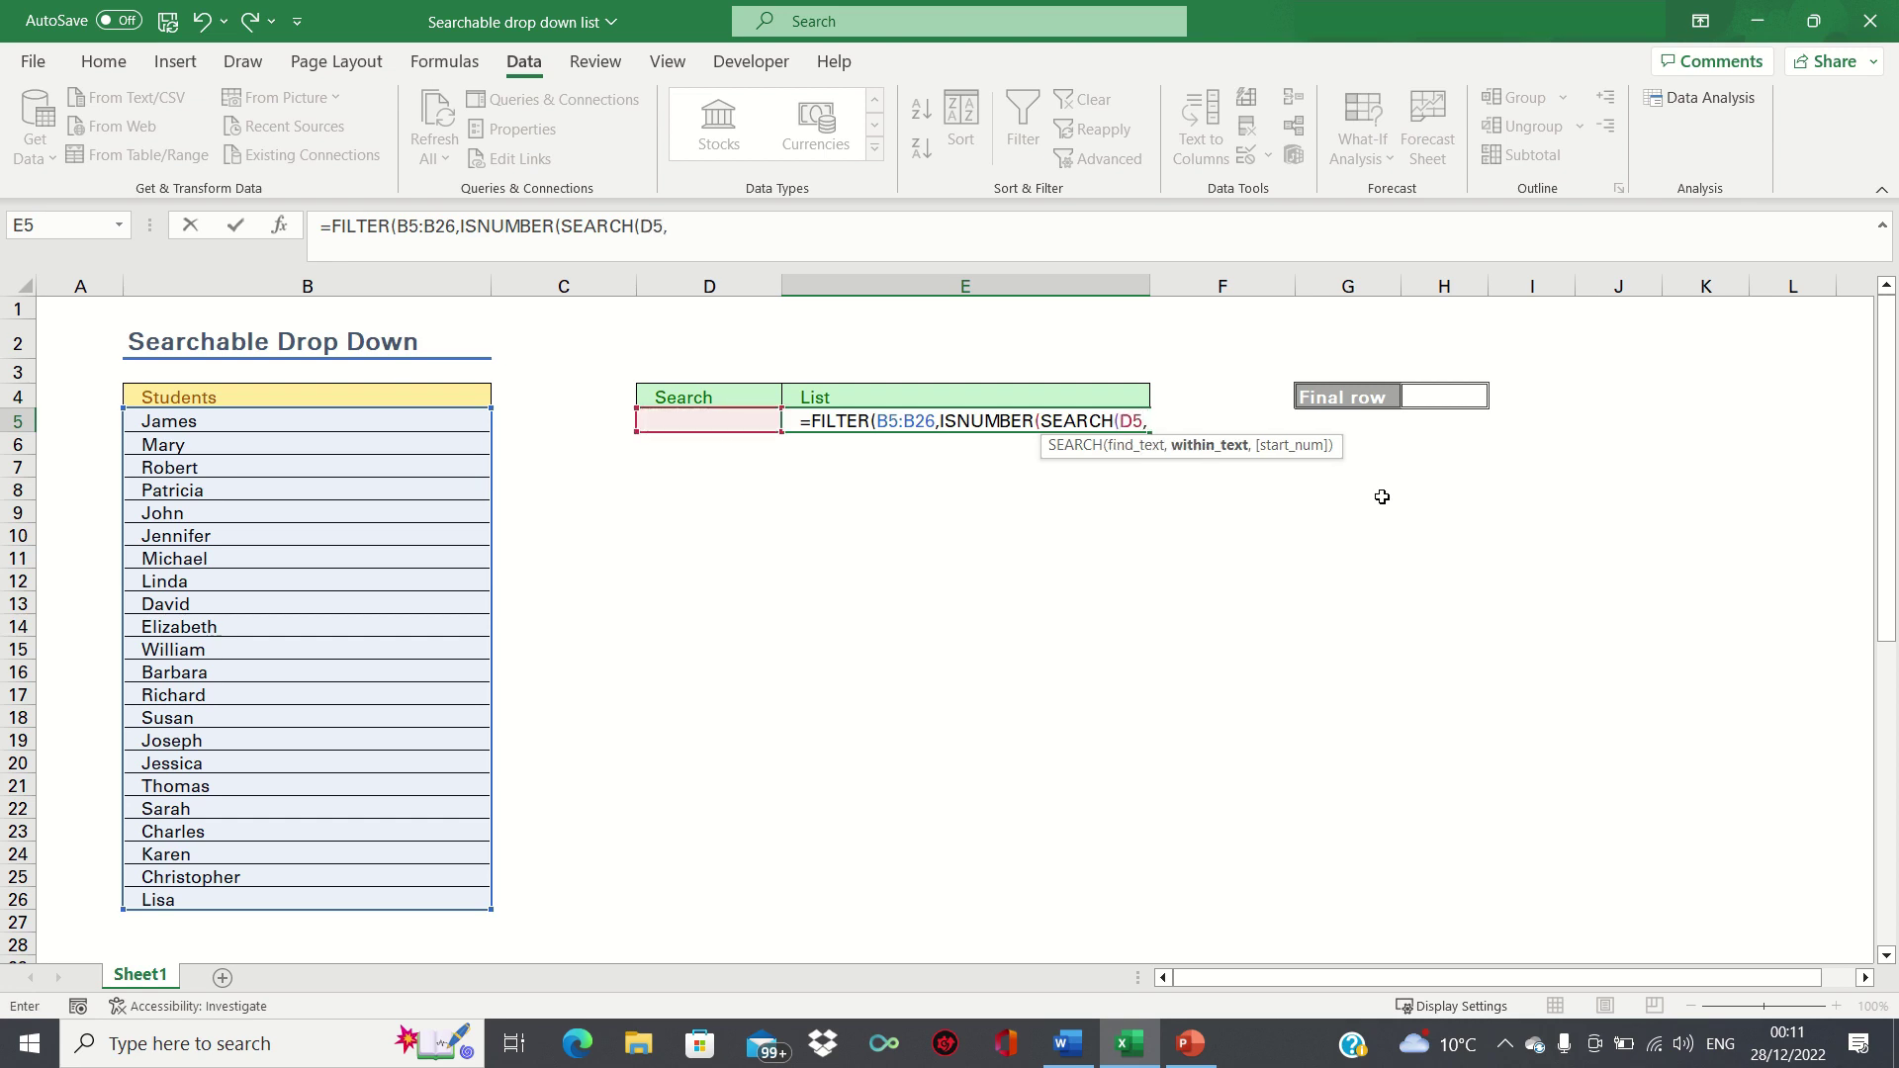
key(Home)
key(Right)
key(ctrl+shift+Down)
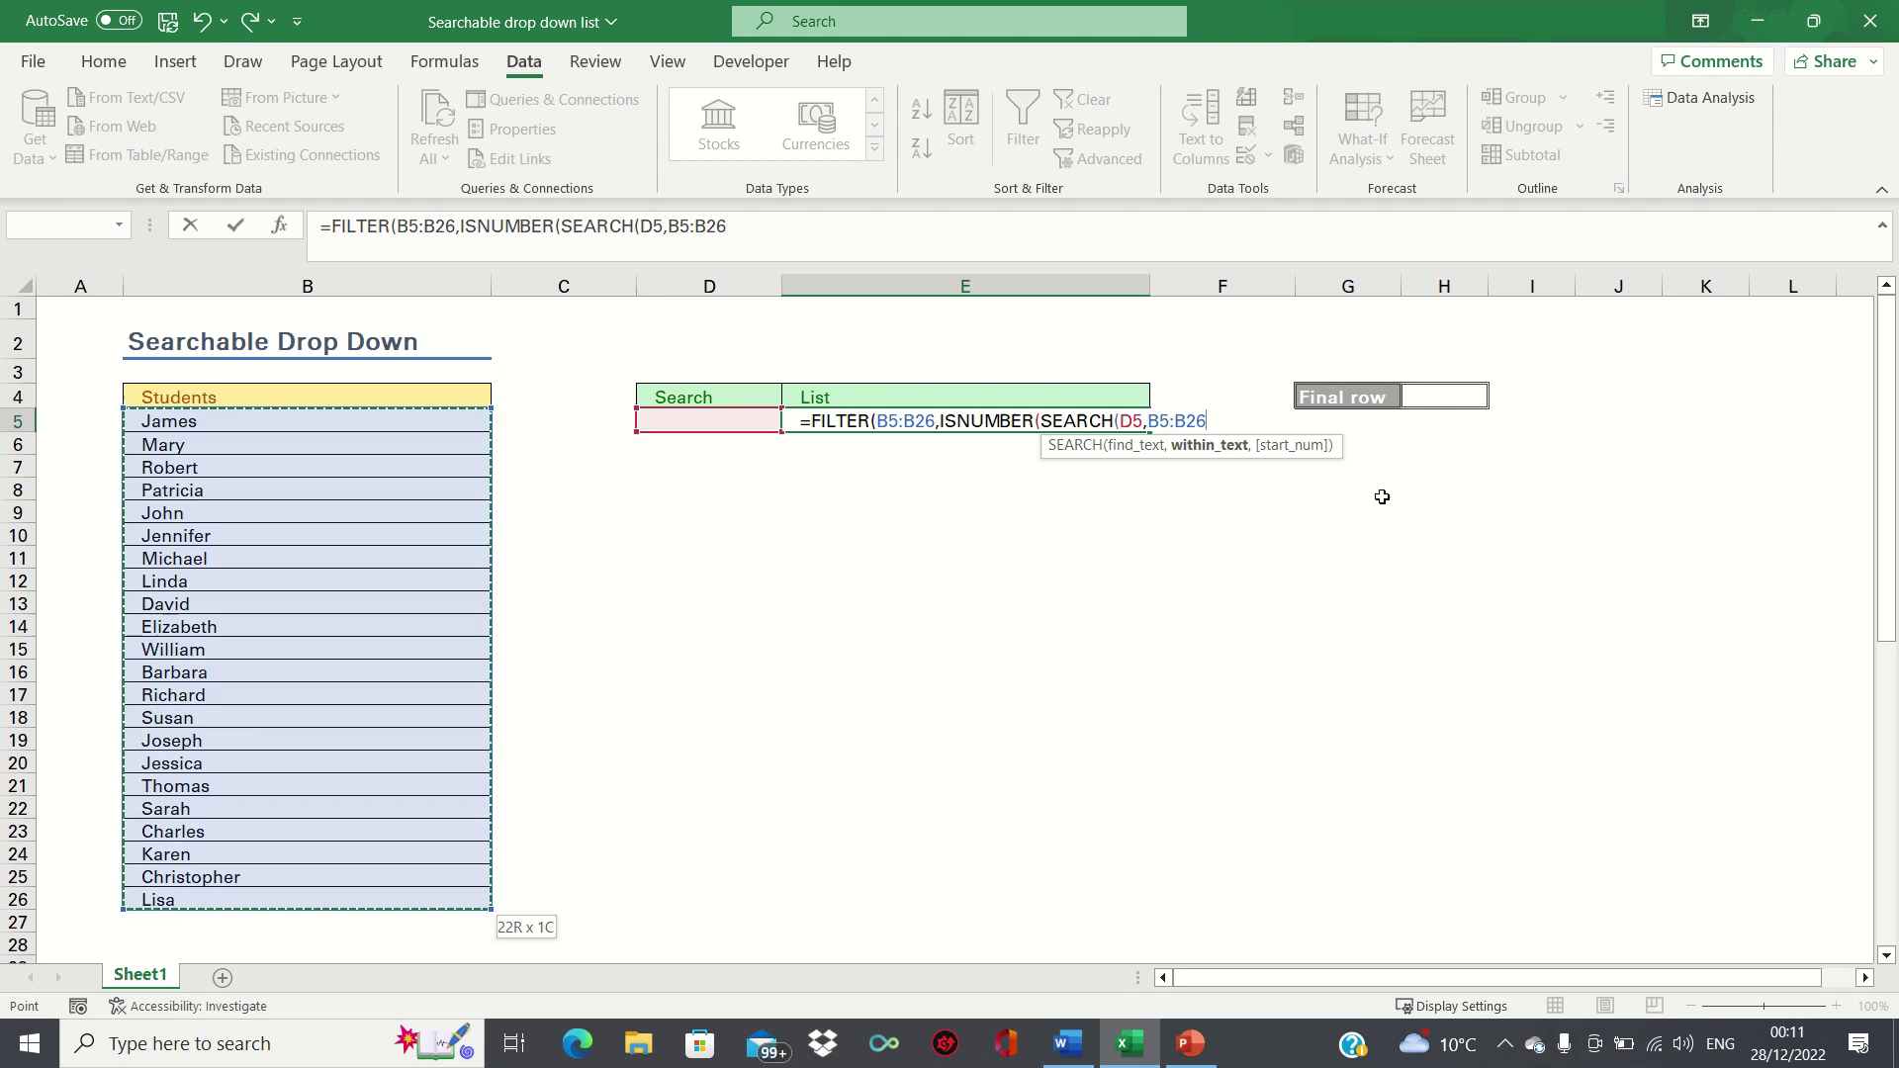
text()))
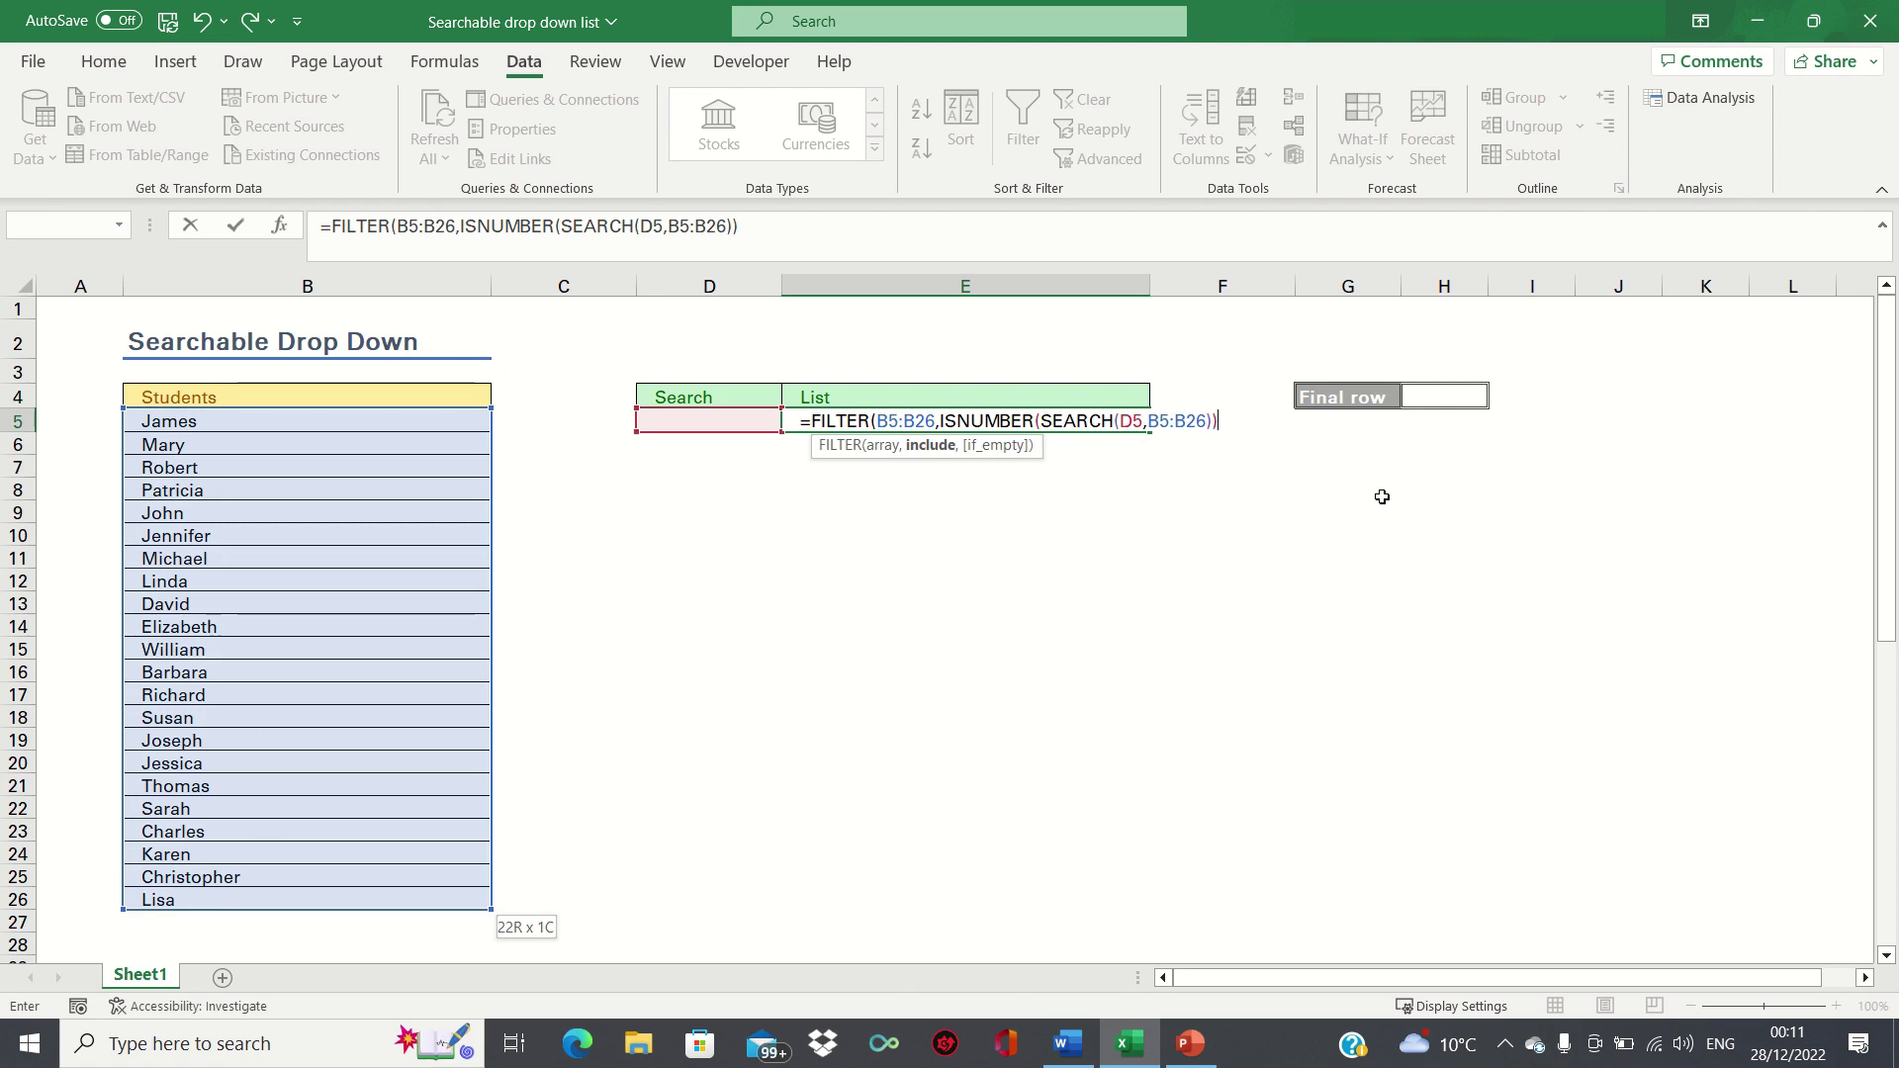
text(,"Not in li)
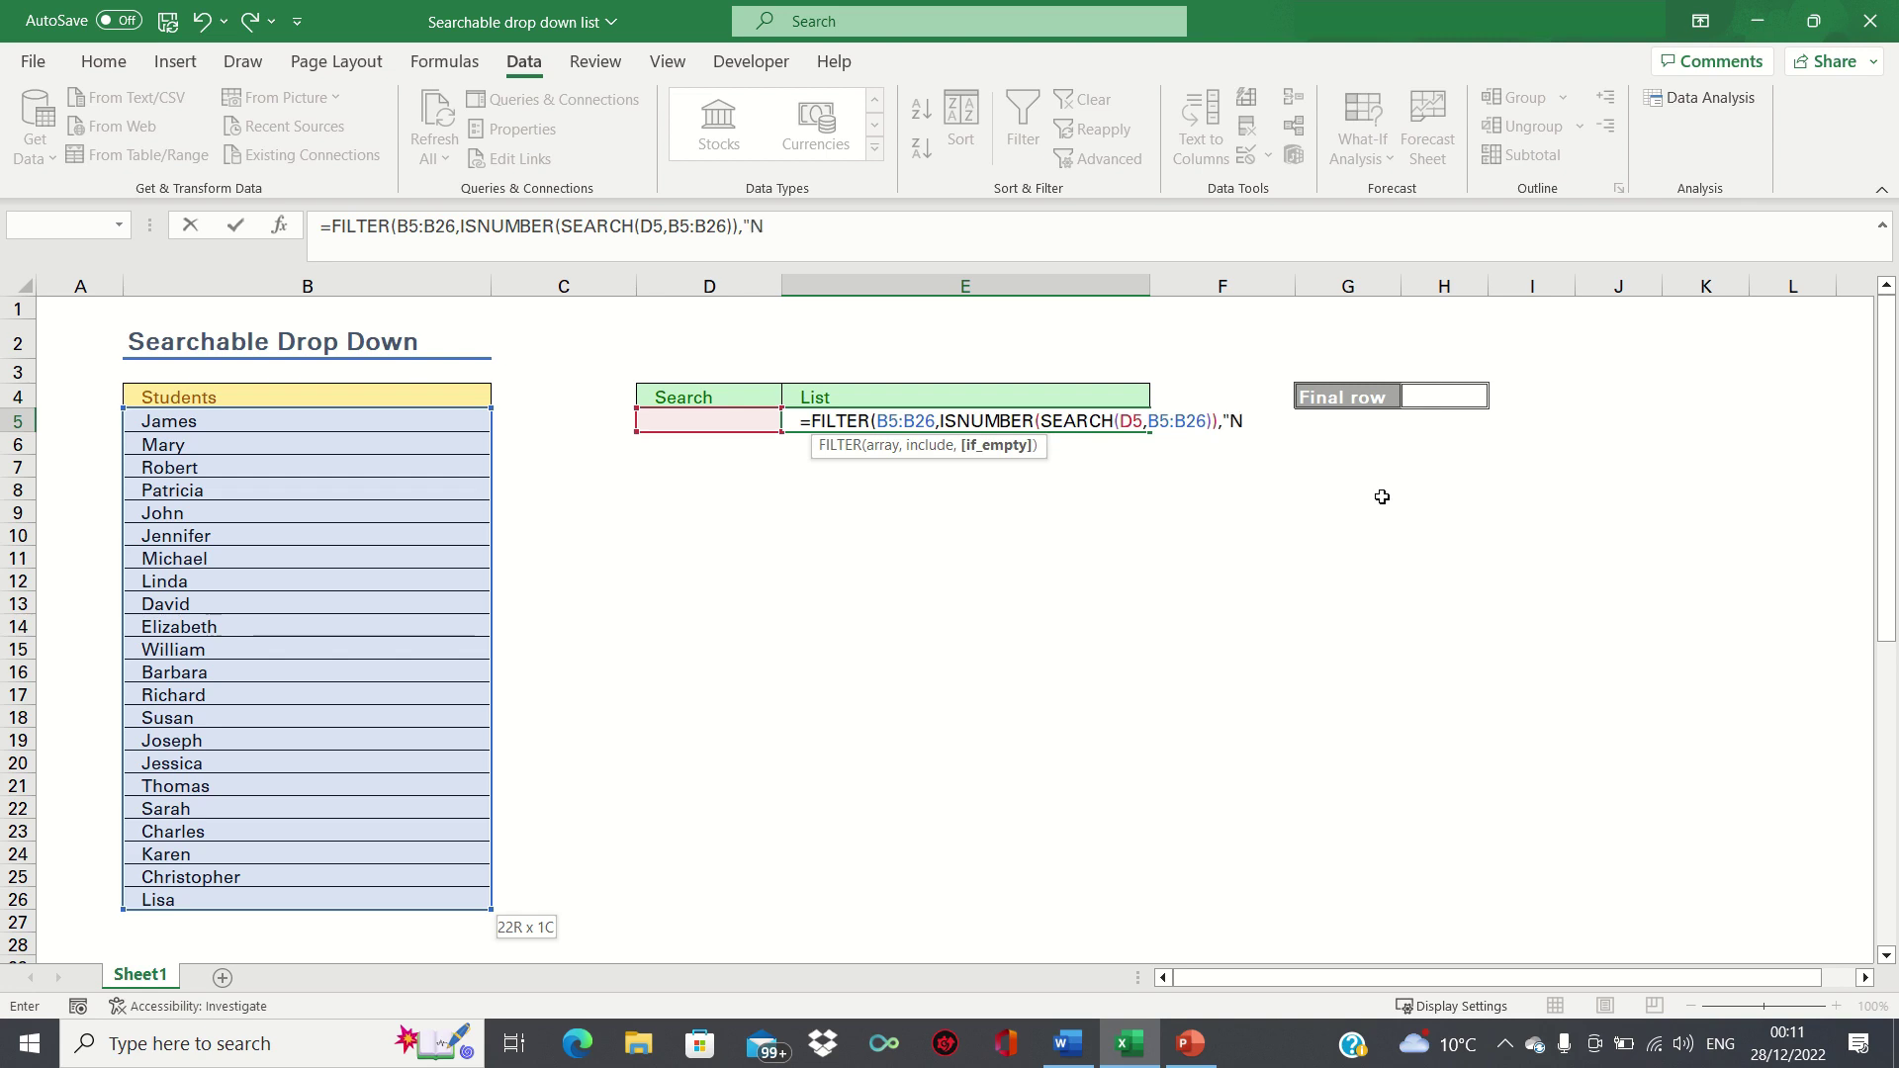
text(st"))
key(Return)
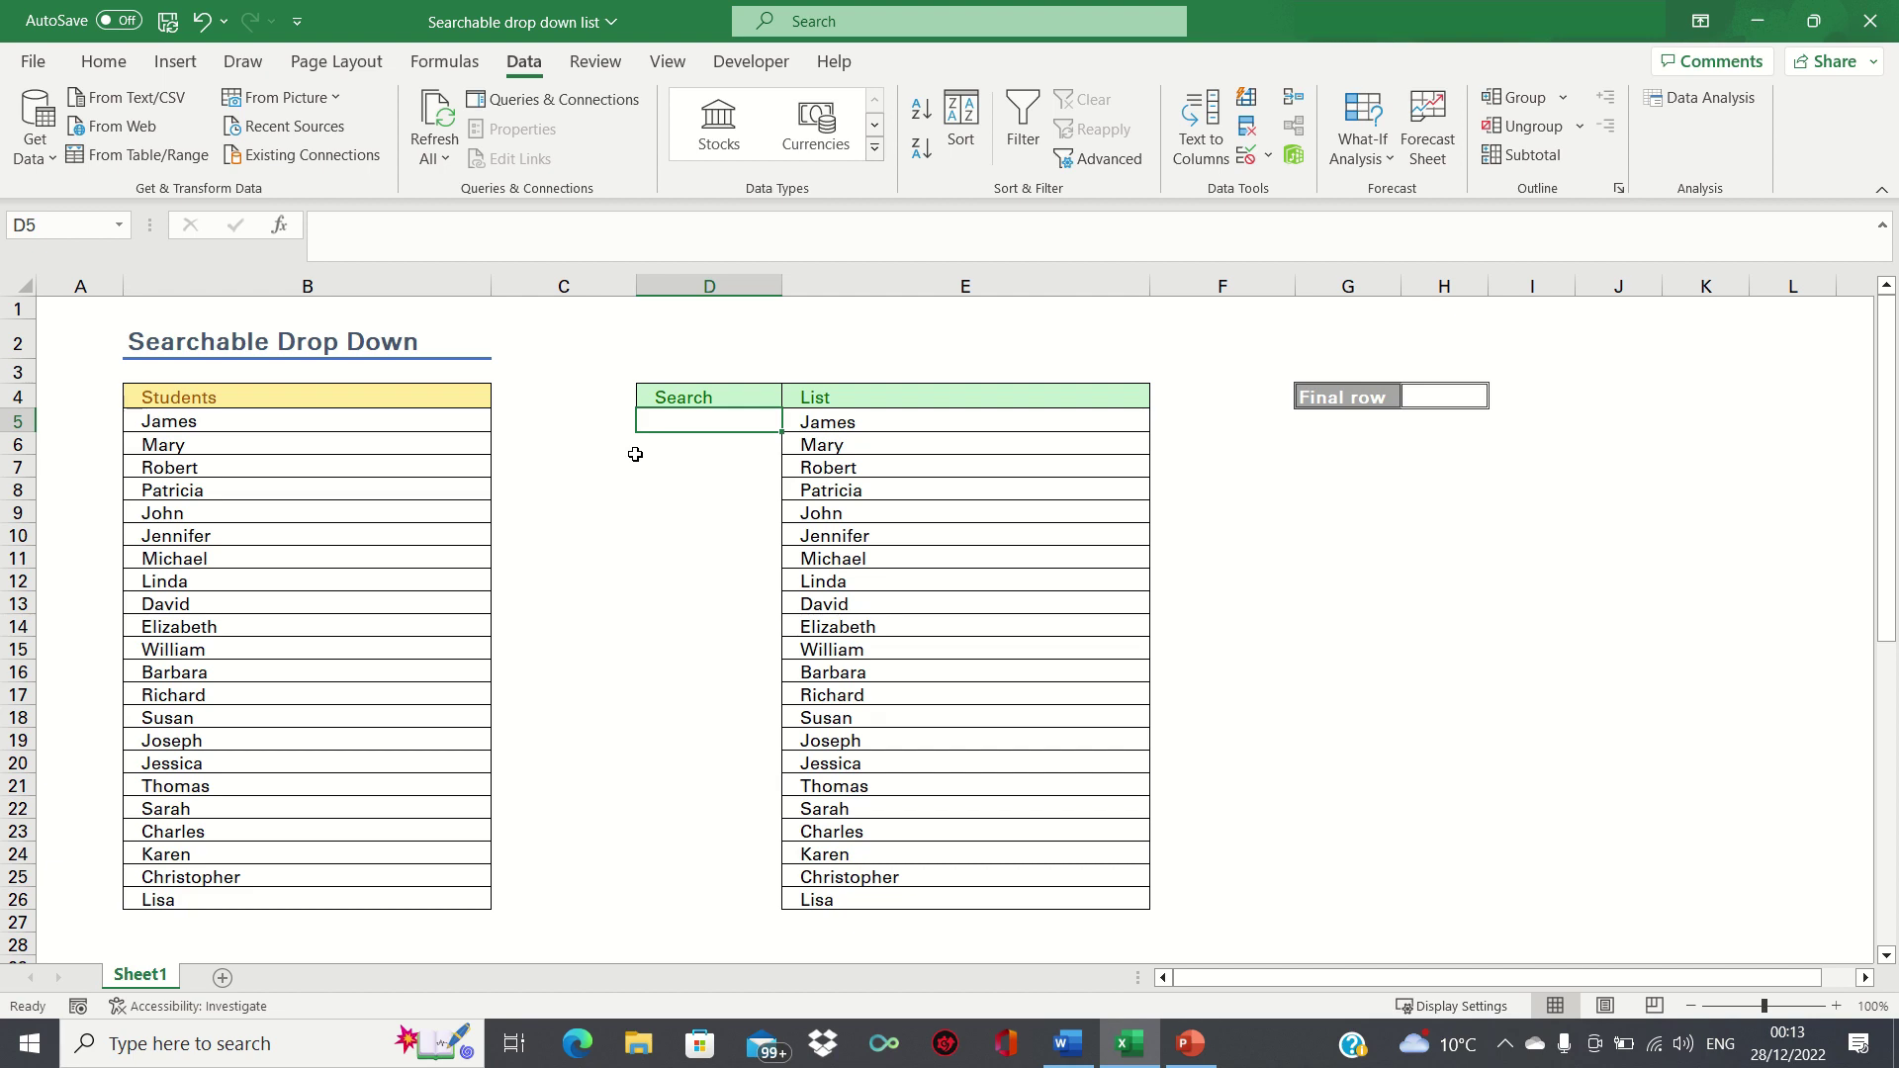
- Search 'C' to list six names, then copy SEARCH(D5,B5:B26) from E5's formula
text(C)
key(Return)
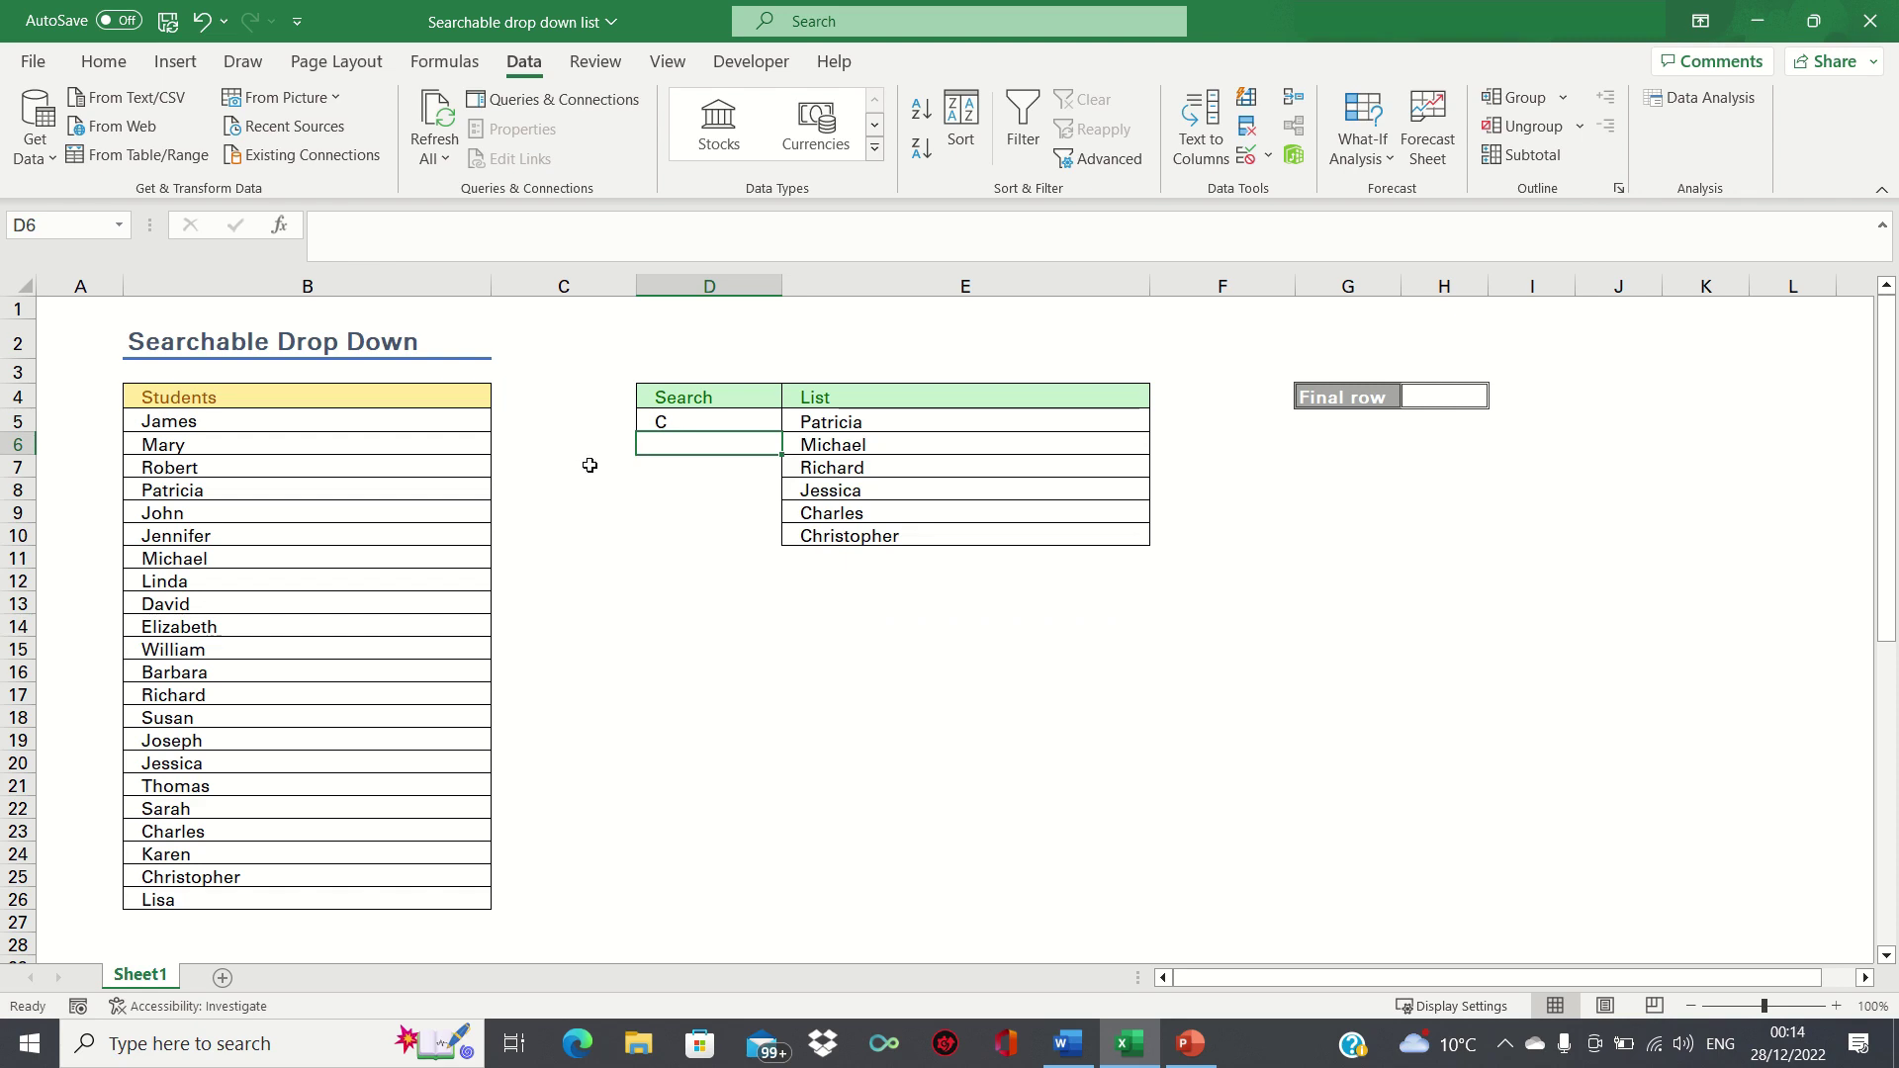
key(Up)
key(Right)
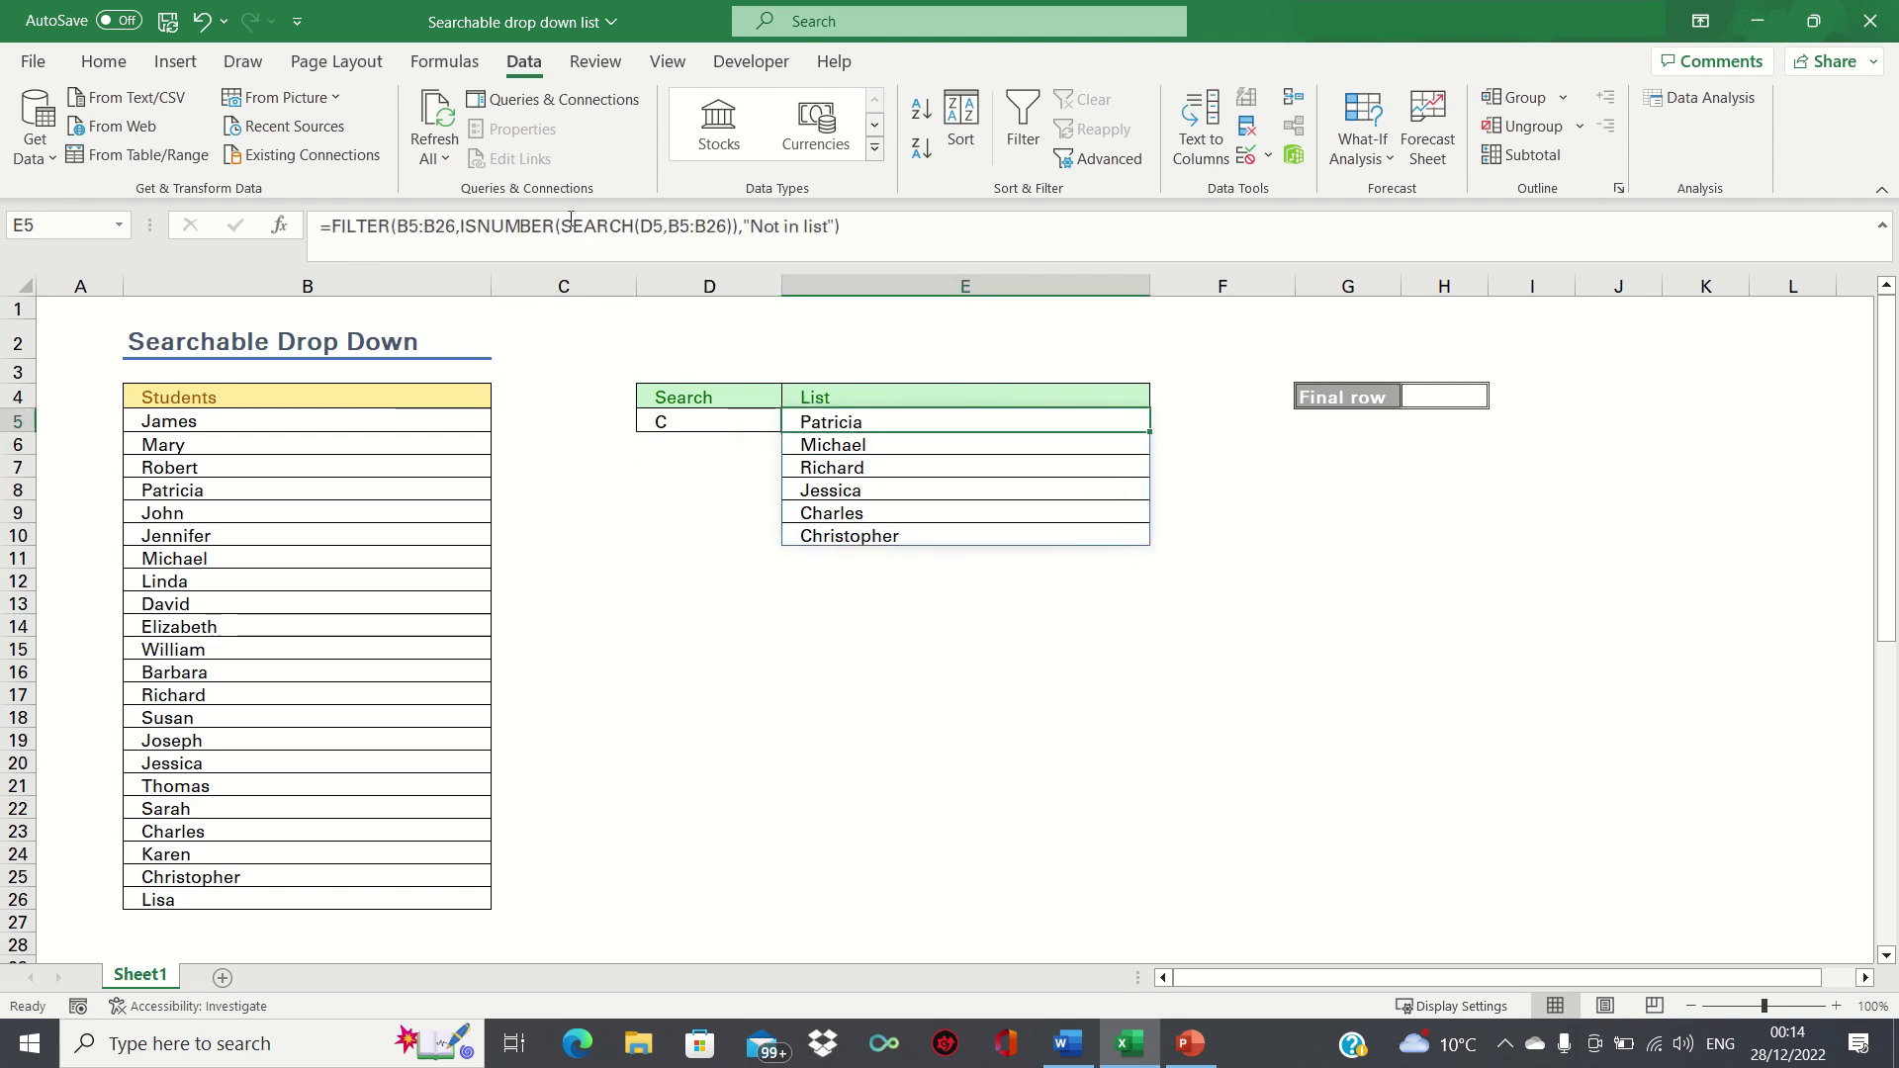
drag(561, 228, 737, 236)
key(ctrl+c)
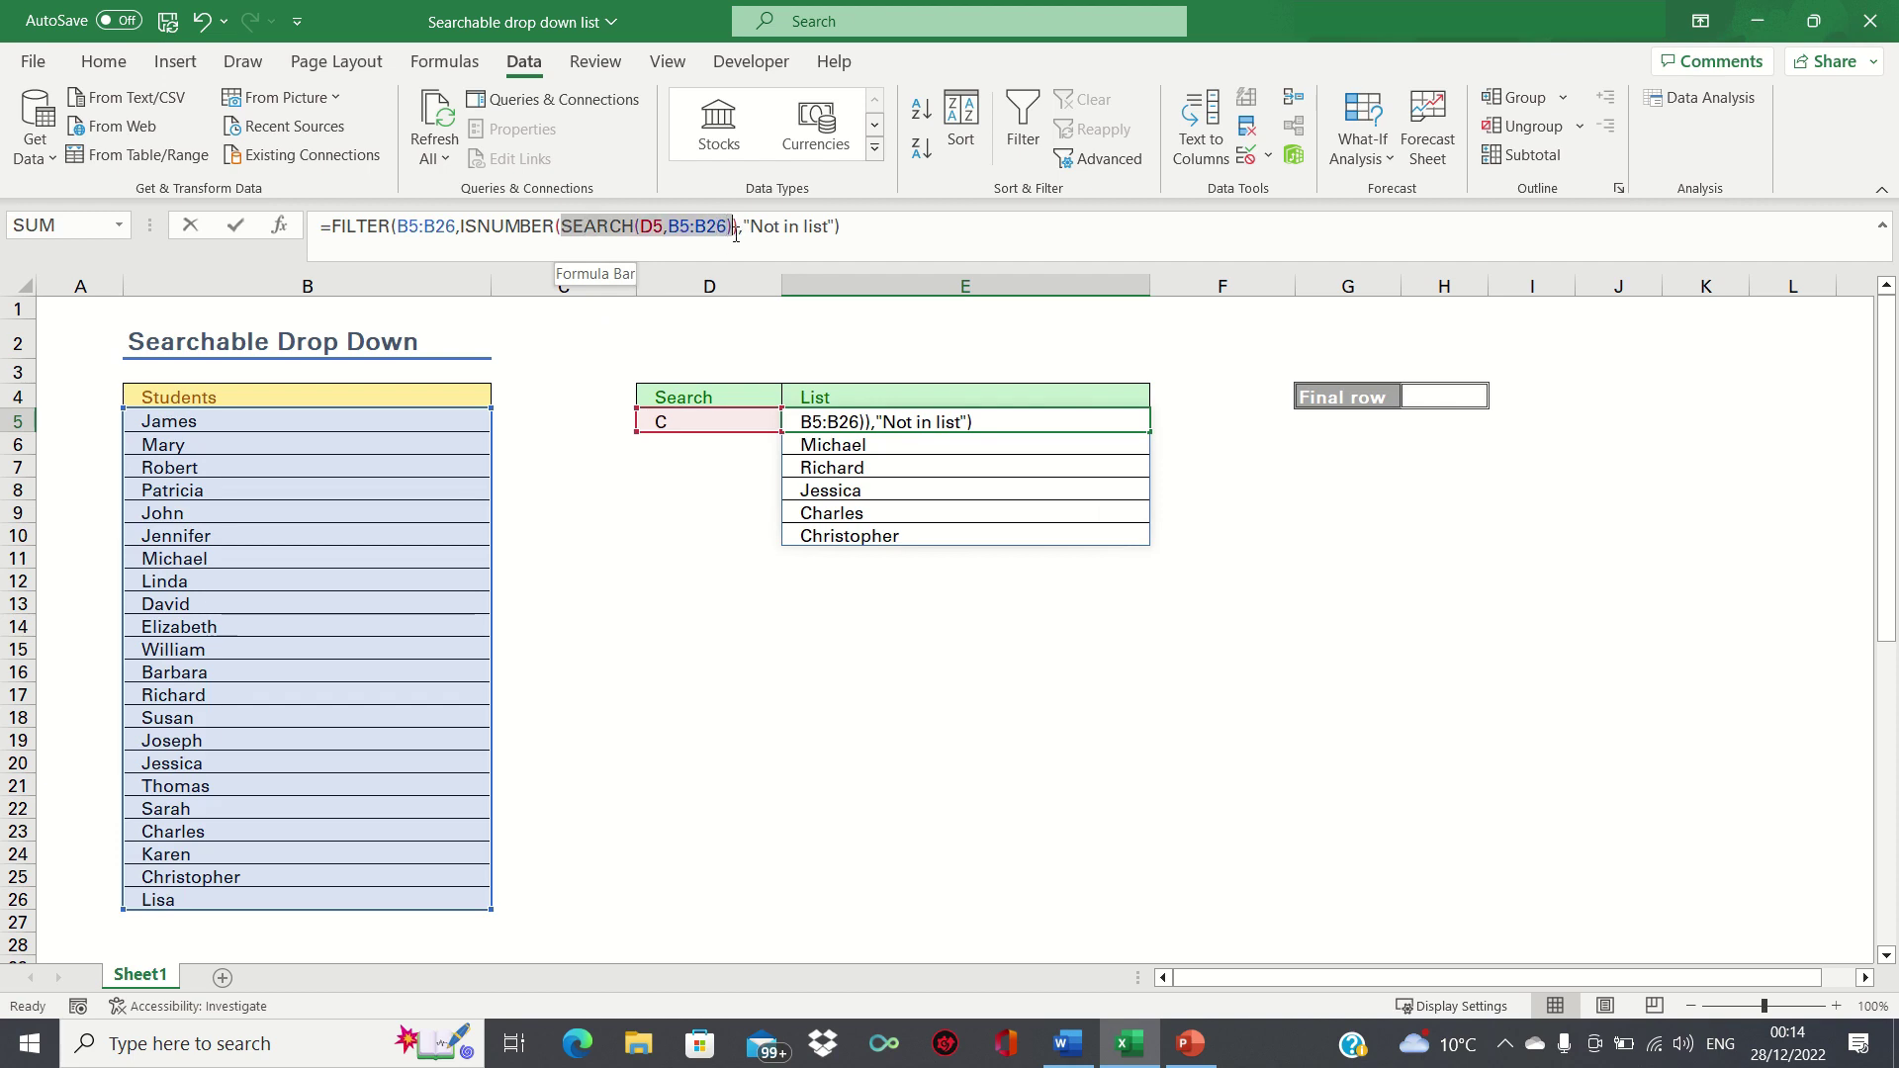
key(Return)
key(Right)
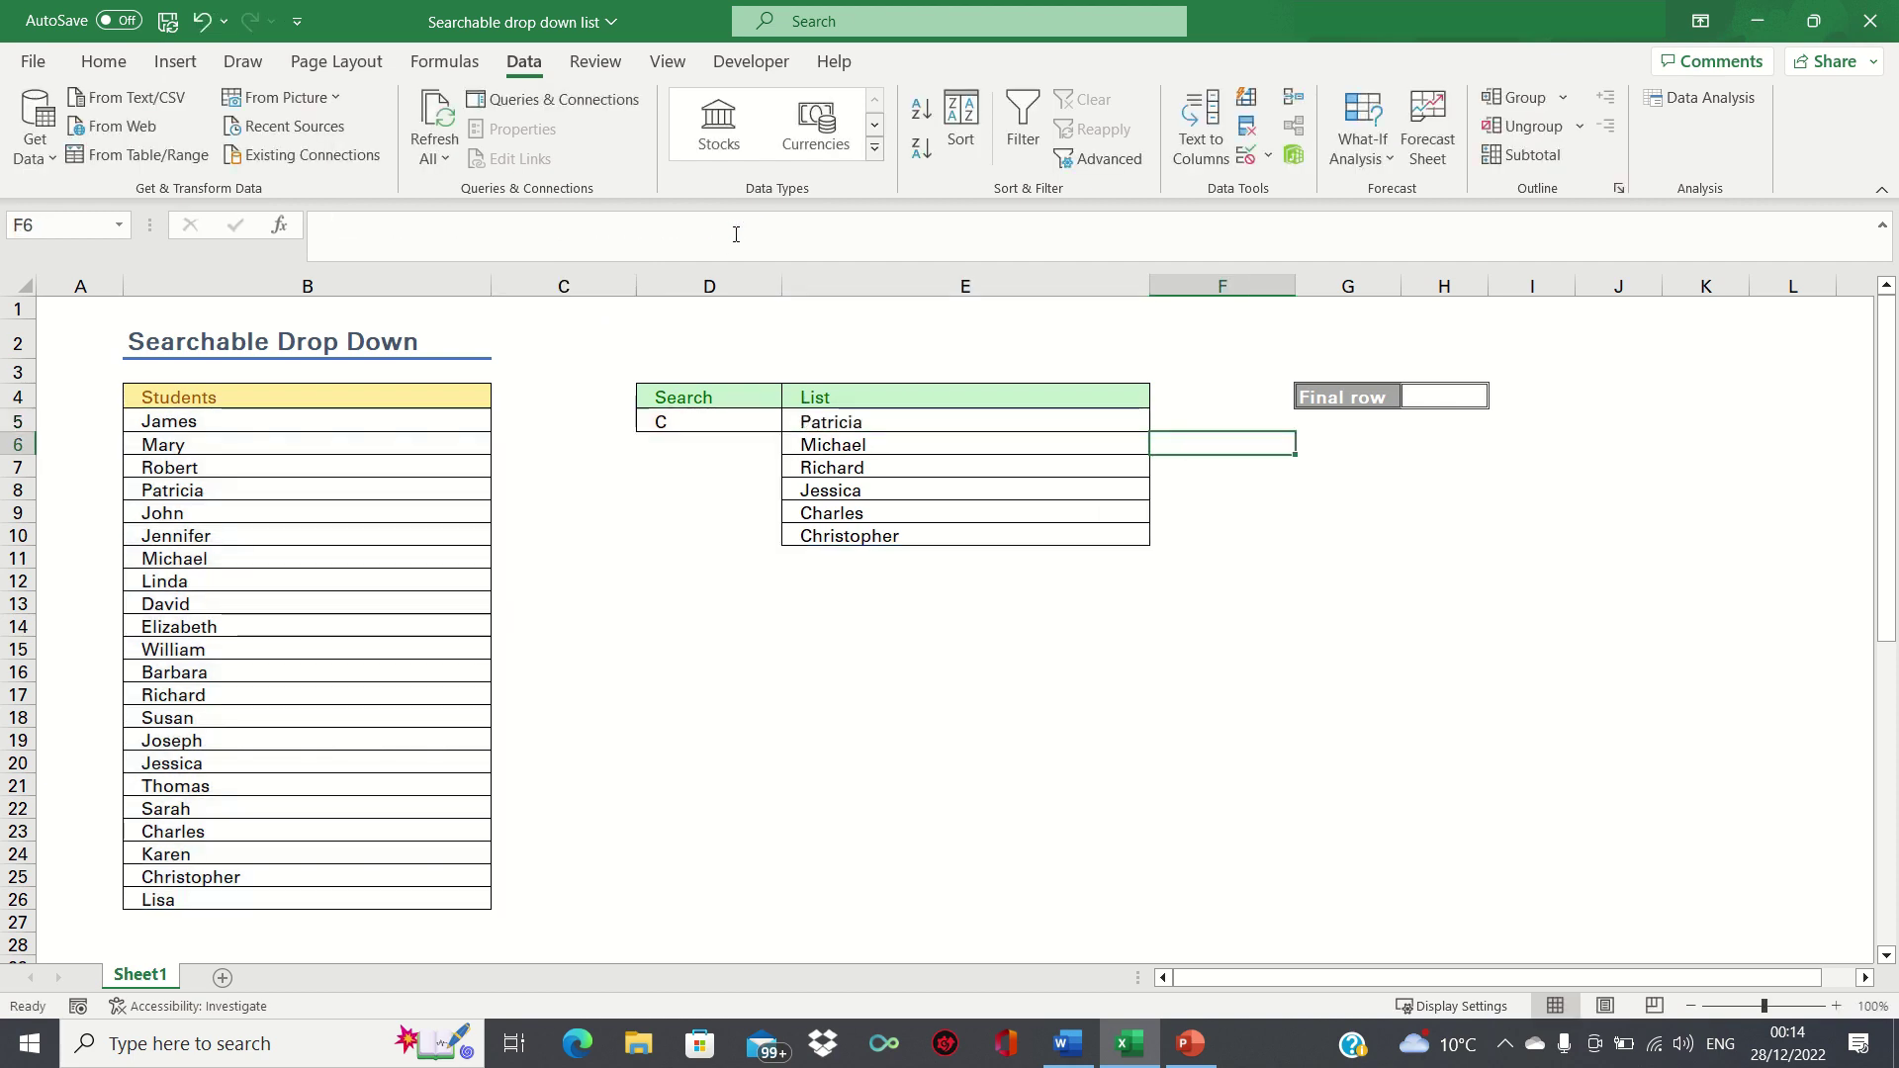
key(Up)
- Enter =SEARCH(D5,B5:B26) in F5 and check the spilled positions, e.g. 6 for Patricia
text(=)
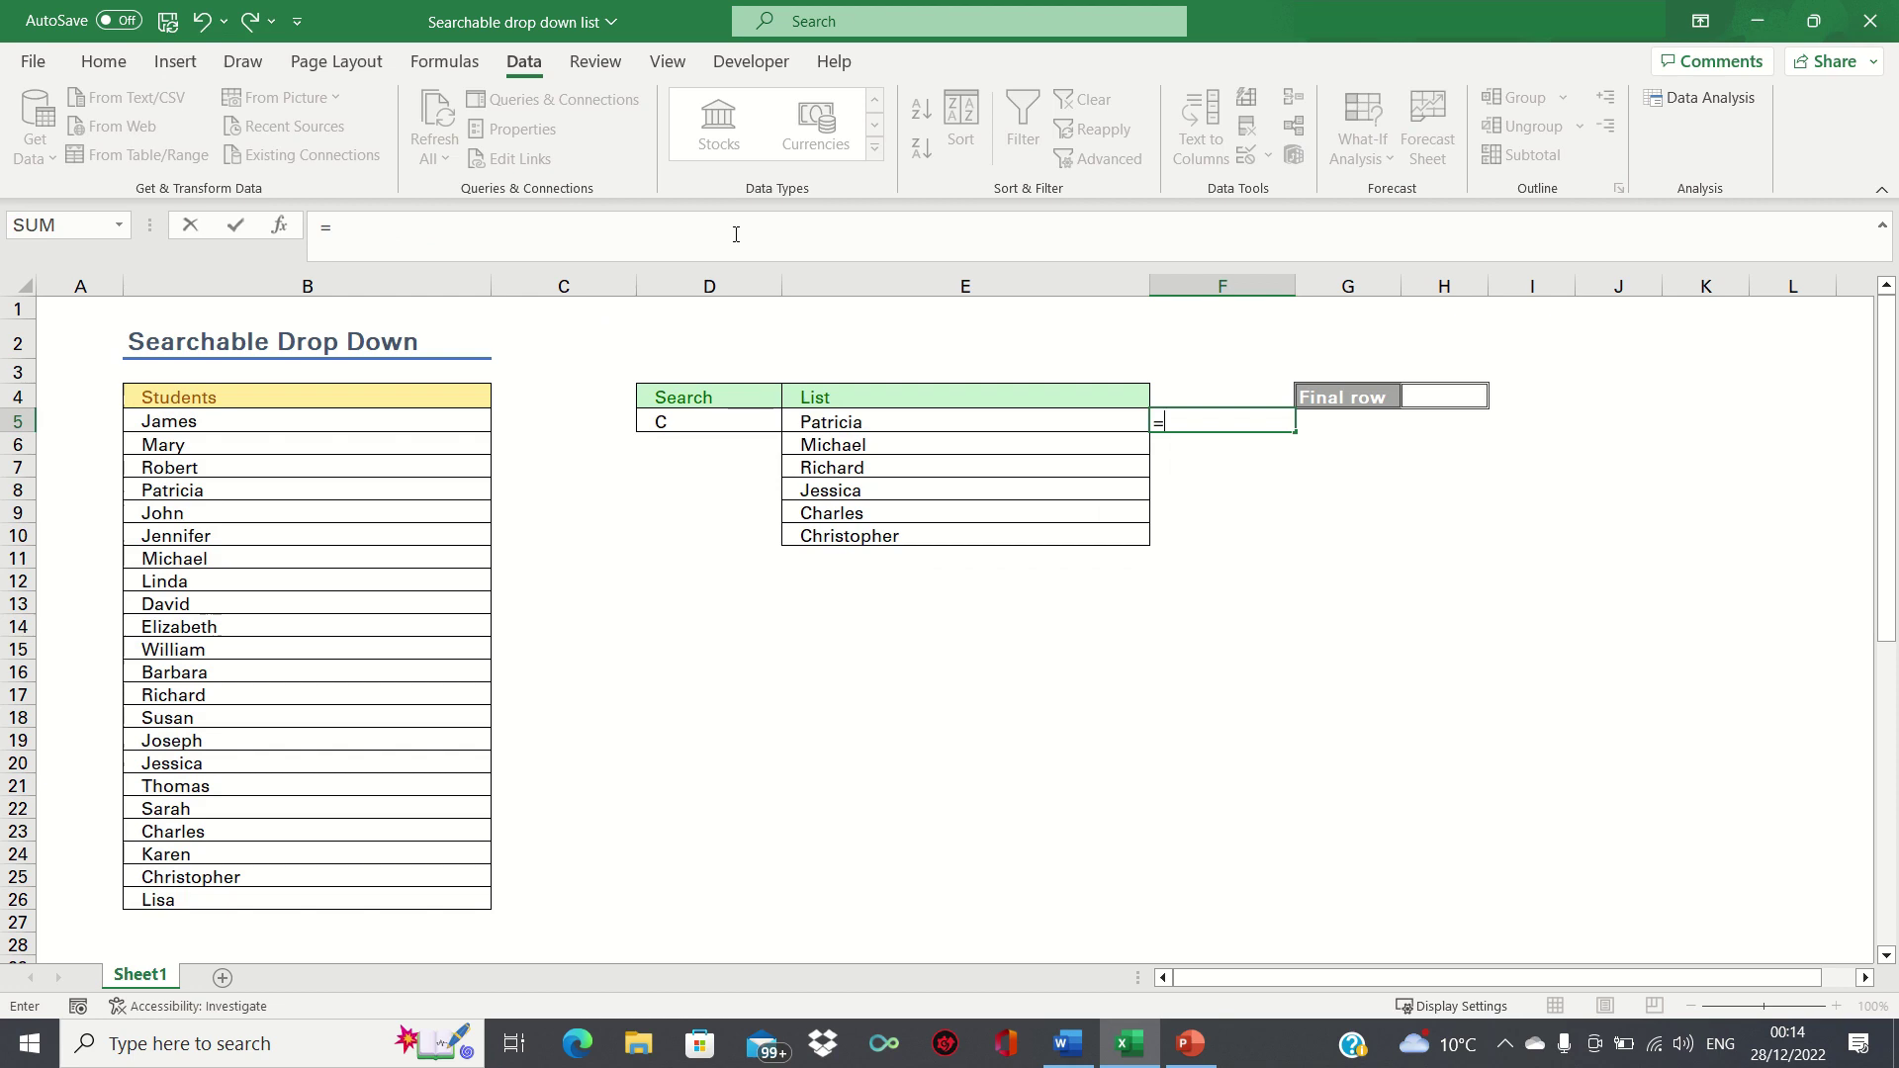
key(ctrl+v)
key(Return)
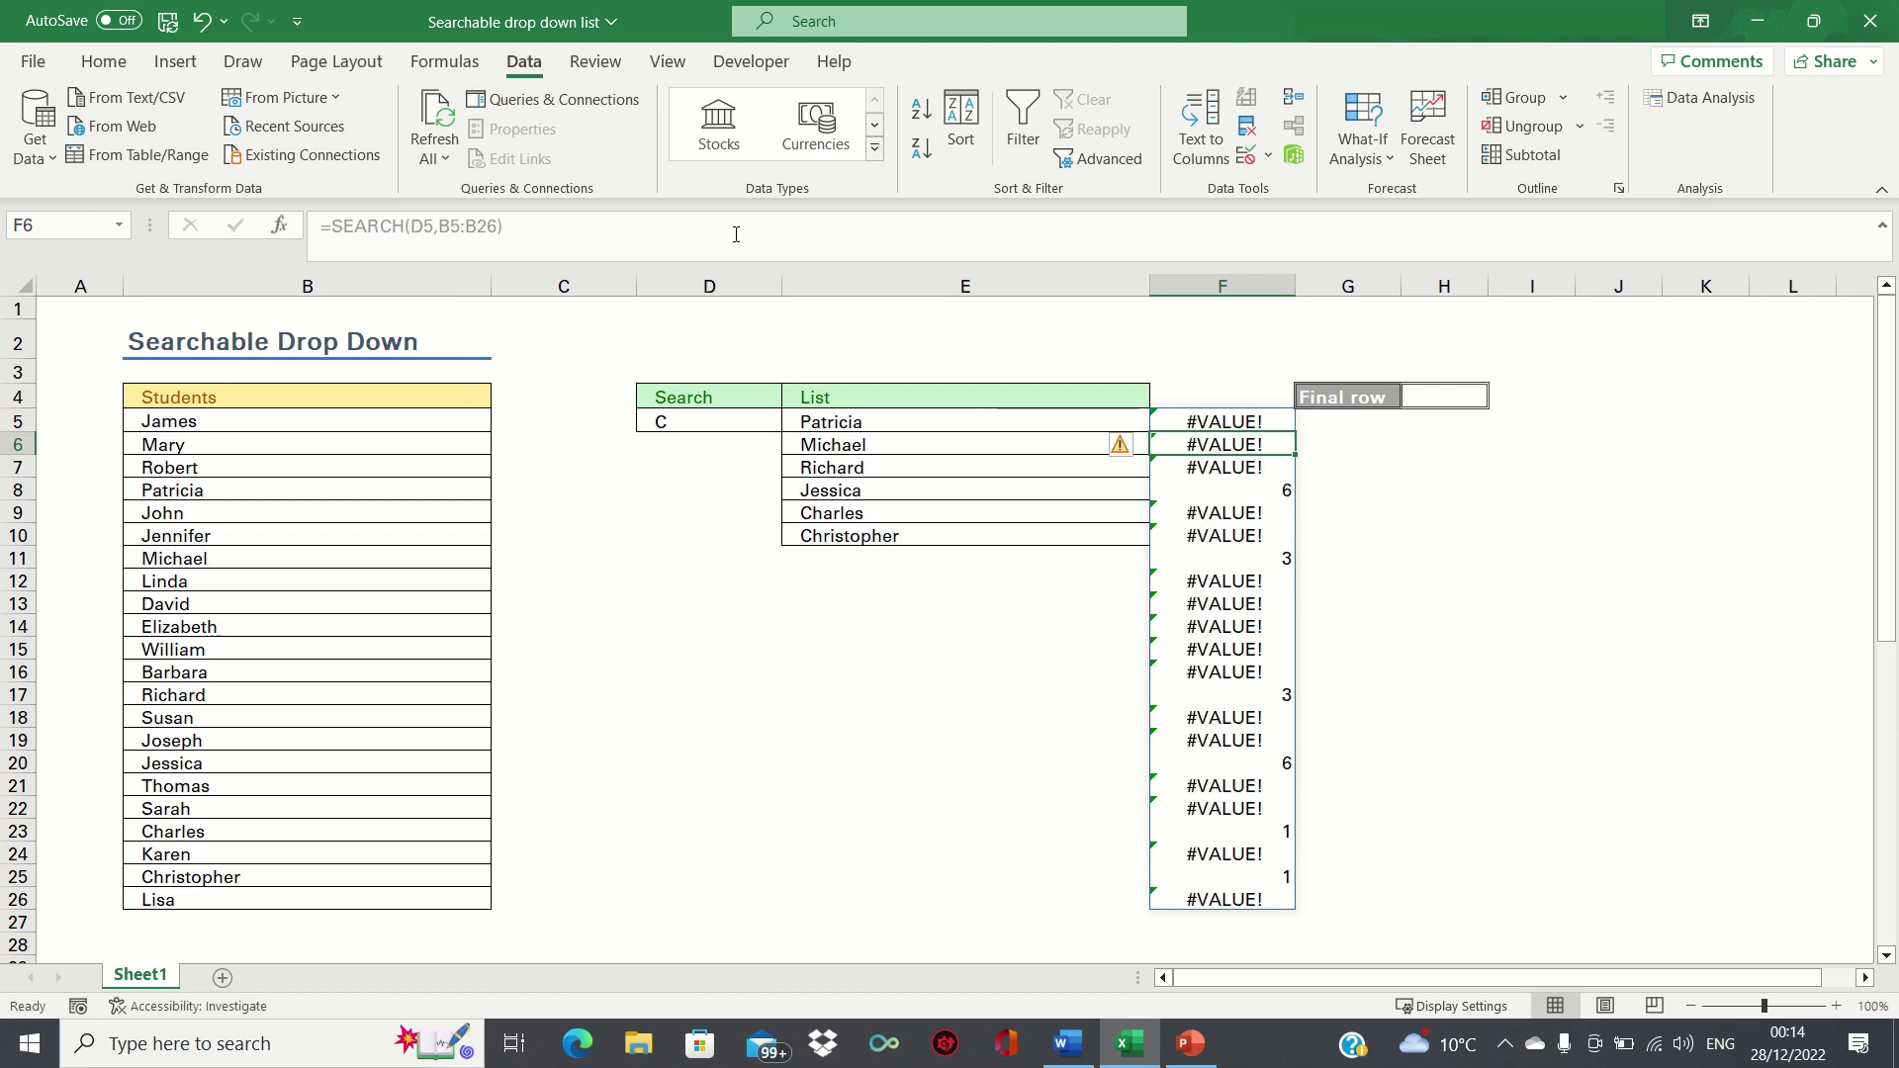
key(Down)
key(Down)
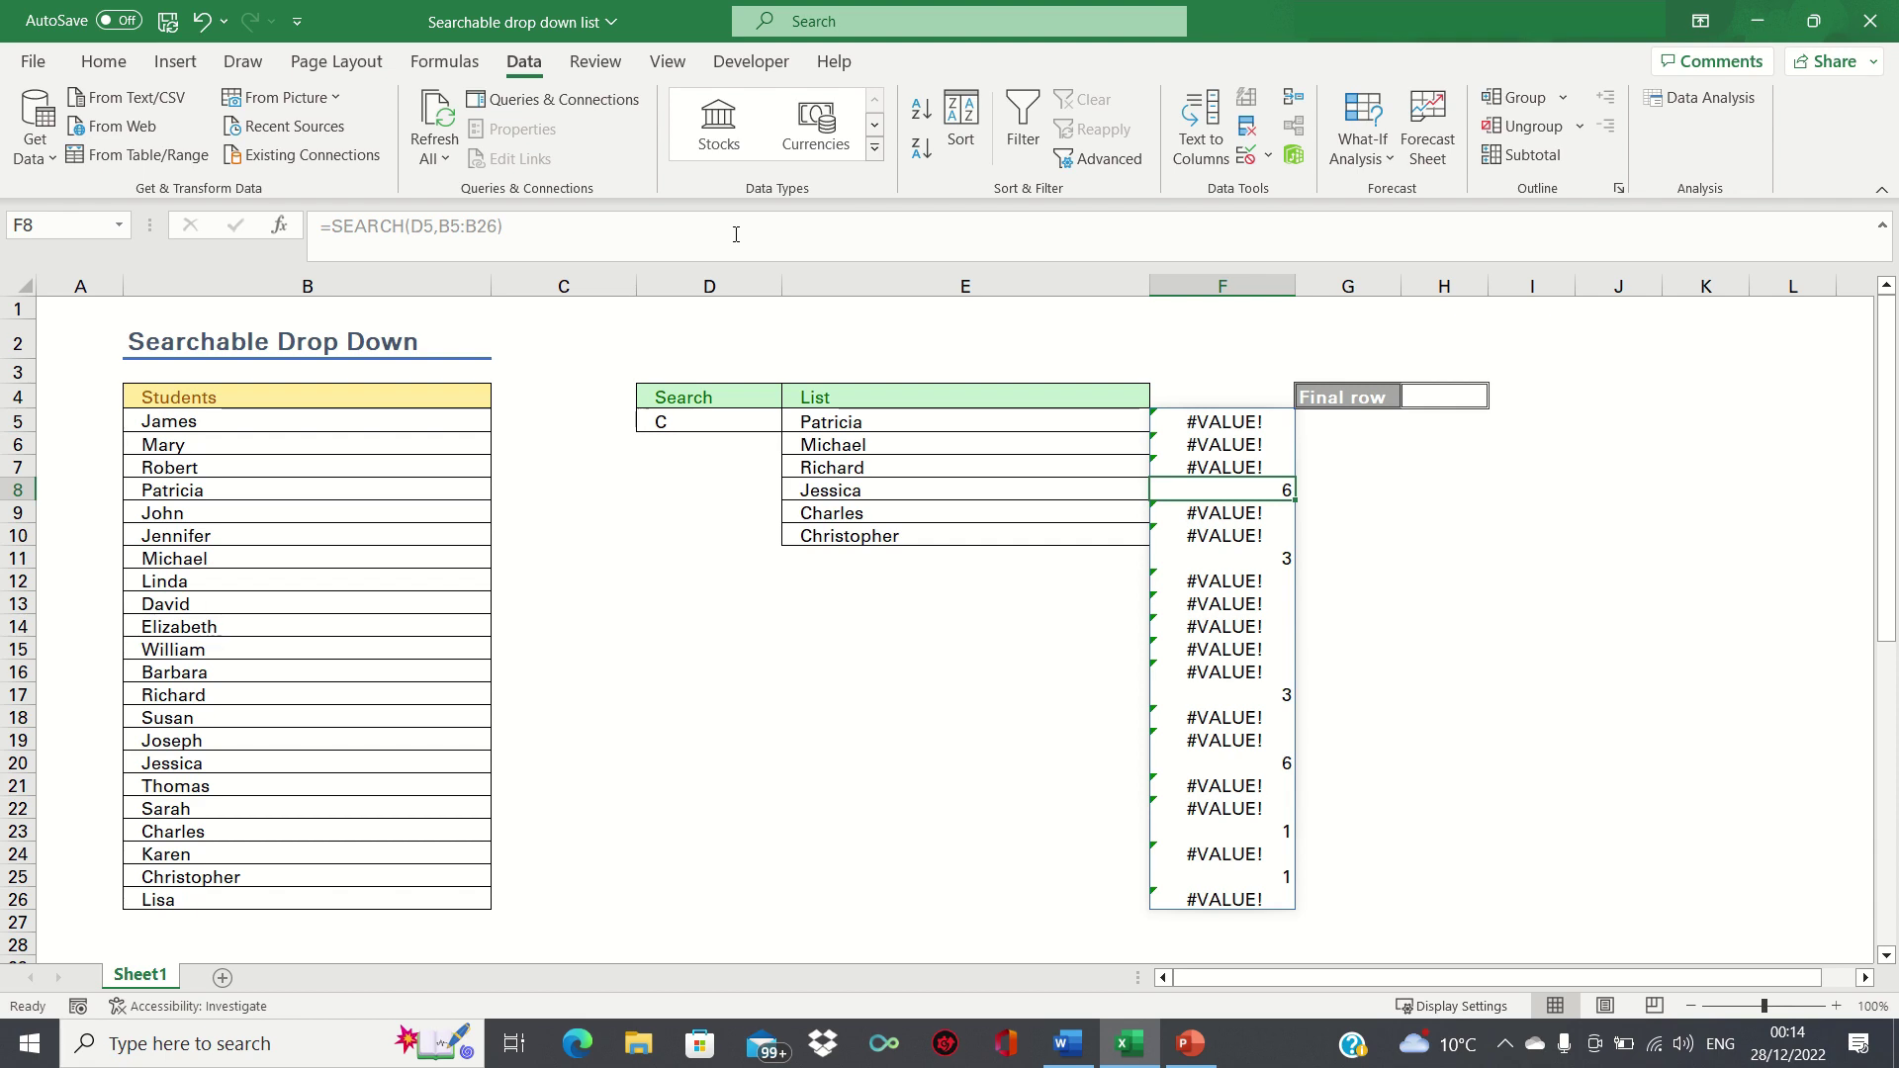
key(Up)
key(Up)
key(Up)
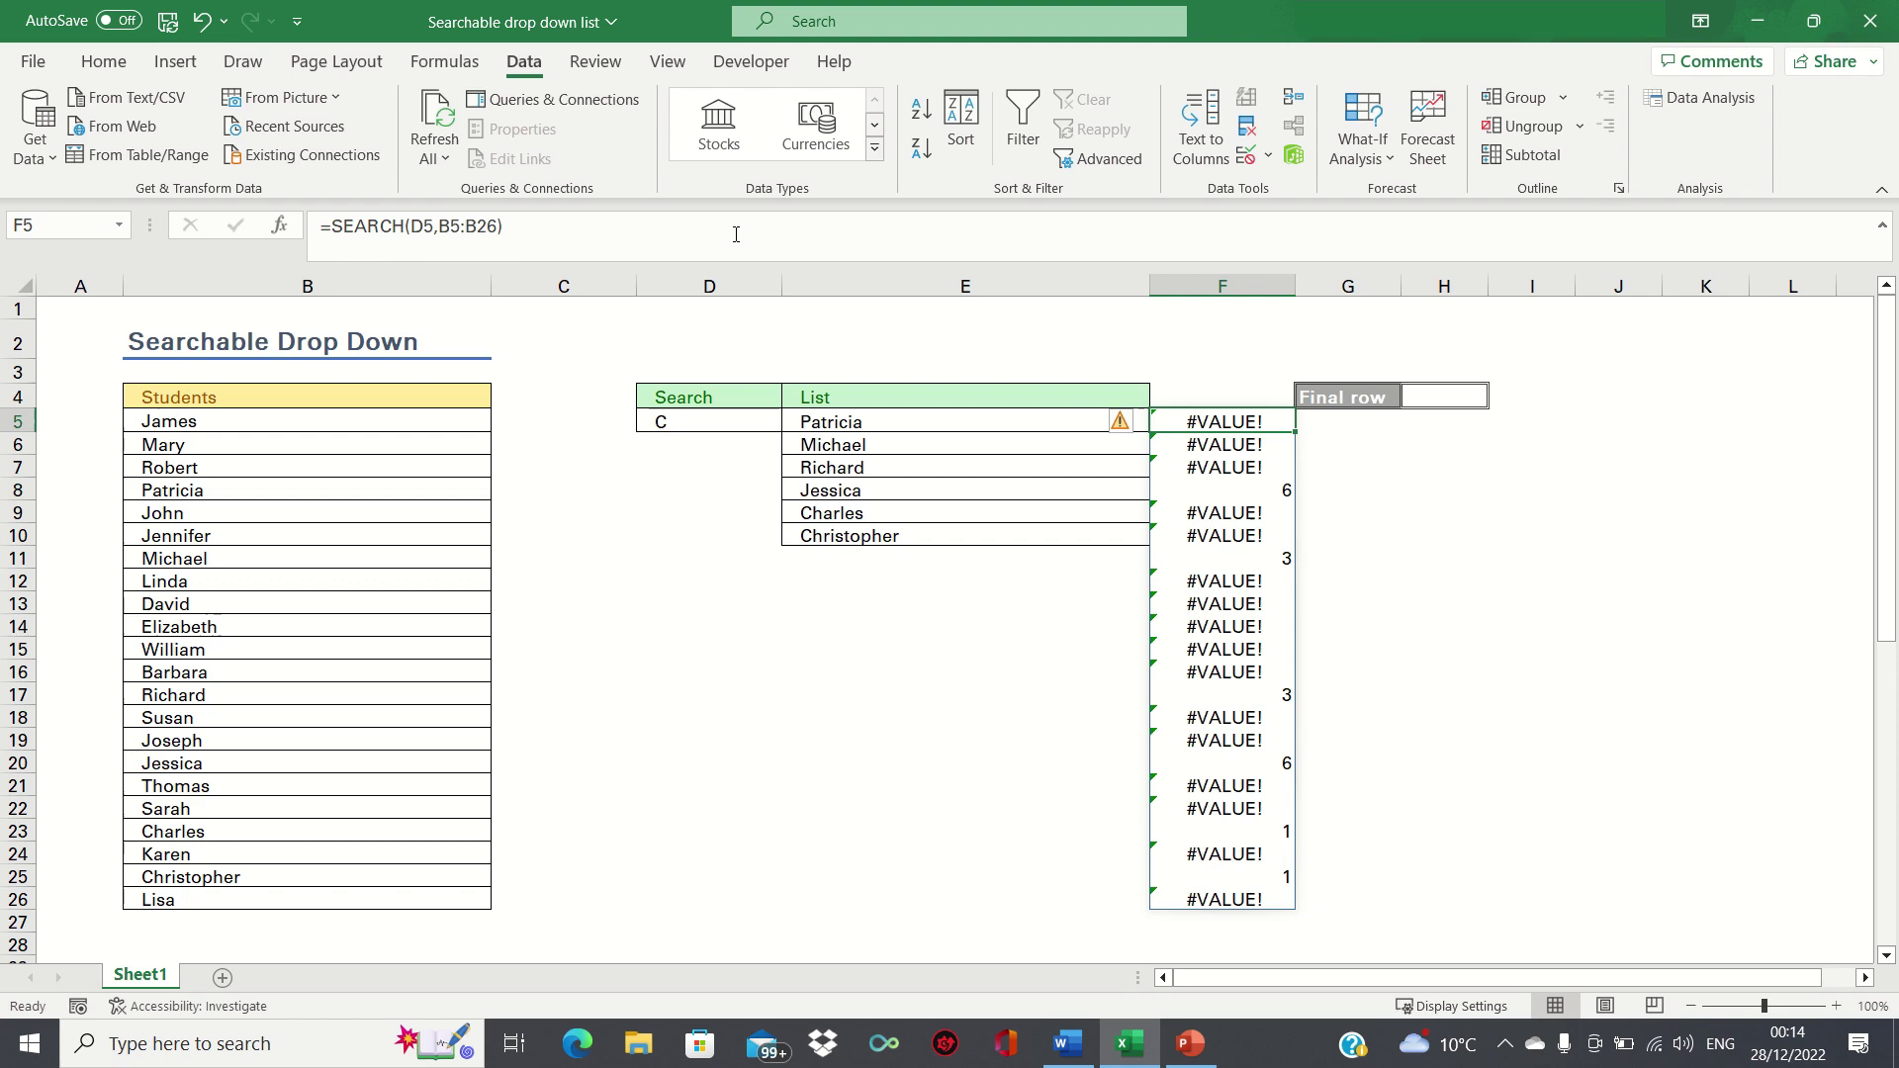
- Wrap F5's SEARCH formula in ISNUMBER so column F spills TRUE/FALSE
click(333, 229)
text(isnumber()
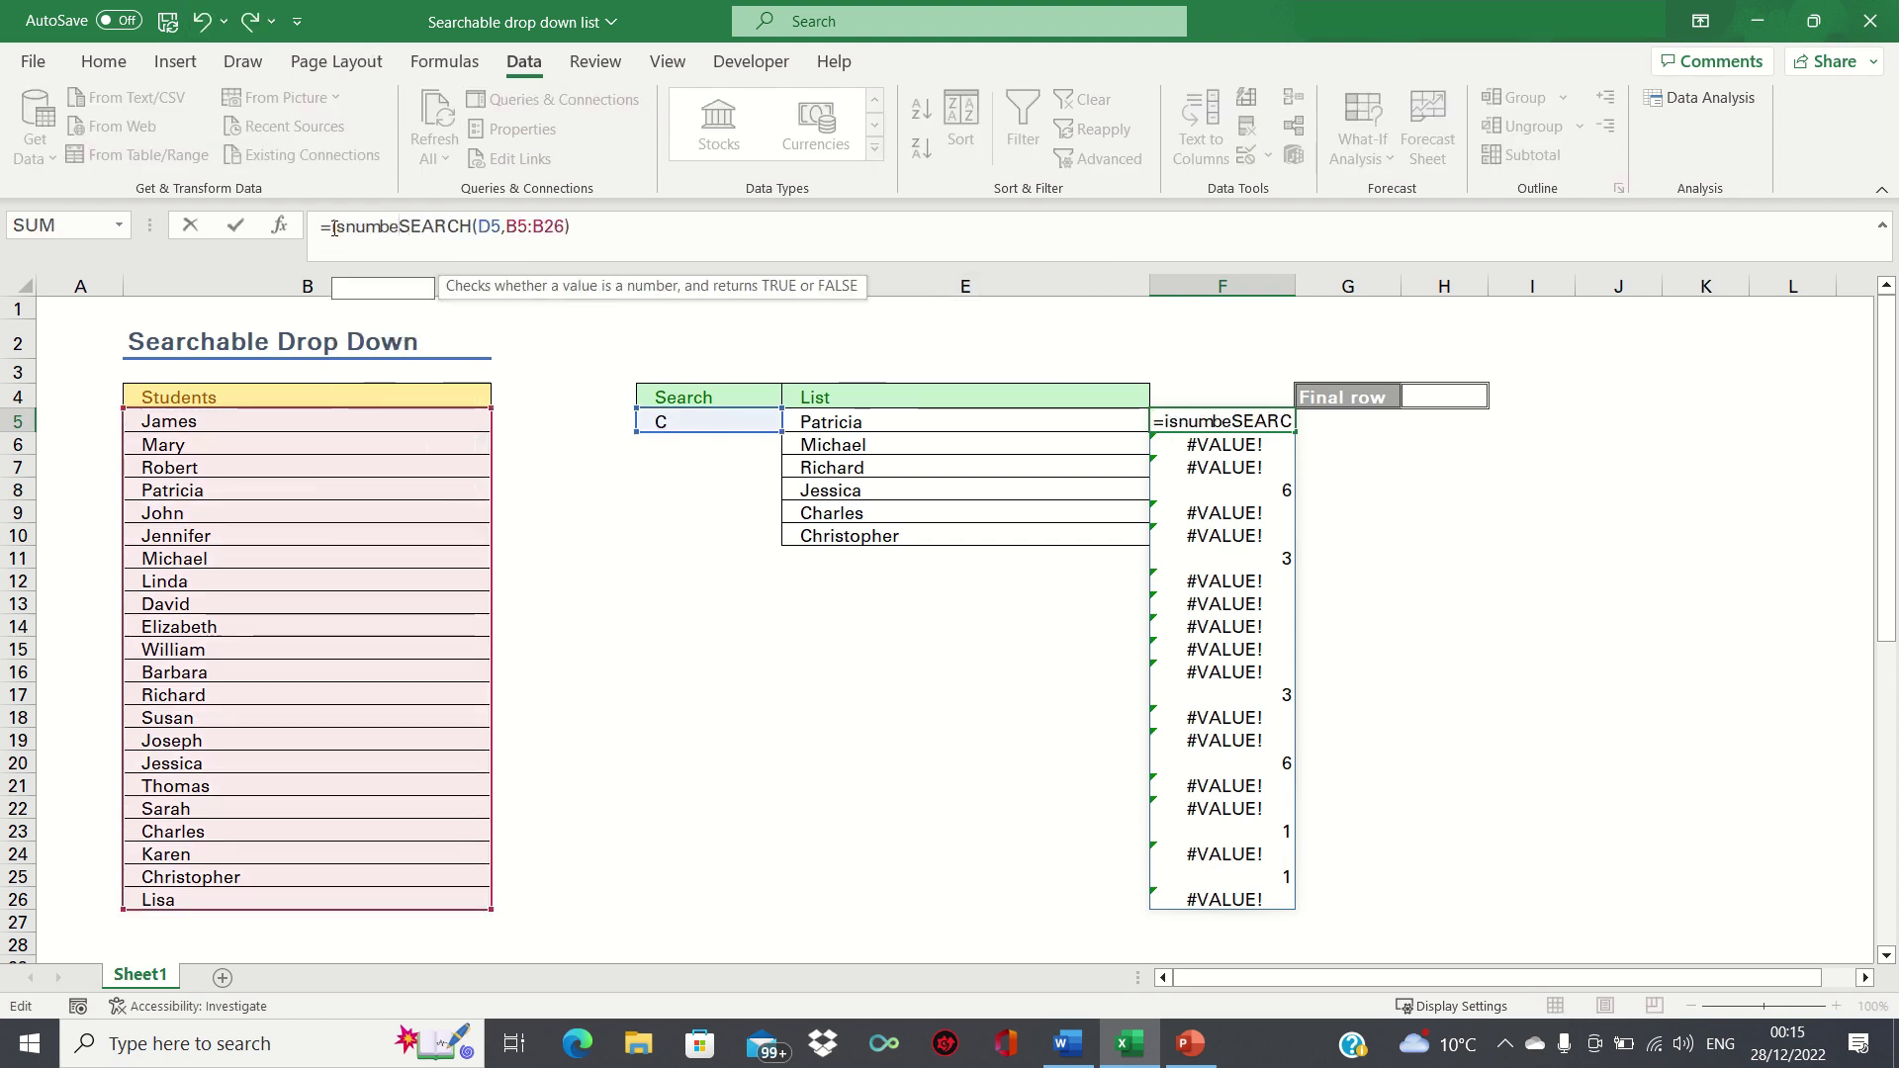
click(599, 229)
key(Return)
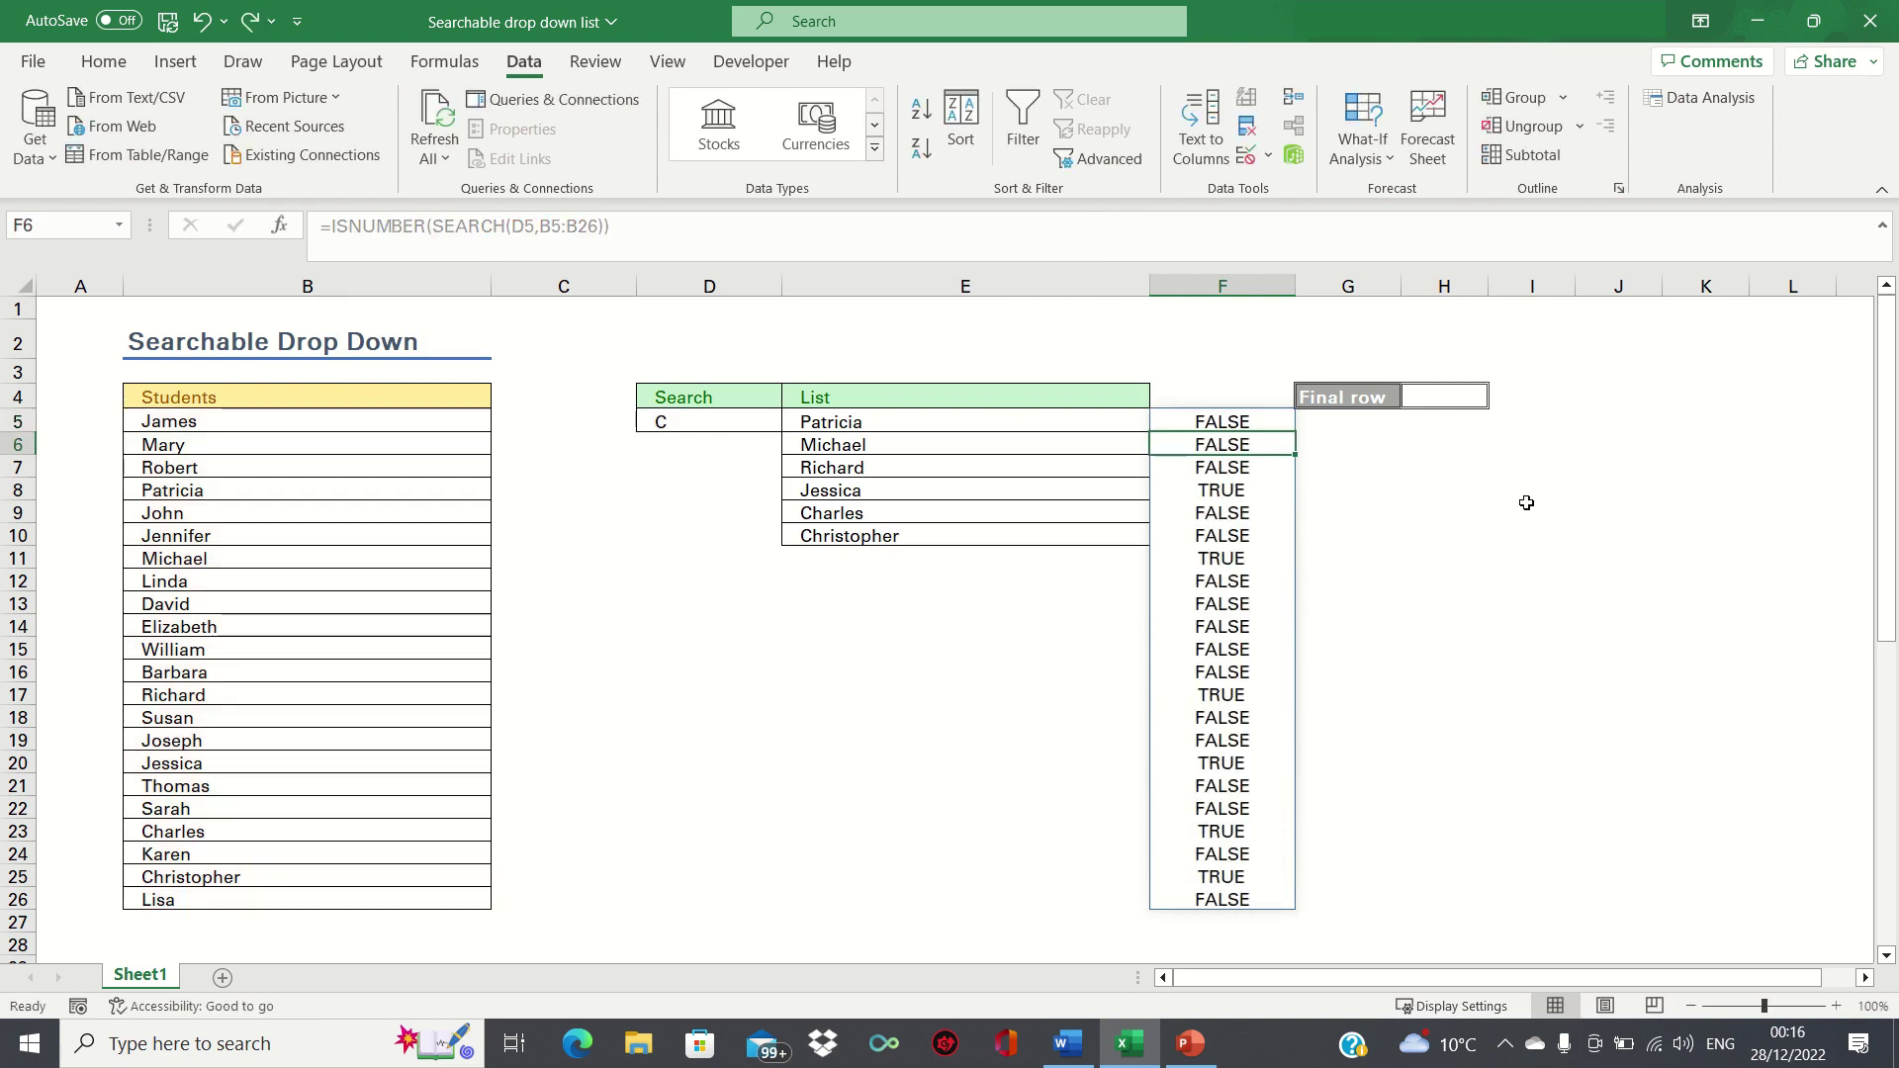
- Clear the helper columns F and G
key(ctrl+space)
key(shift+Right)
key(Delete)
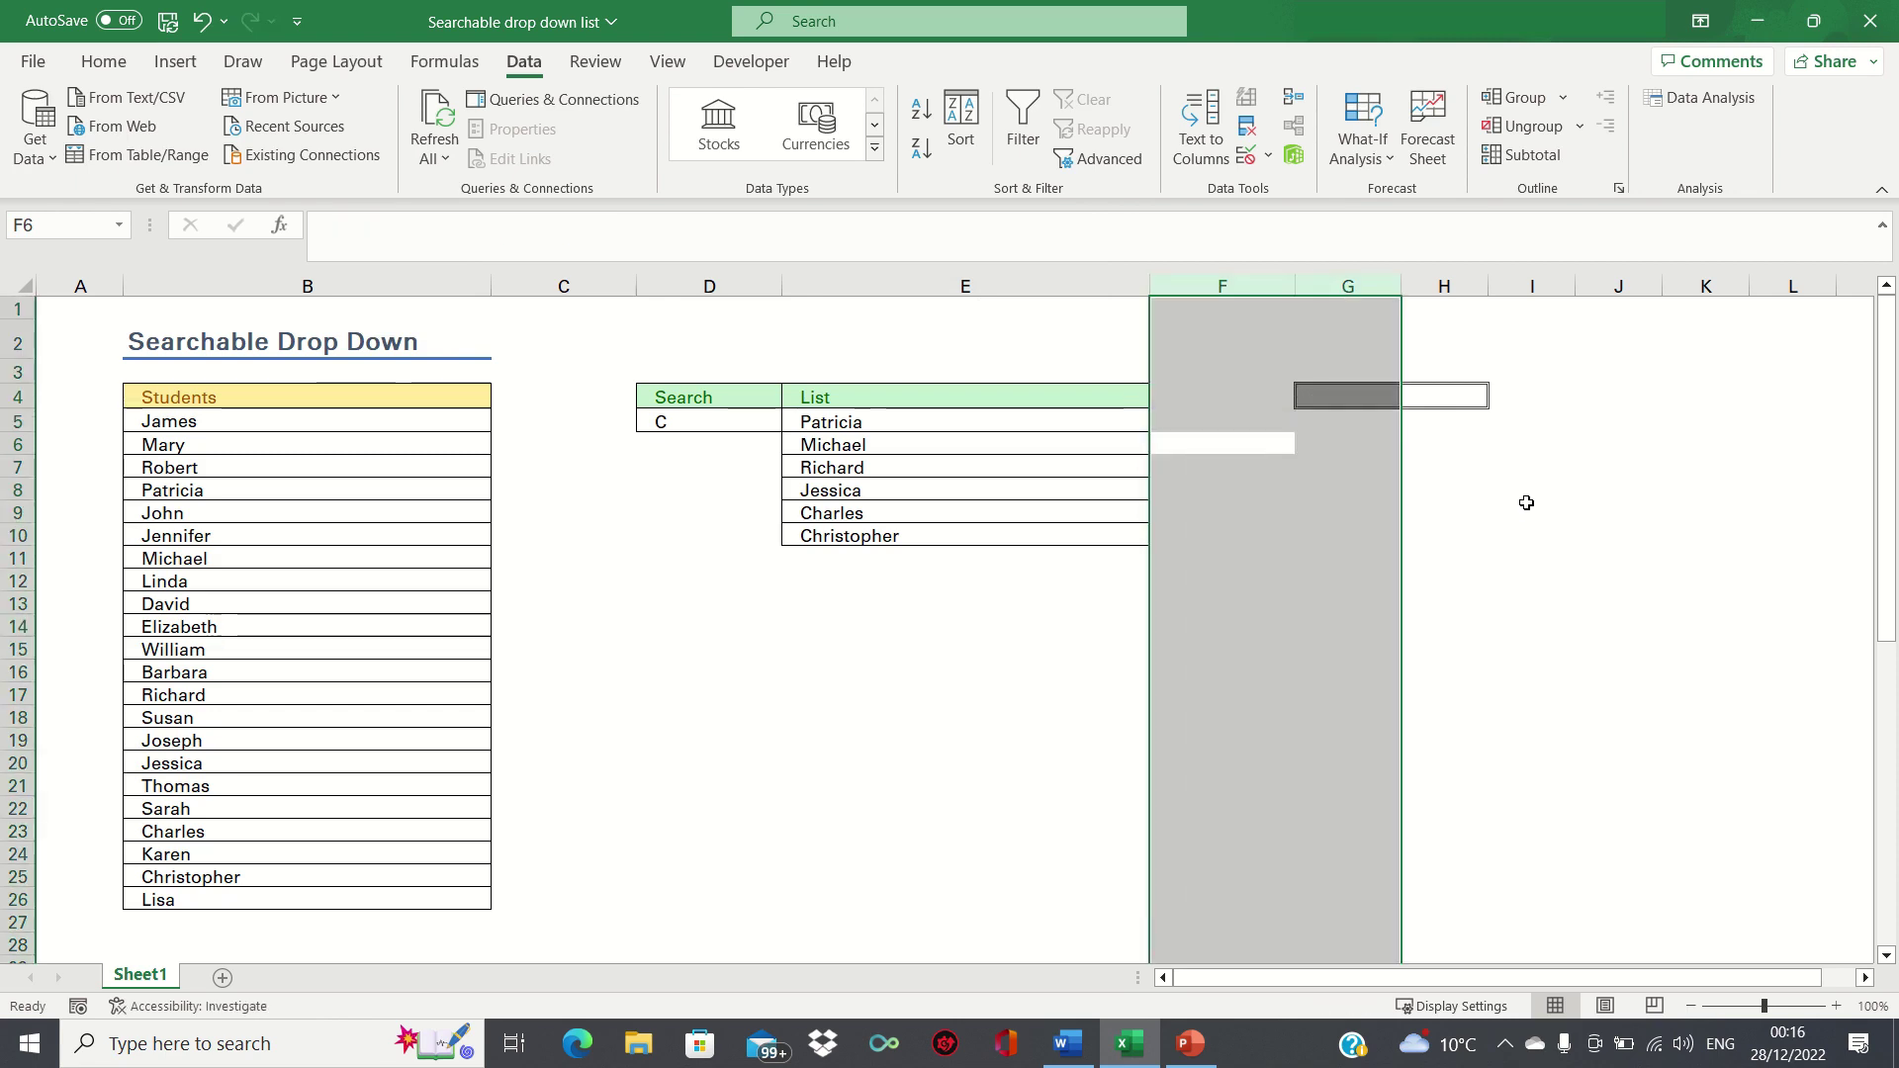
- Add Harry as a new student name in B27
key(ctrl+Left)
key(ctrl+Left)
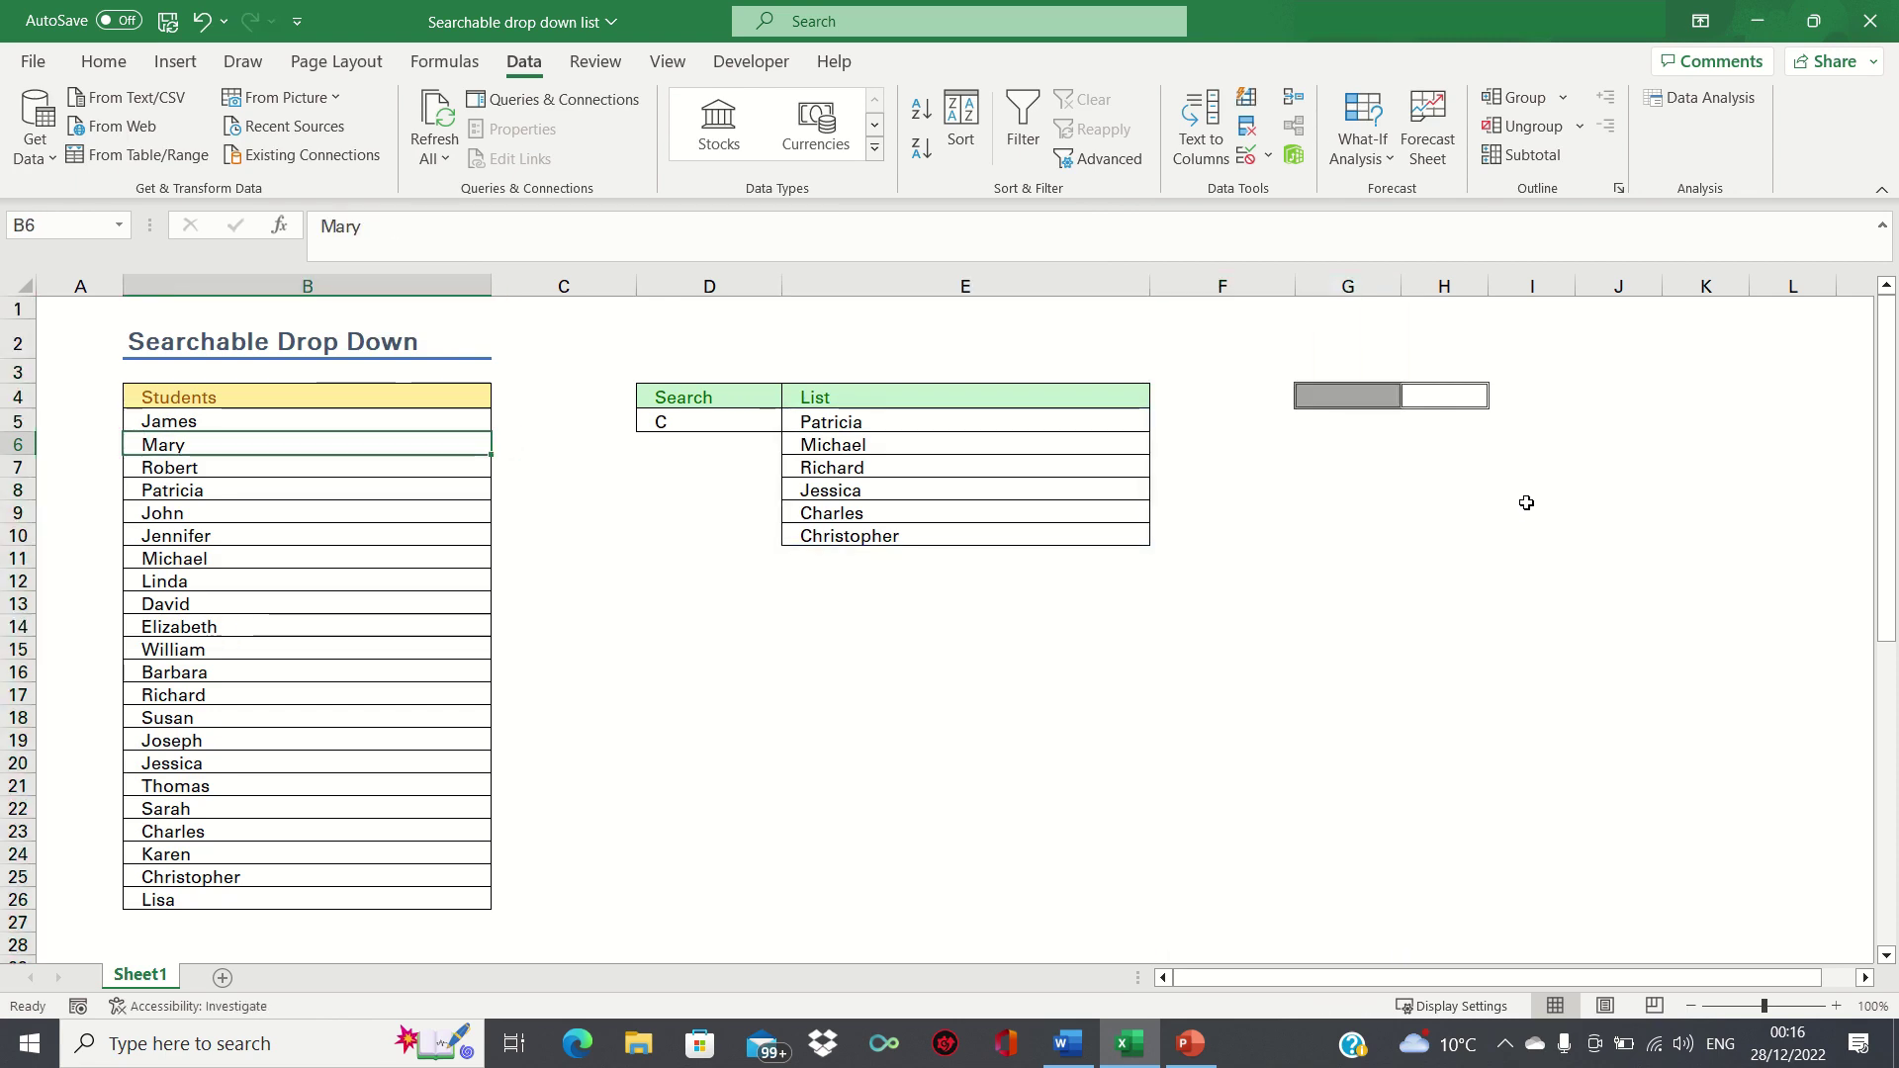
key(ctrl+Down)
key(Down)
text(Harry)
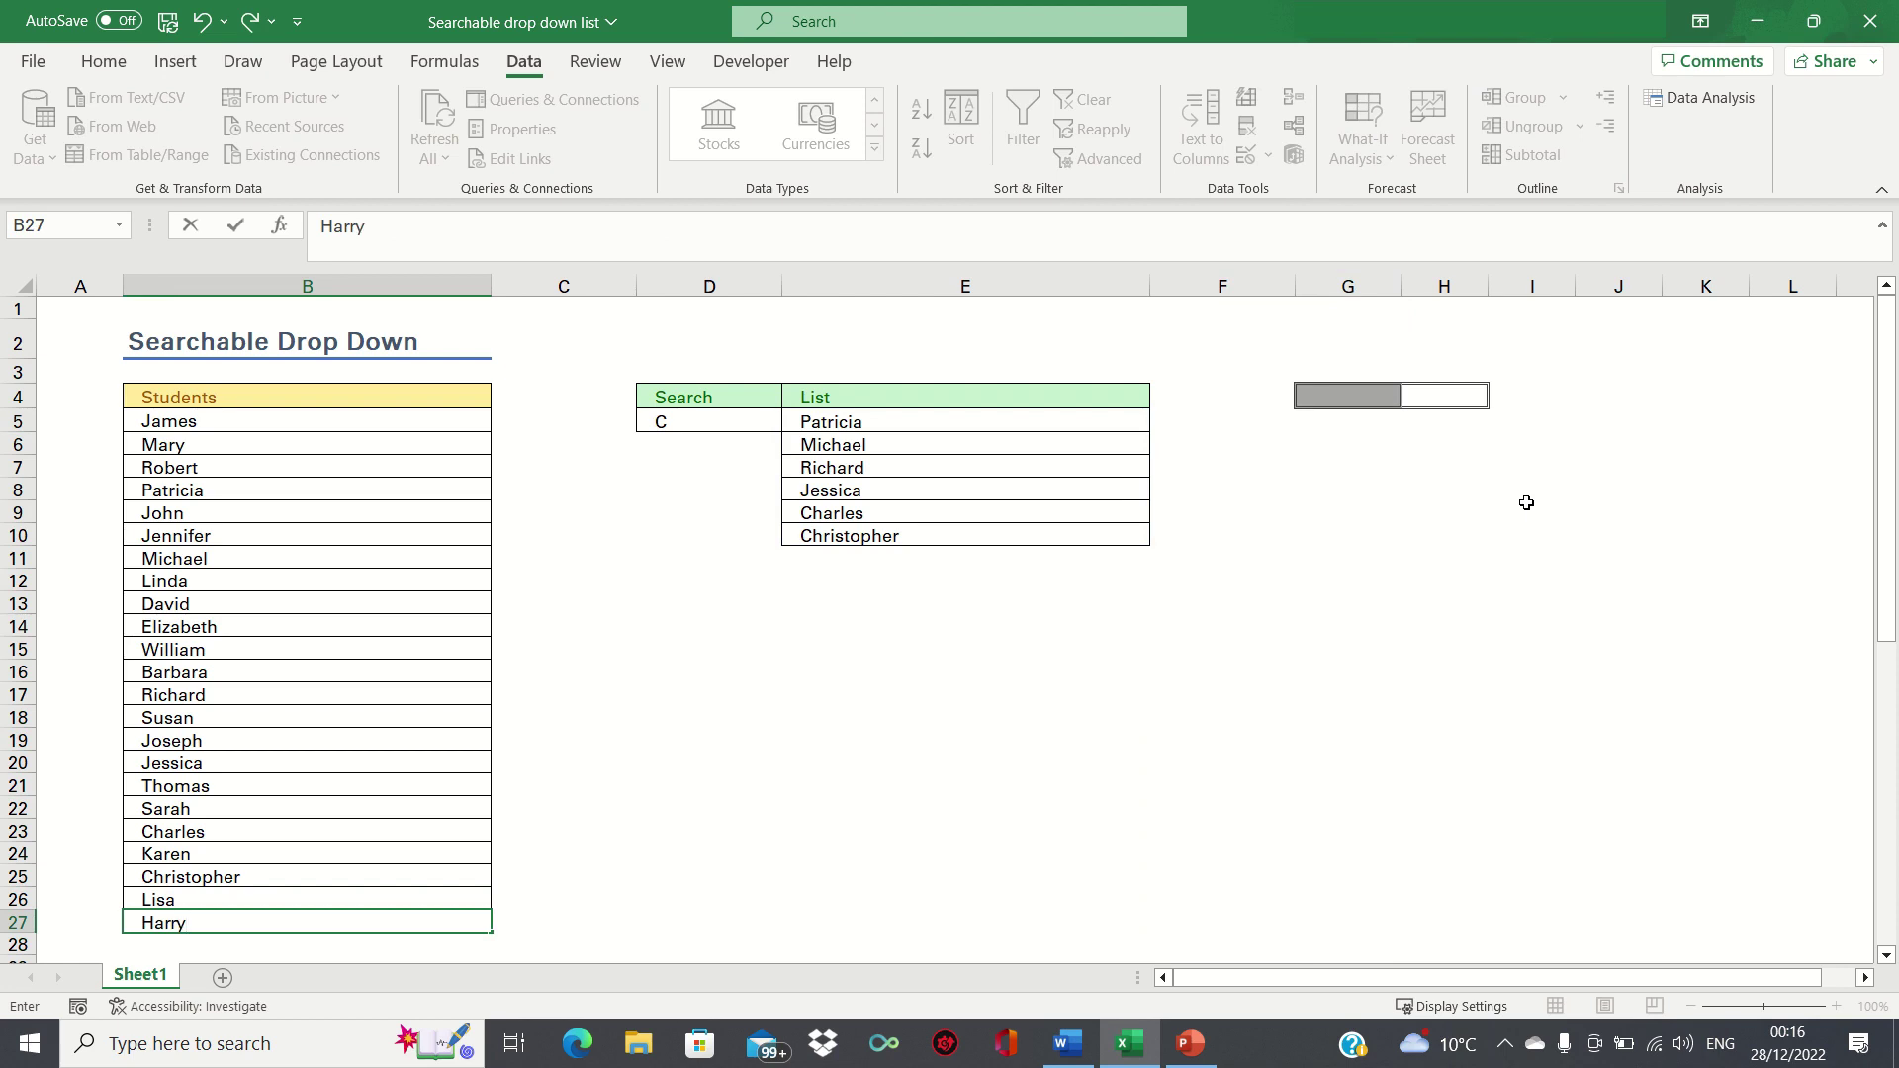
key(Return)
- Search for 'Harry' in D5, which still returns Not in list
key(Right)
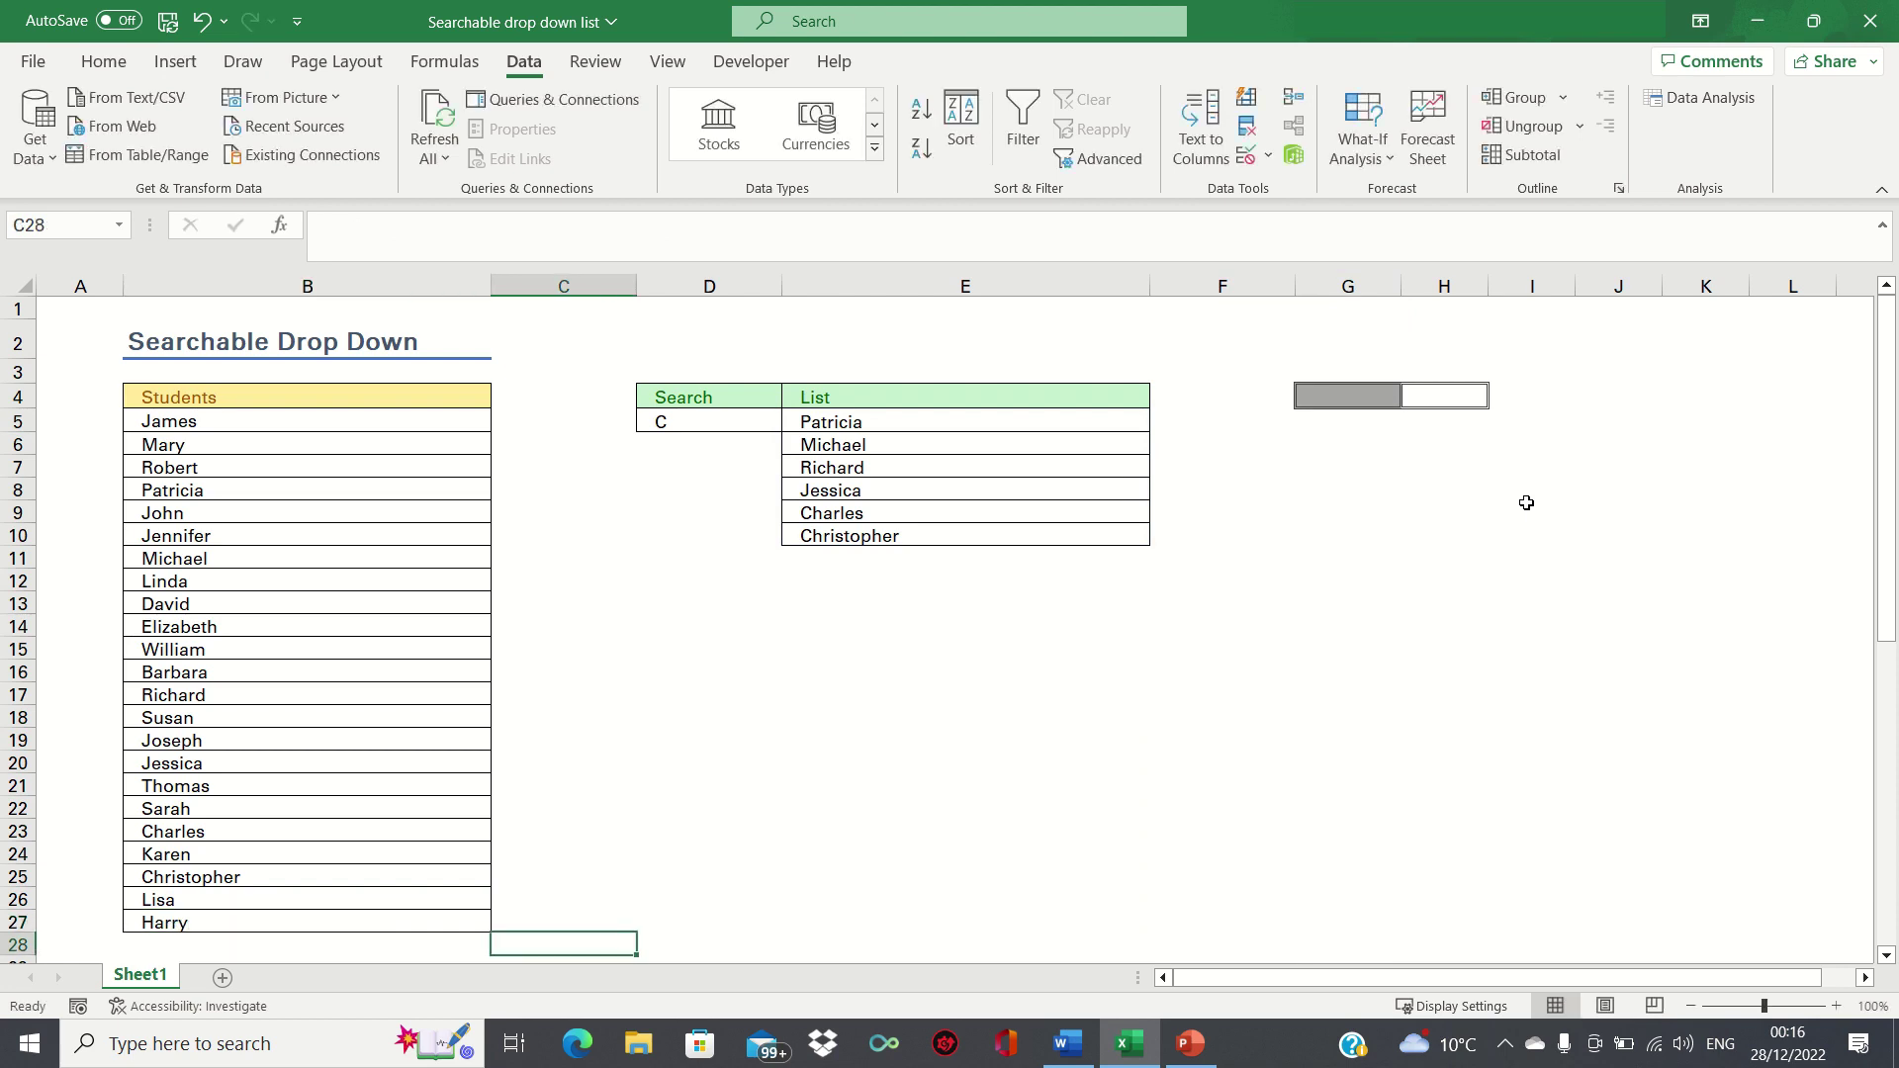
key(Right)
key(ctrl+Up)
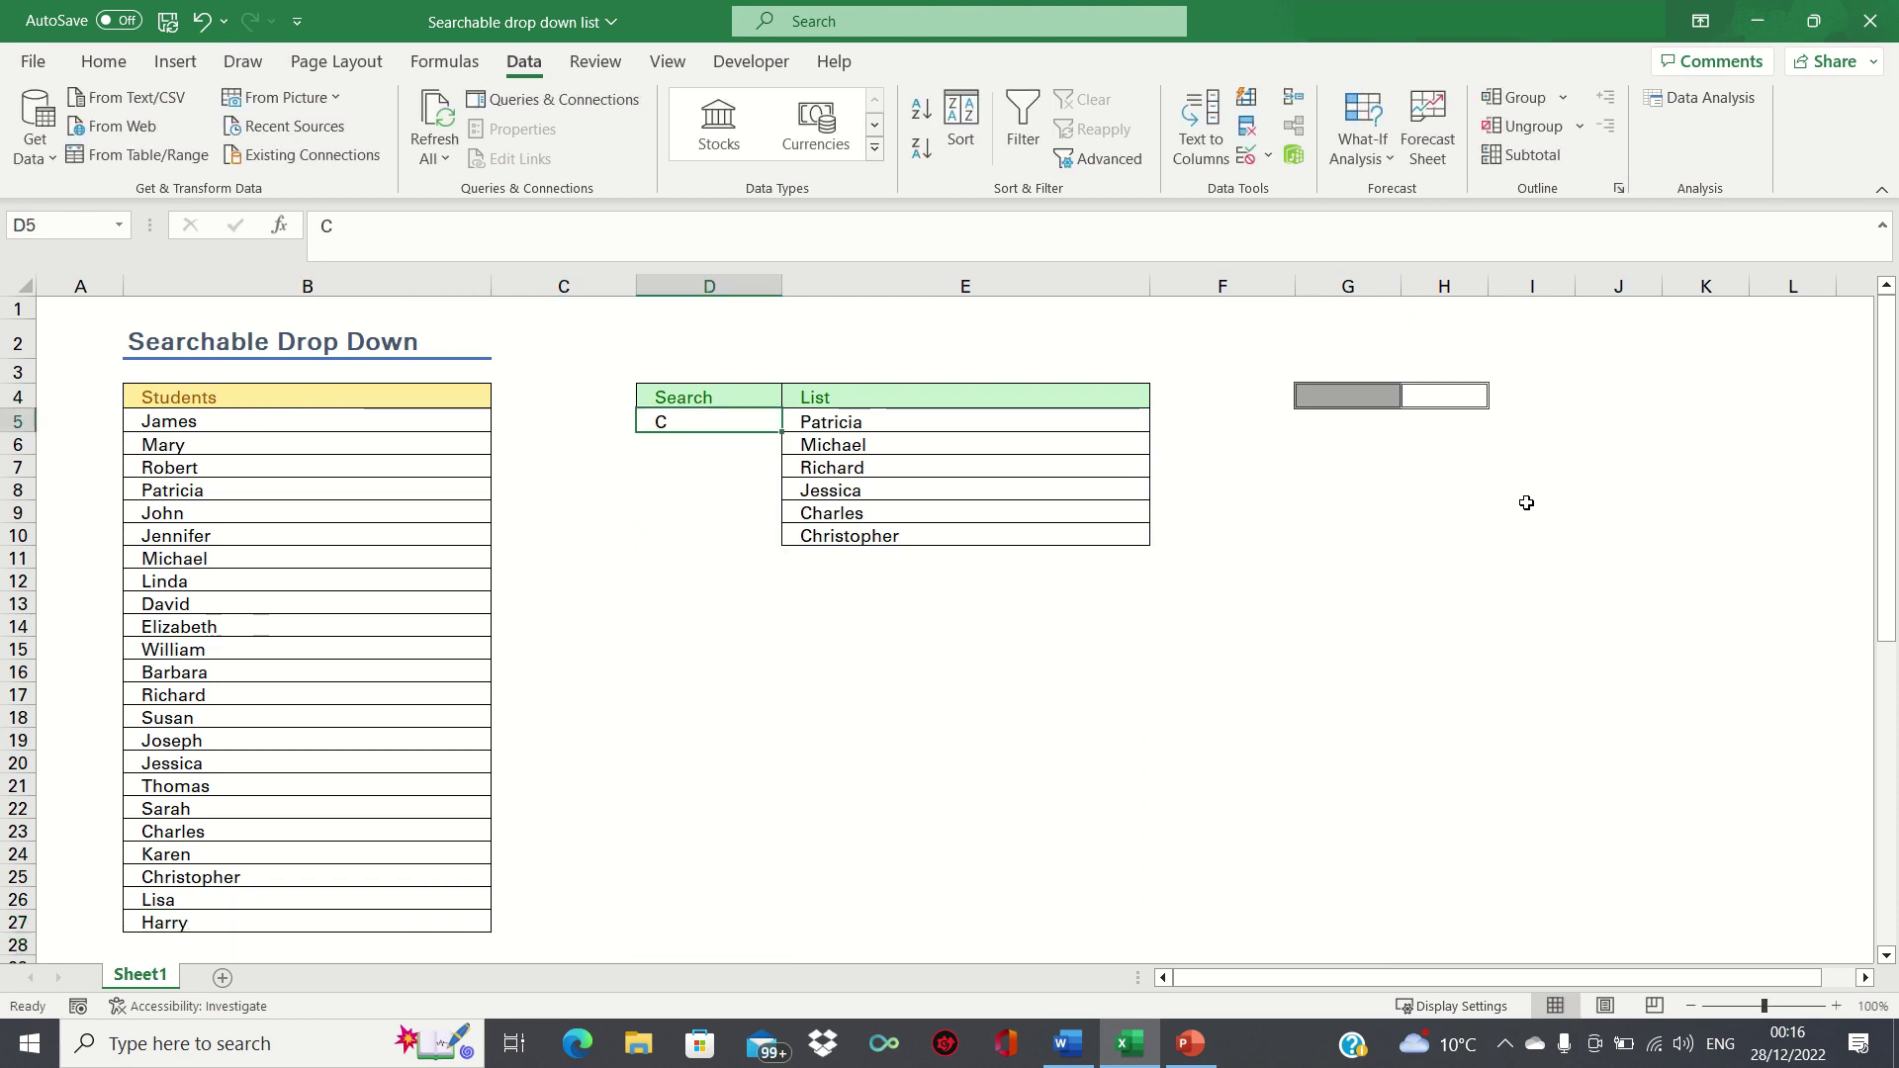
text(Harry)
key(Return)
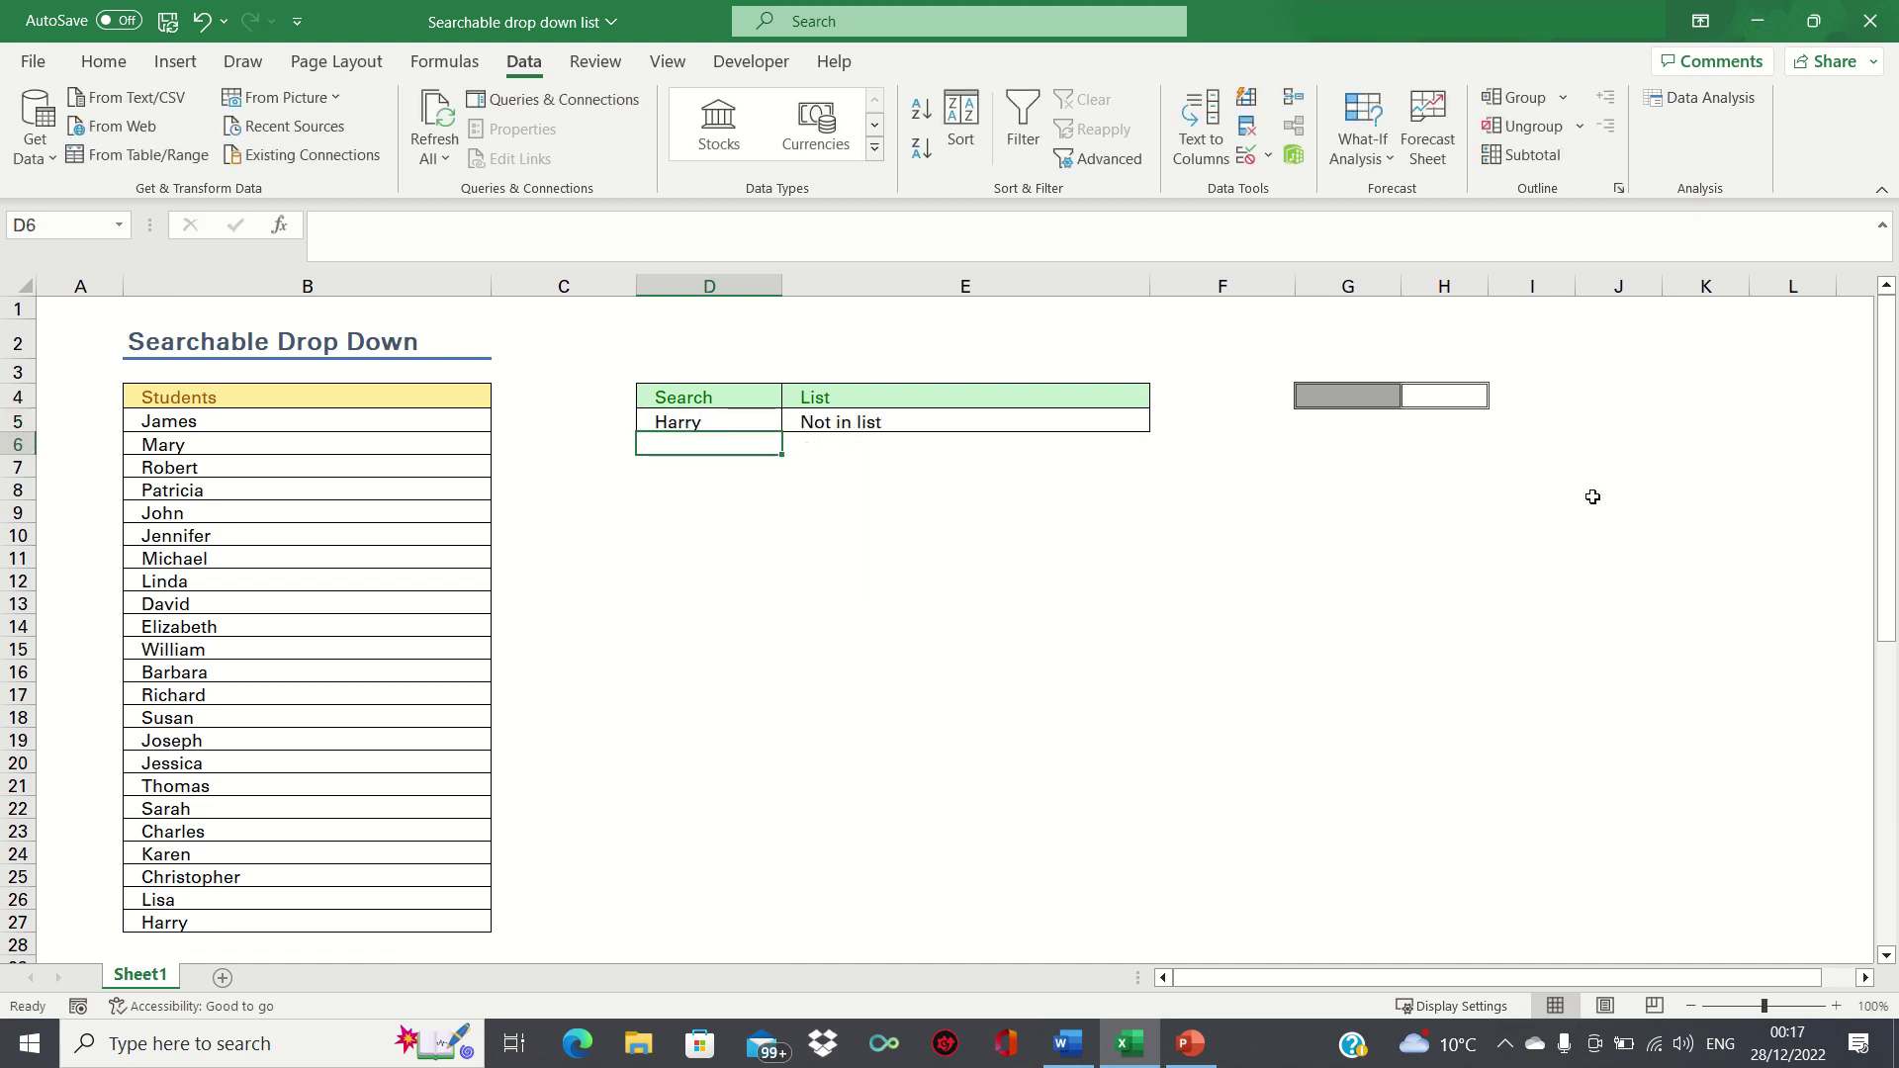
key(Up)
key(Right)
key(Right)
key(Right)
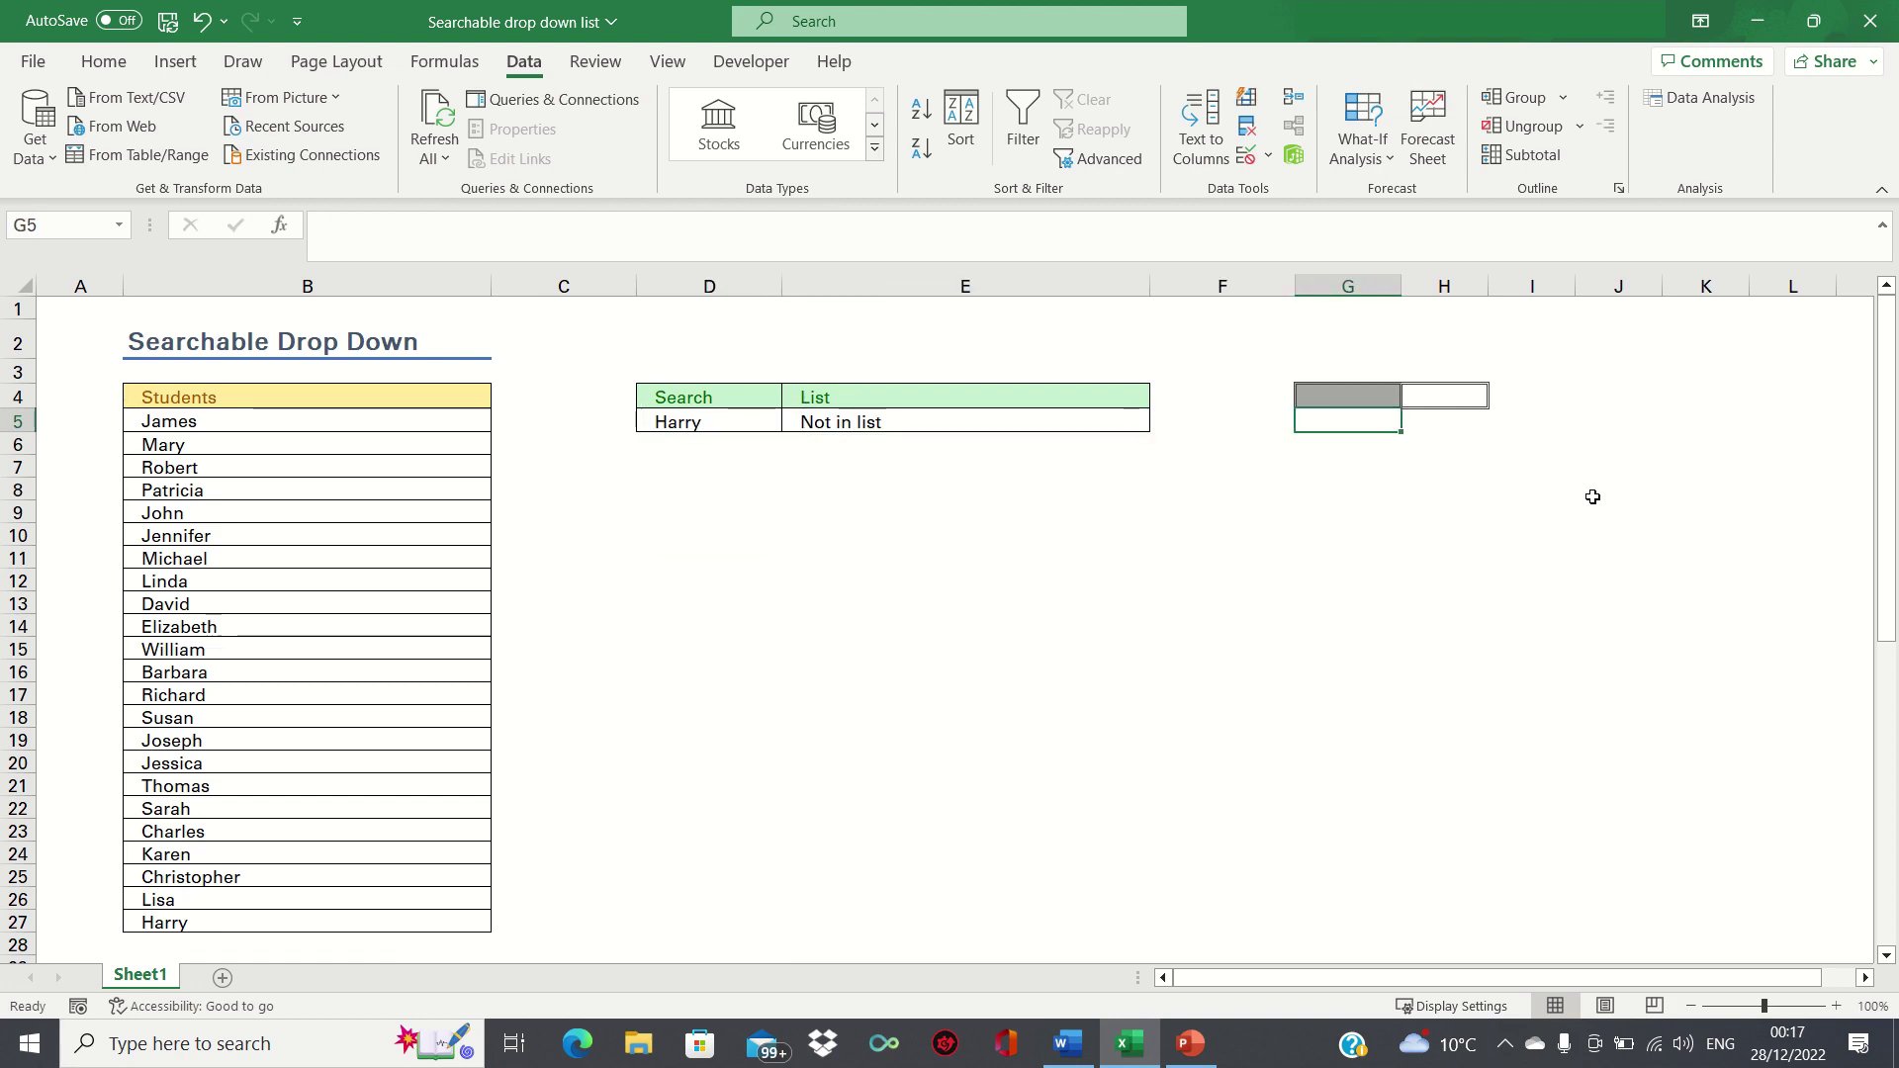
- Label G4 'Final row' and enter =COUNTA(B:B)+2 in H4, returning 27
key(Up)
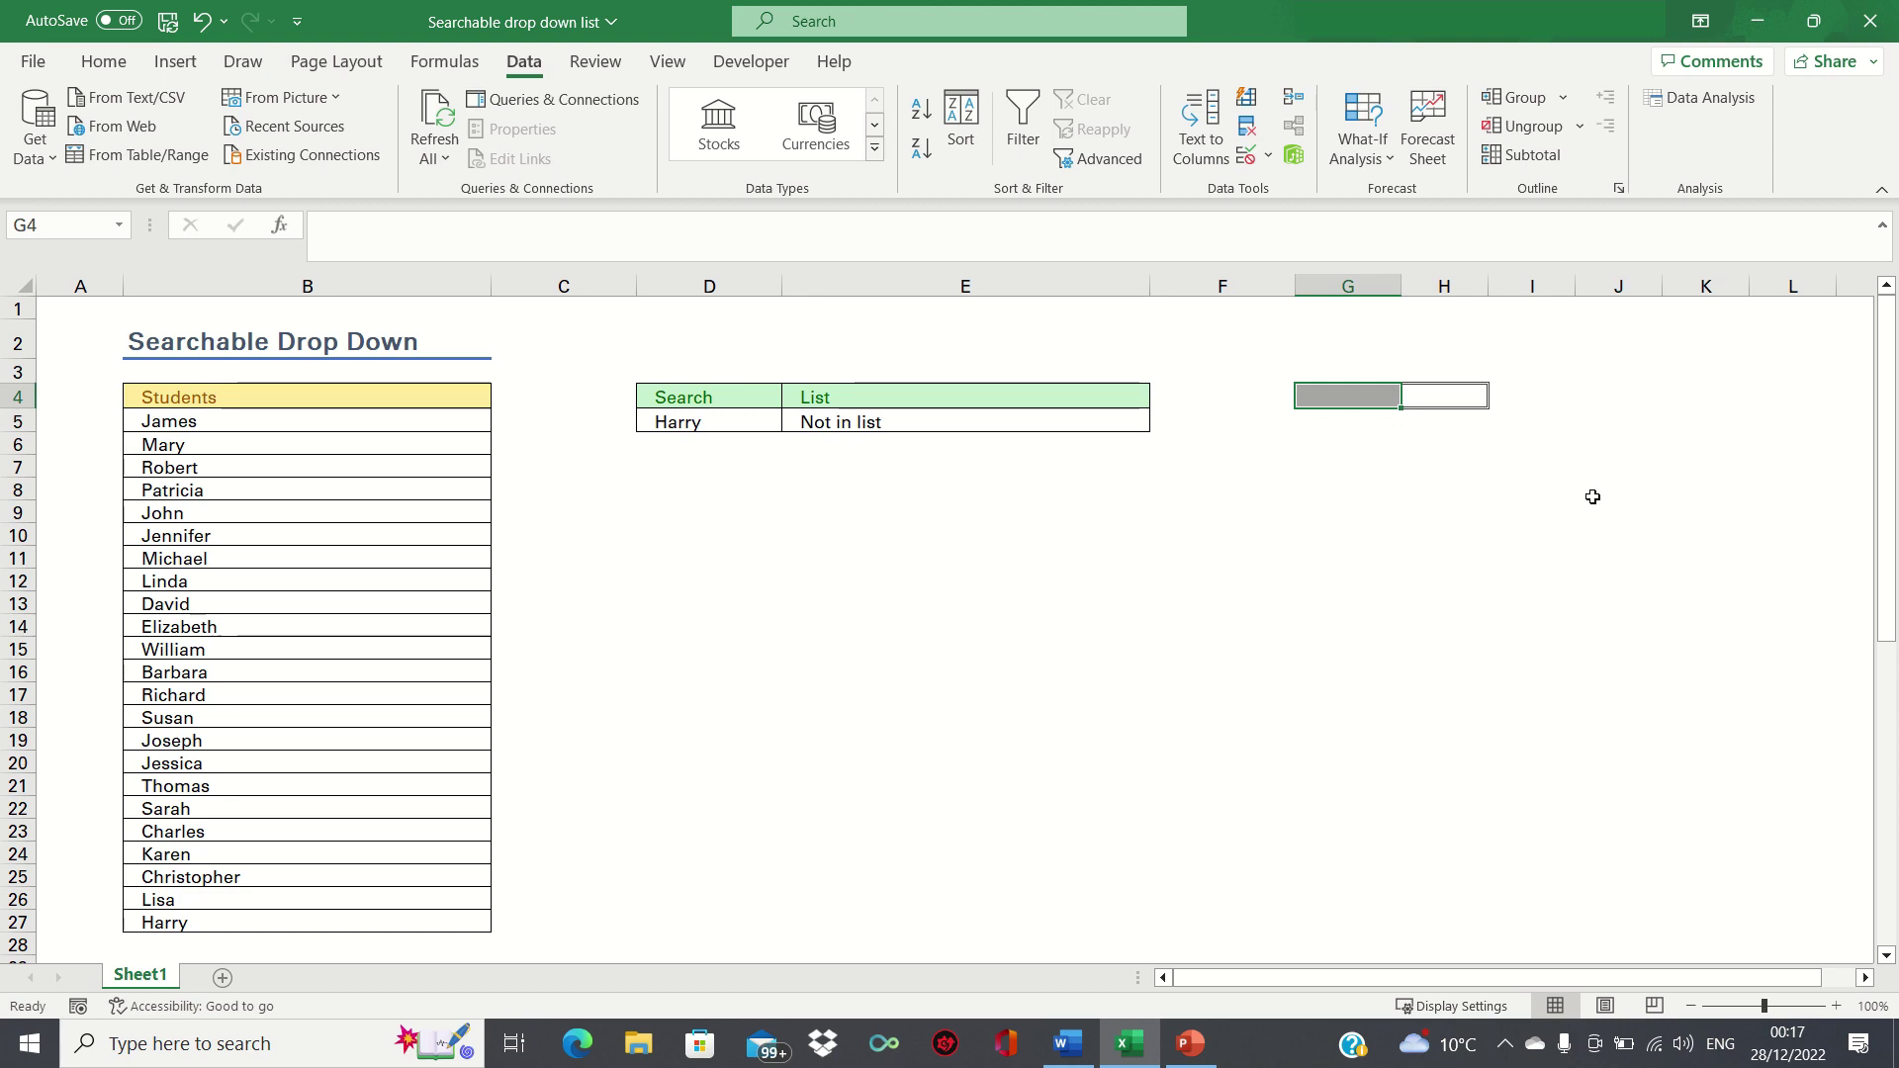
text(Final)
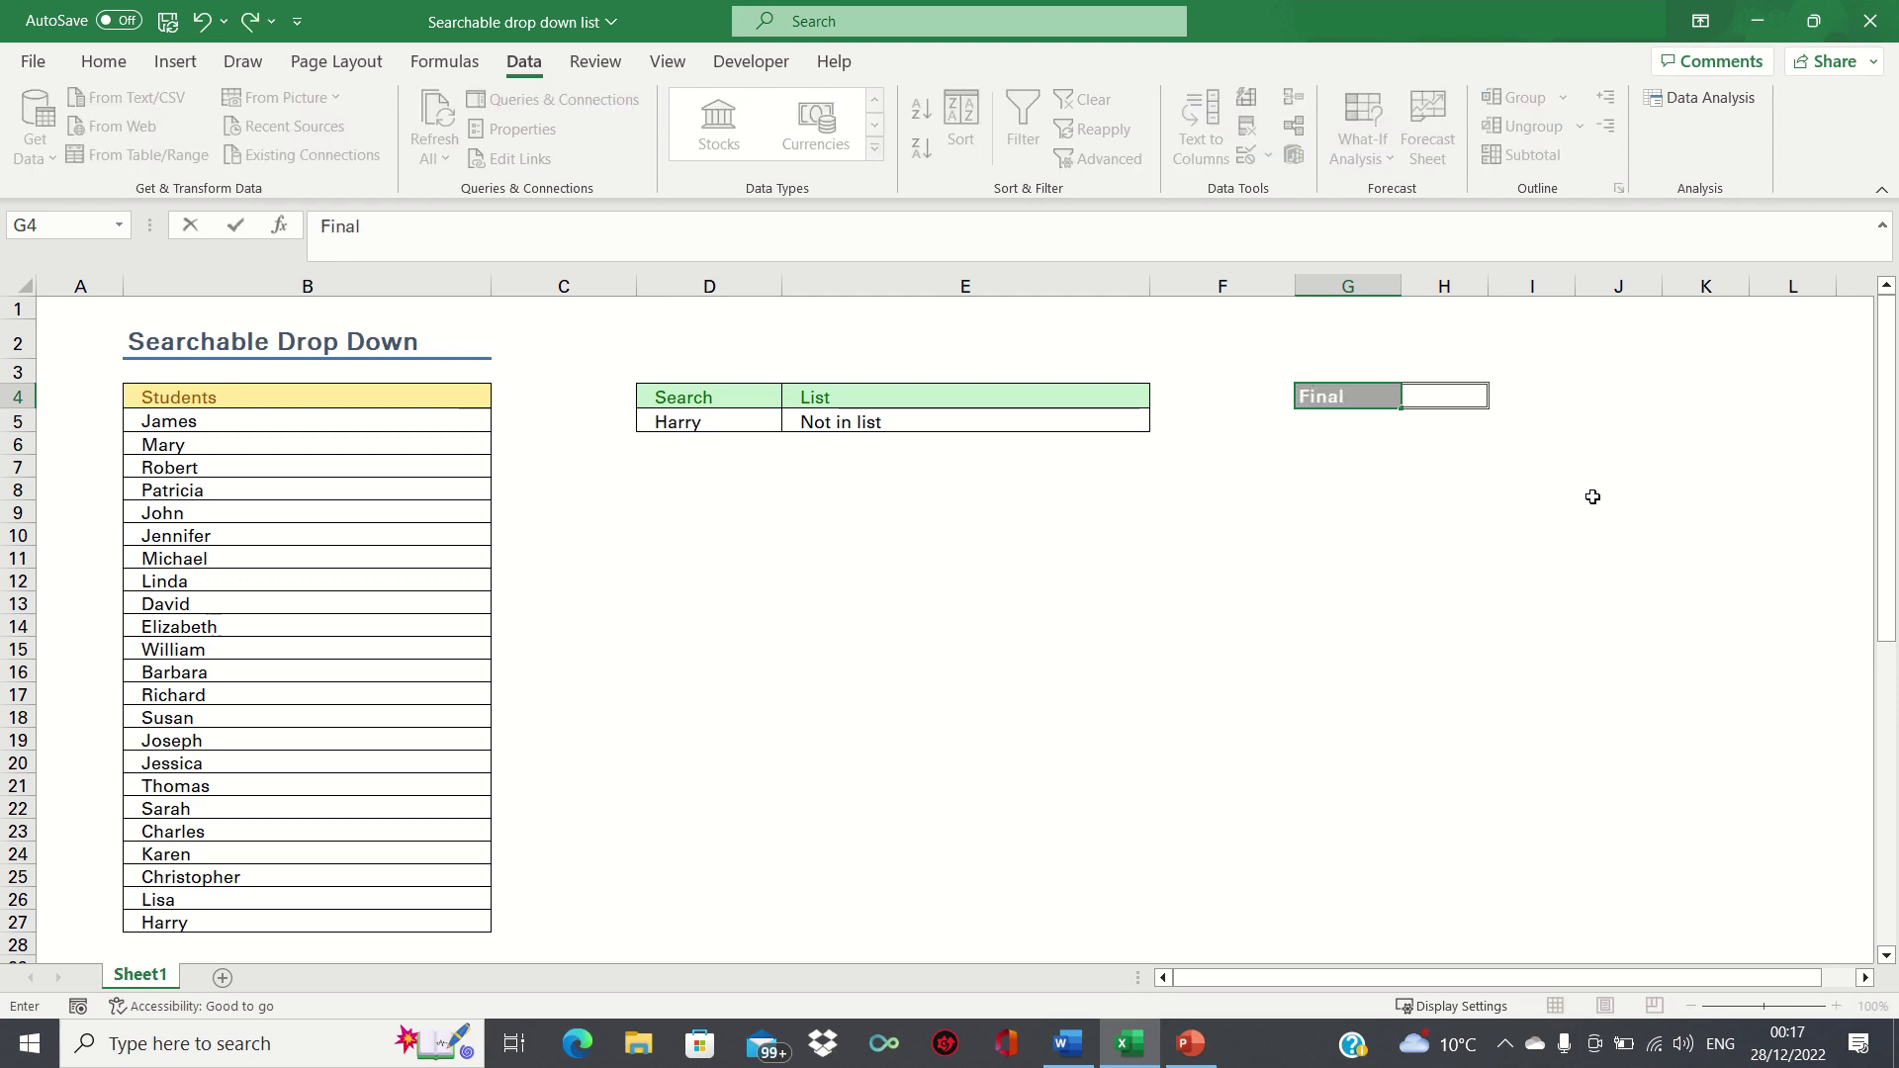
text( row)
key(Tab)
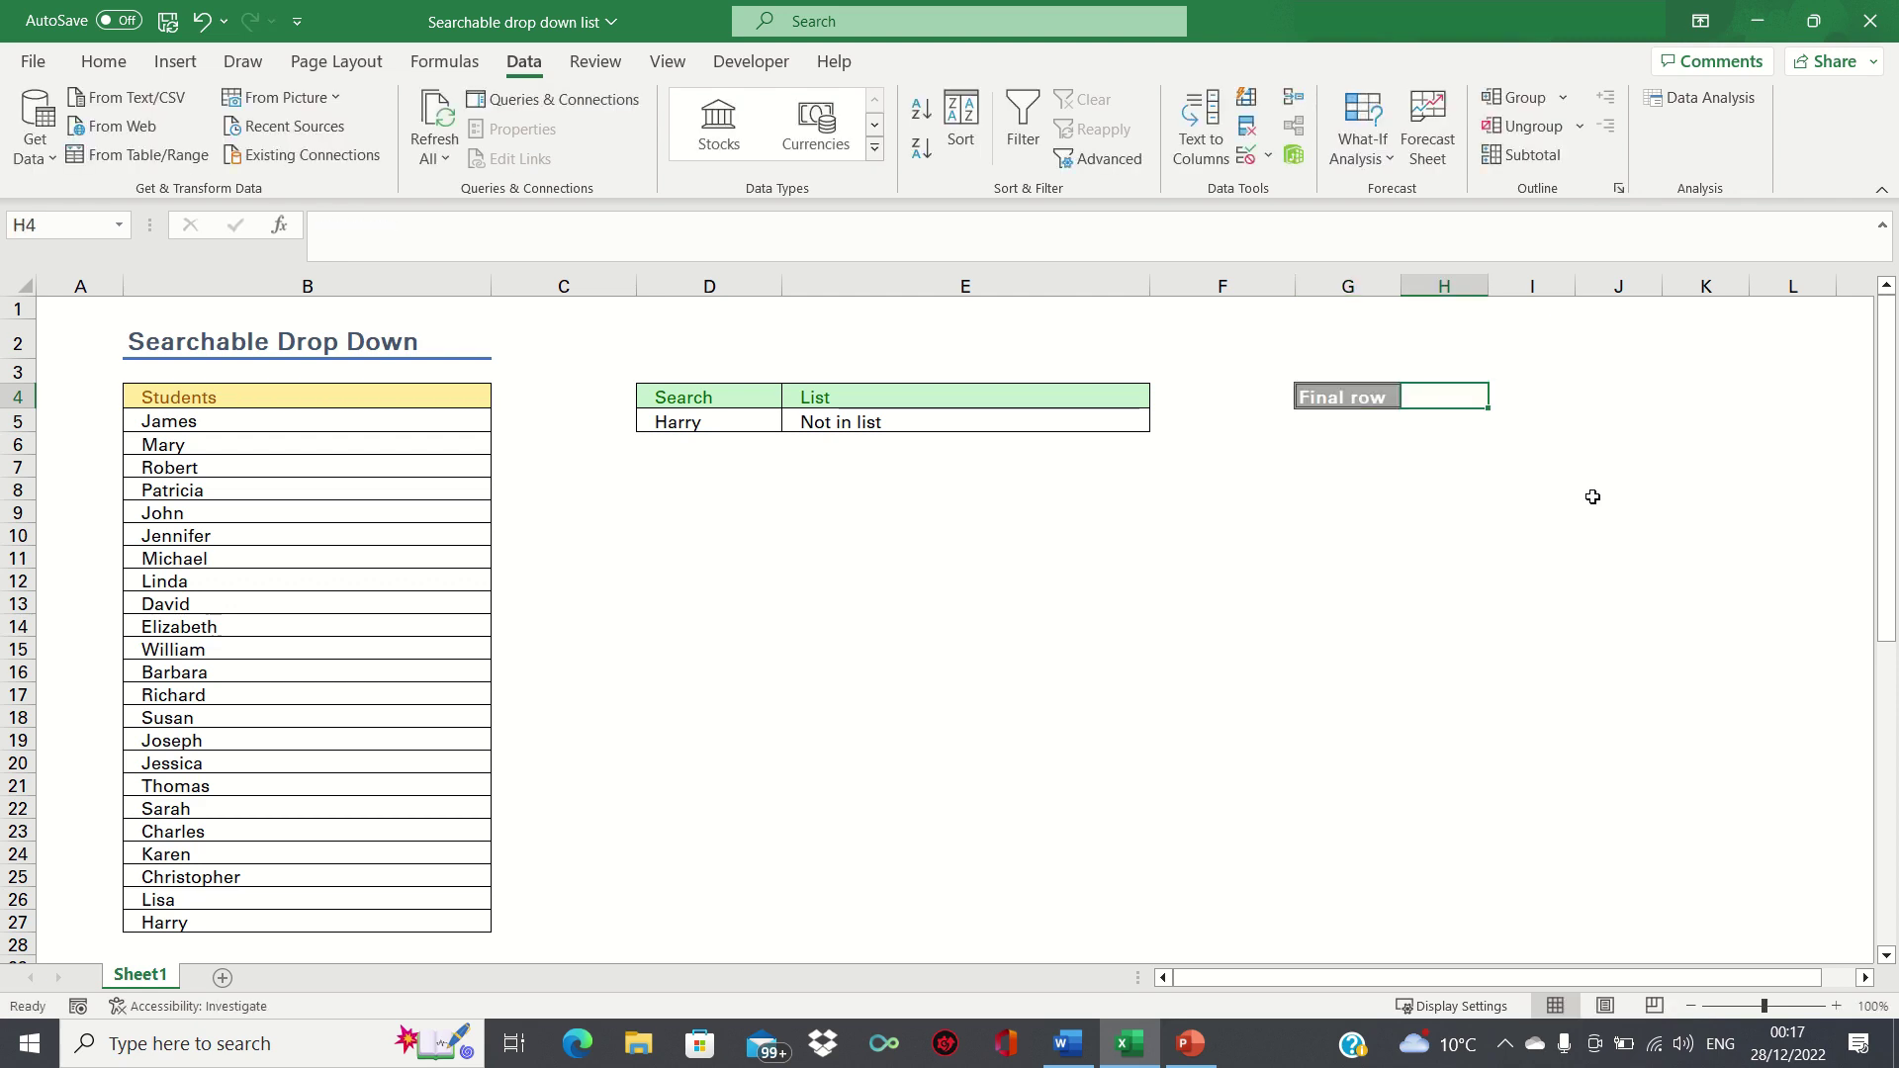
text(=COUNTA)
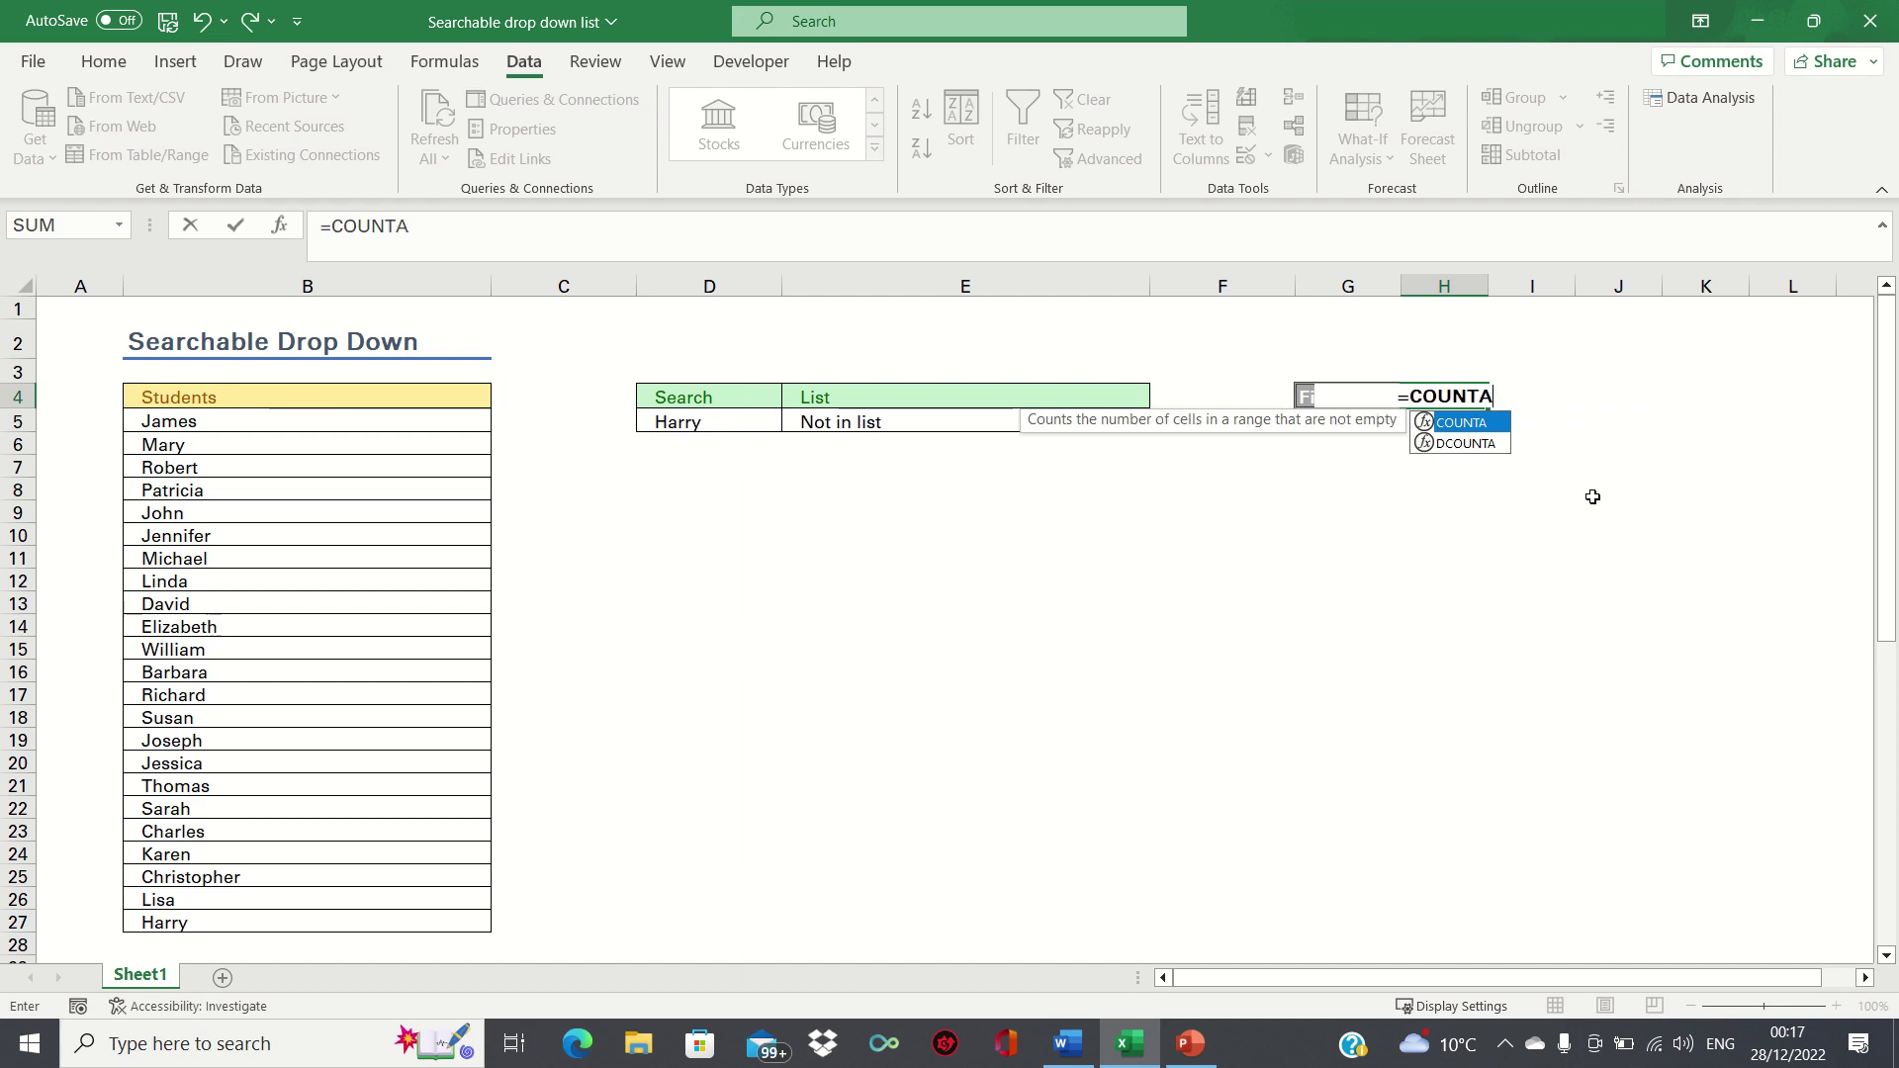
text(()
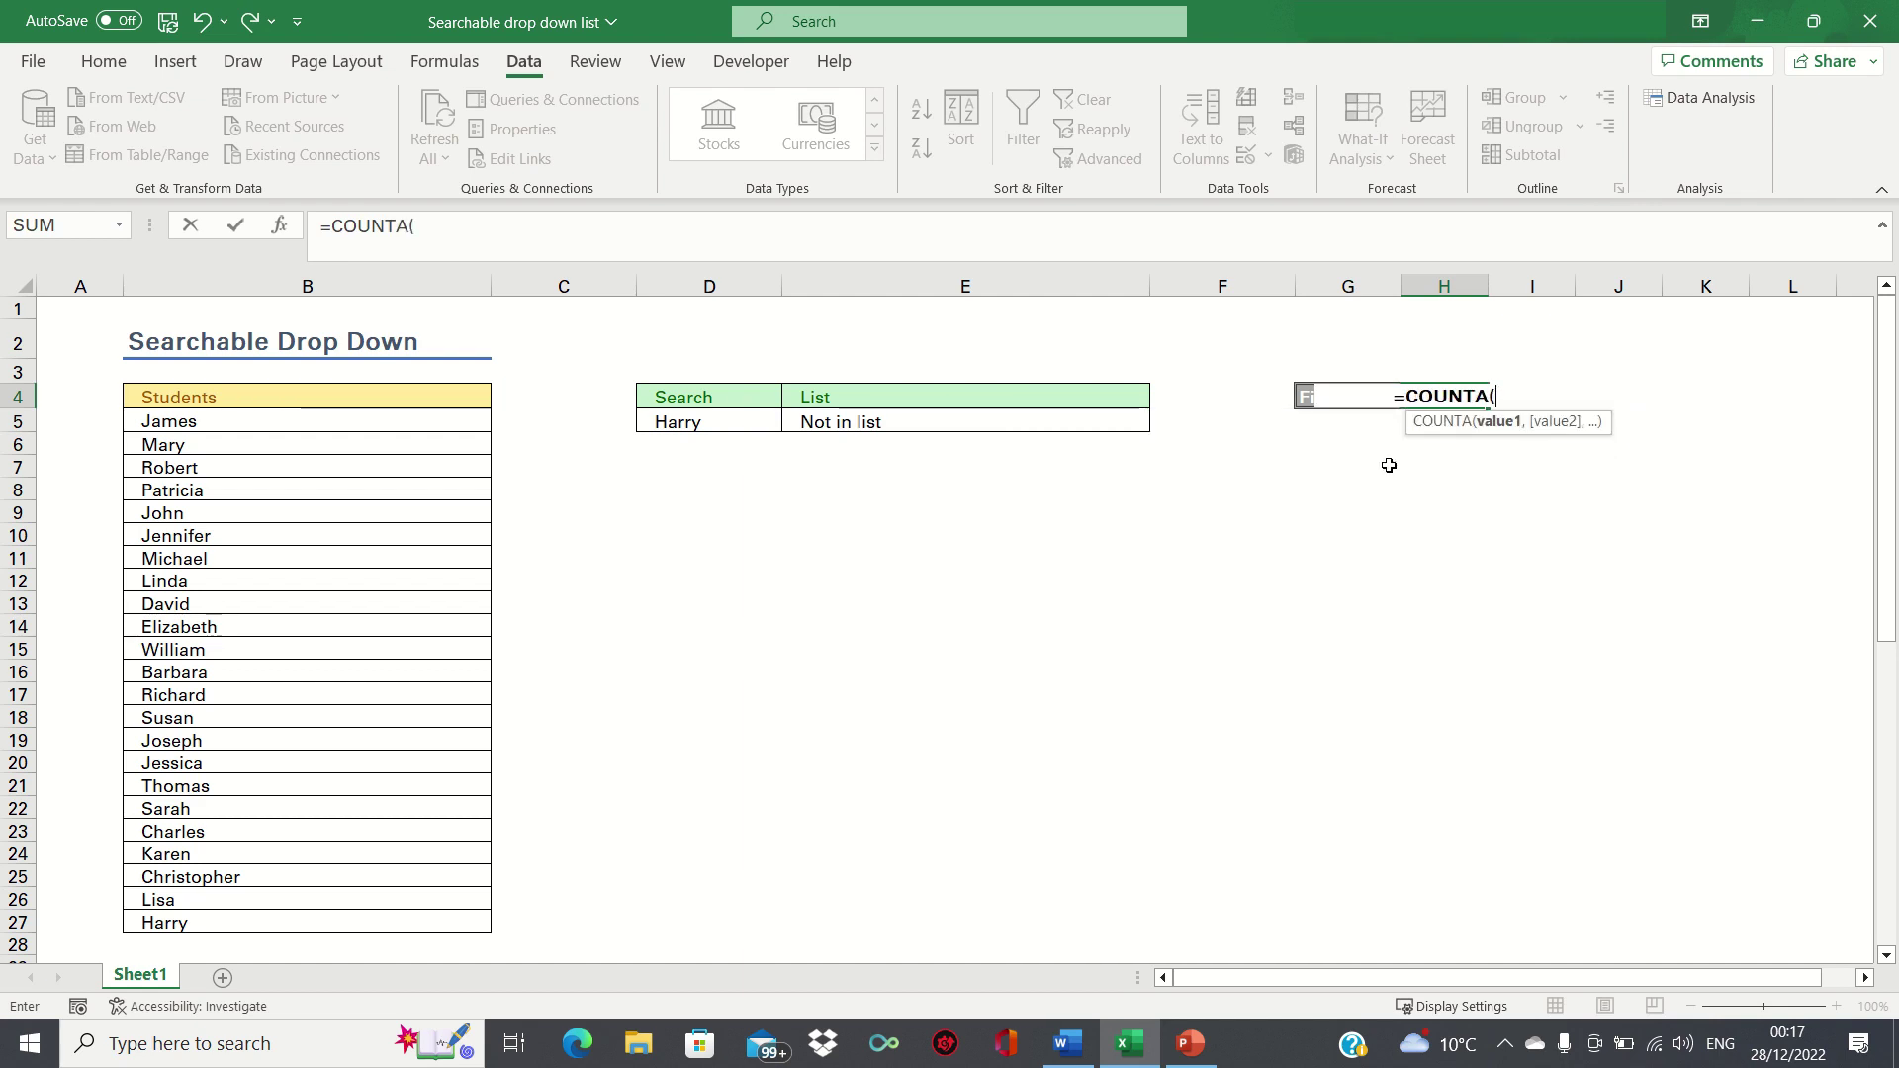
click(355, 278)
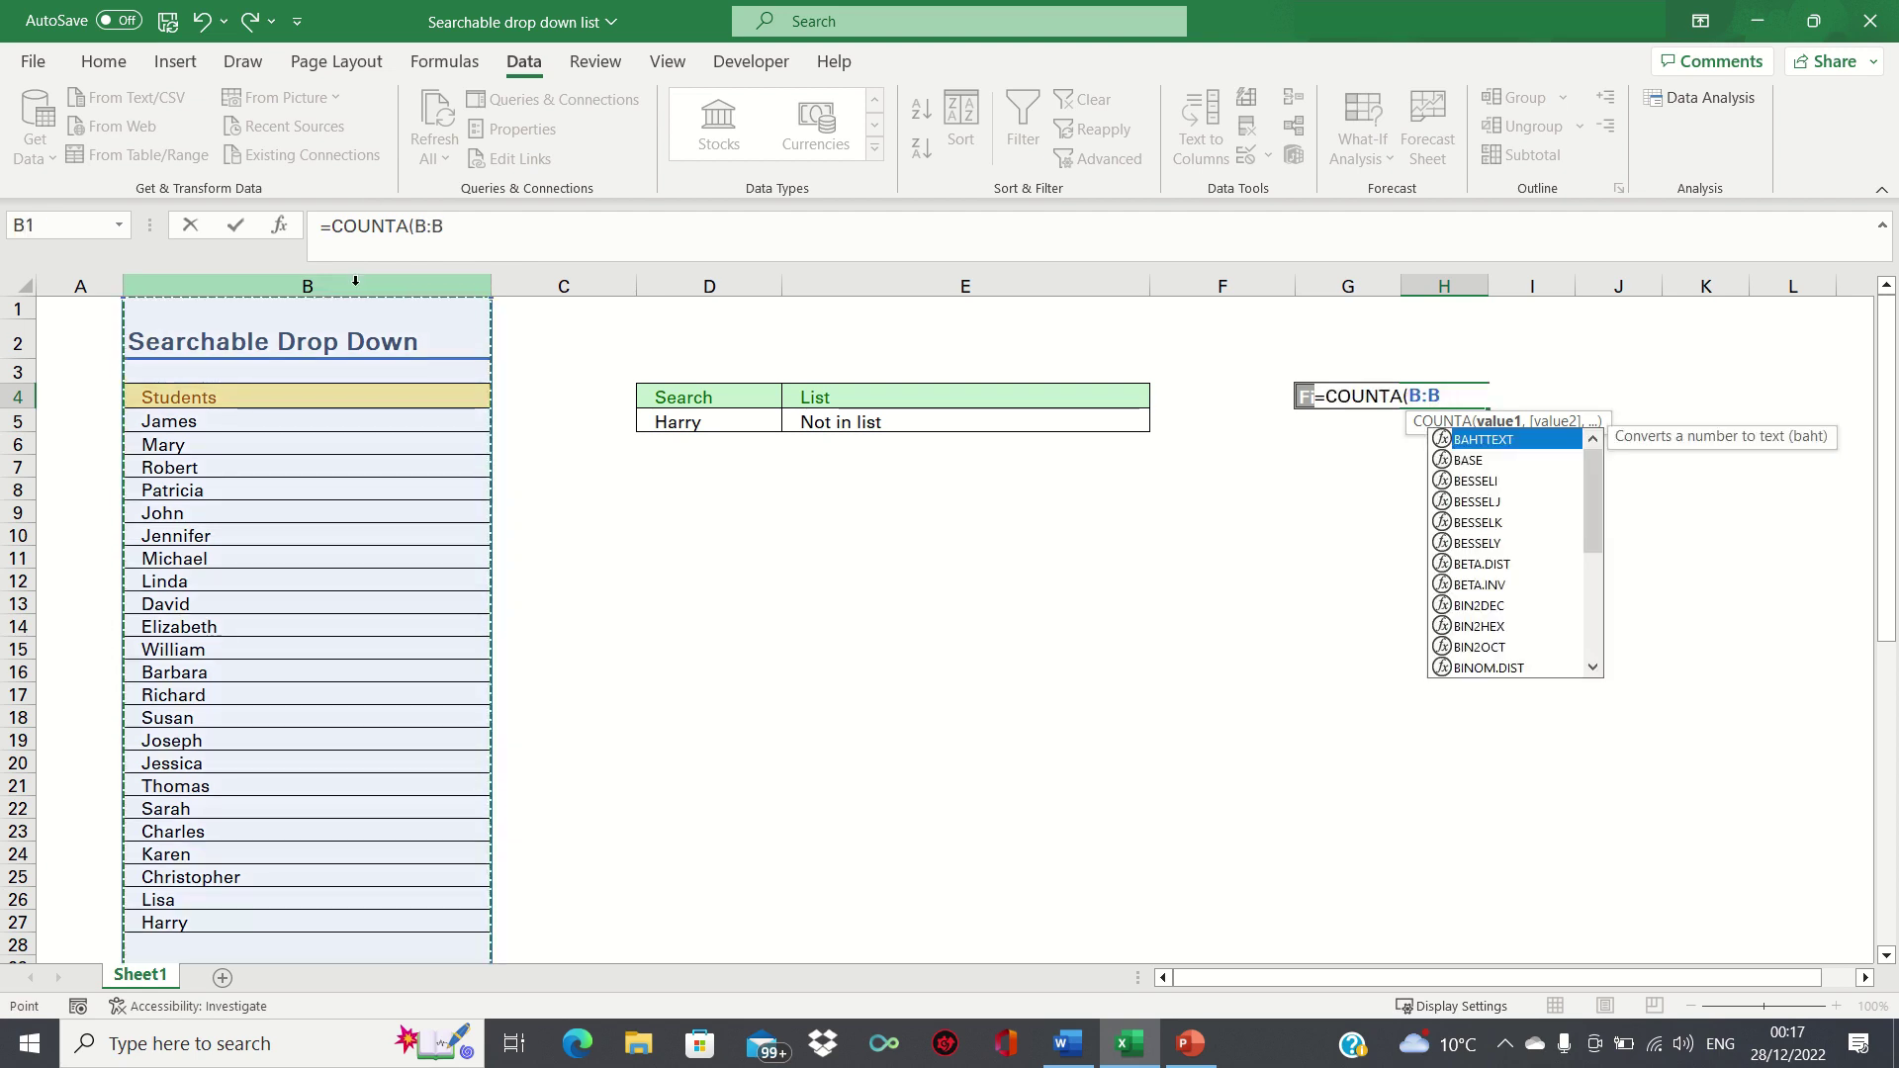
text()+)
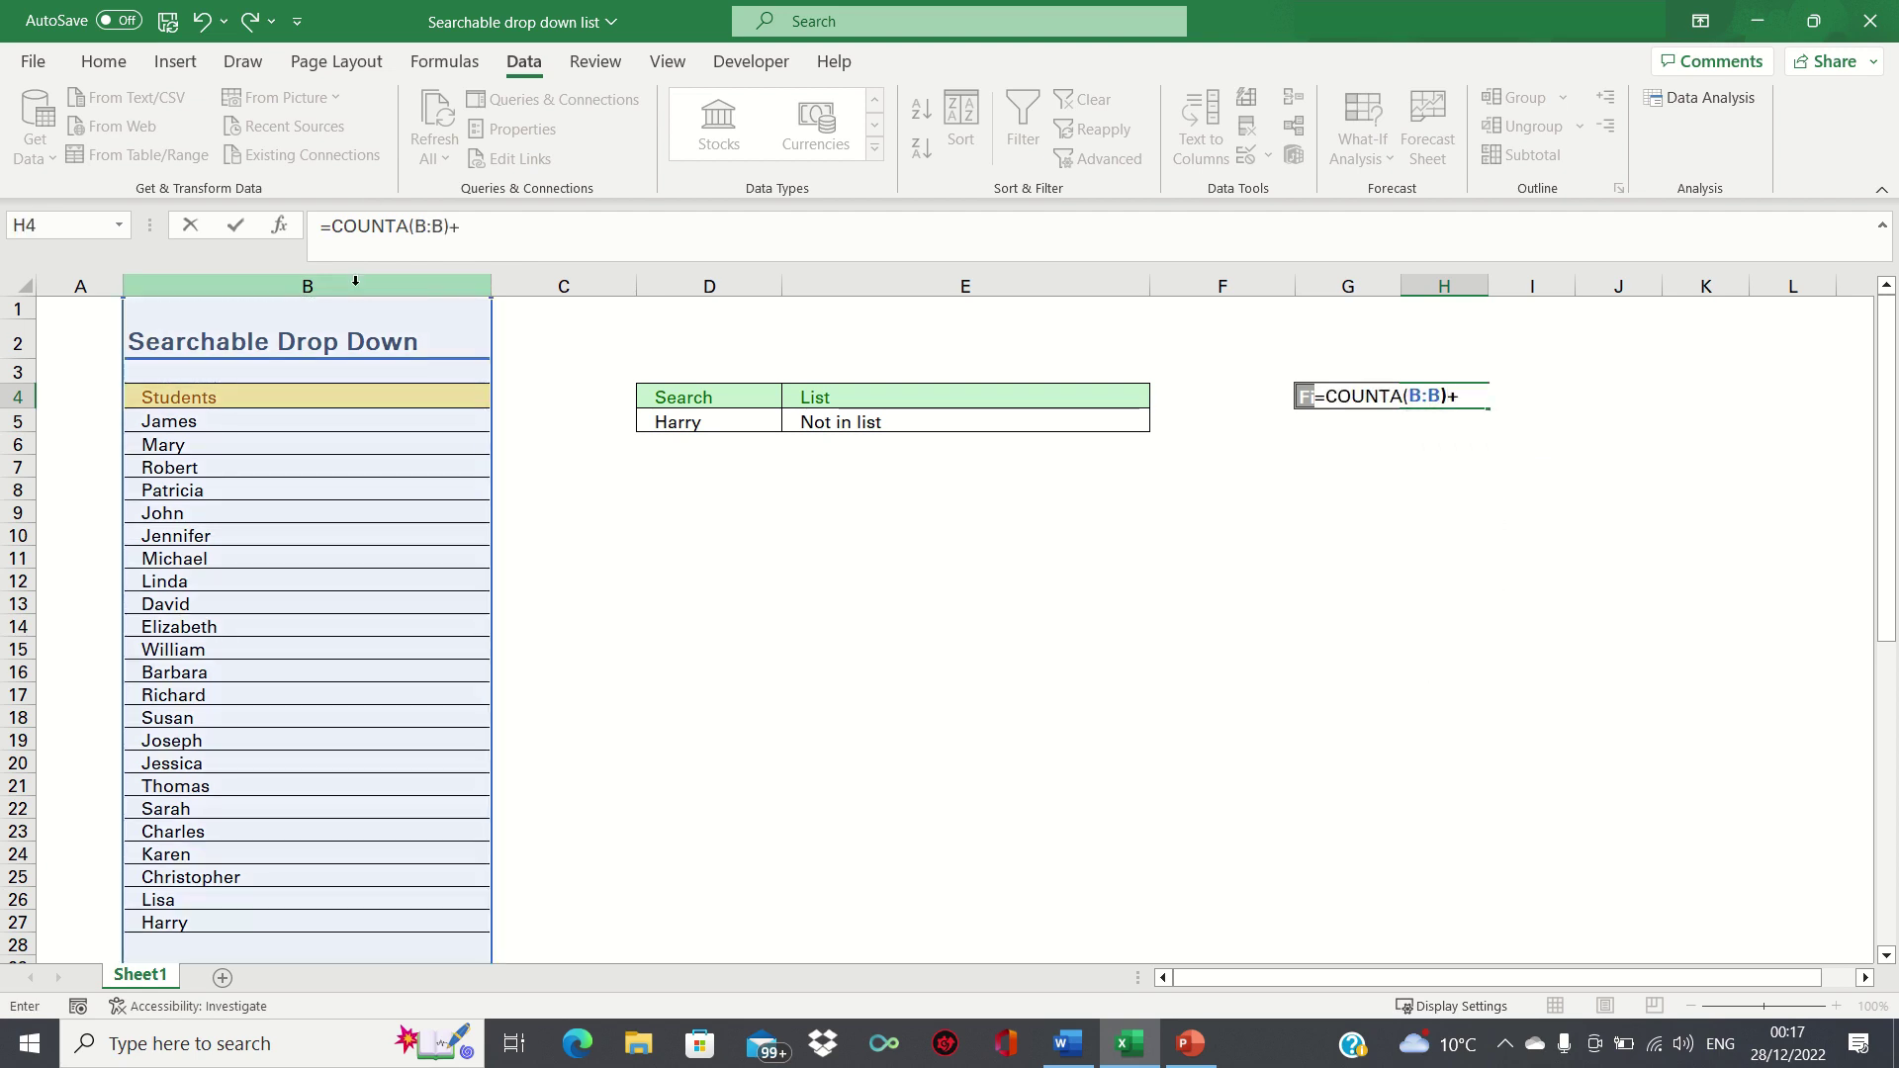
text(2)
key(Return)
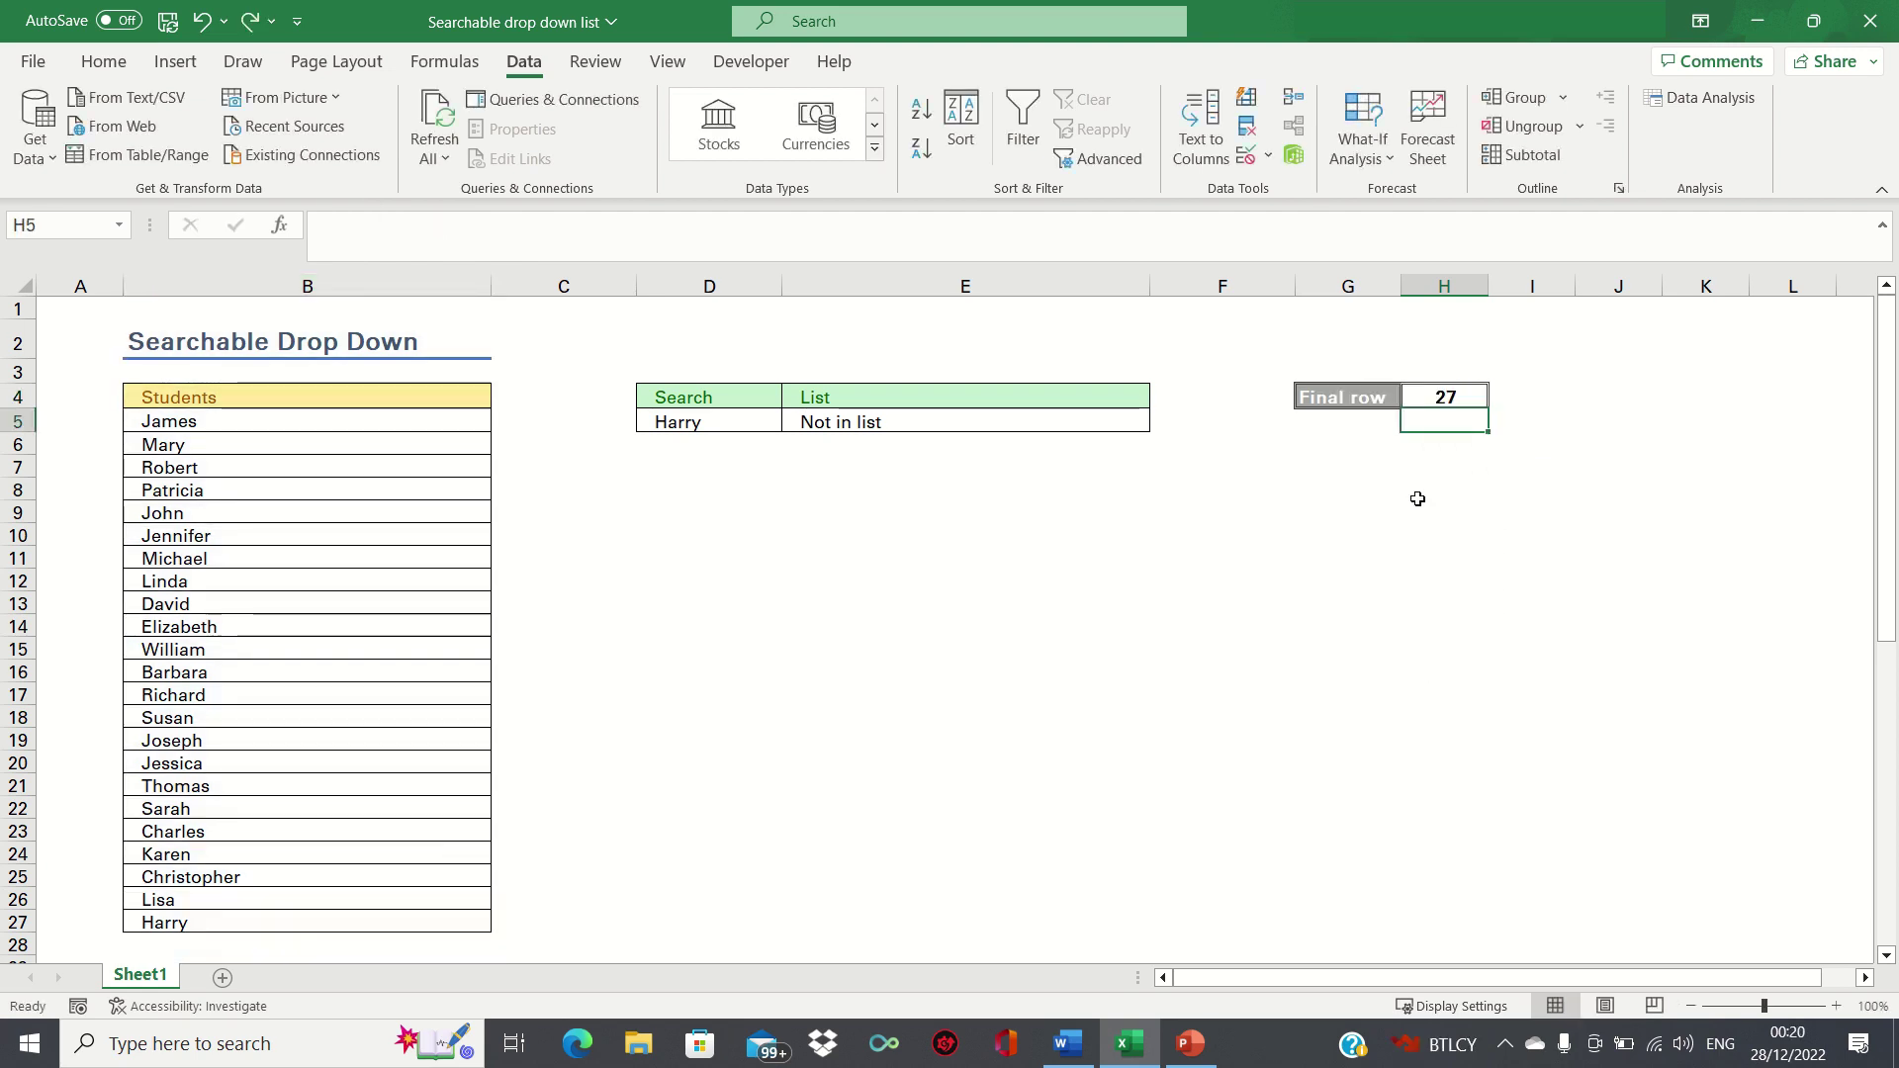
key(Left)
key(Left)
key(Left)
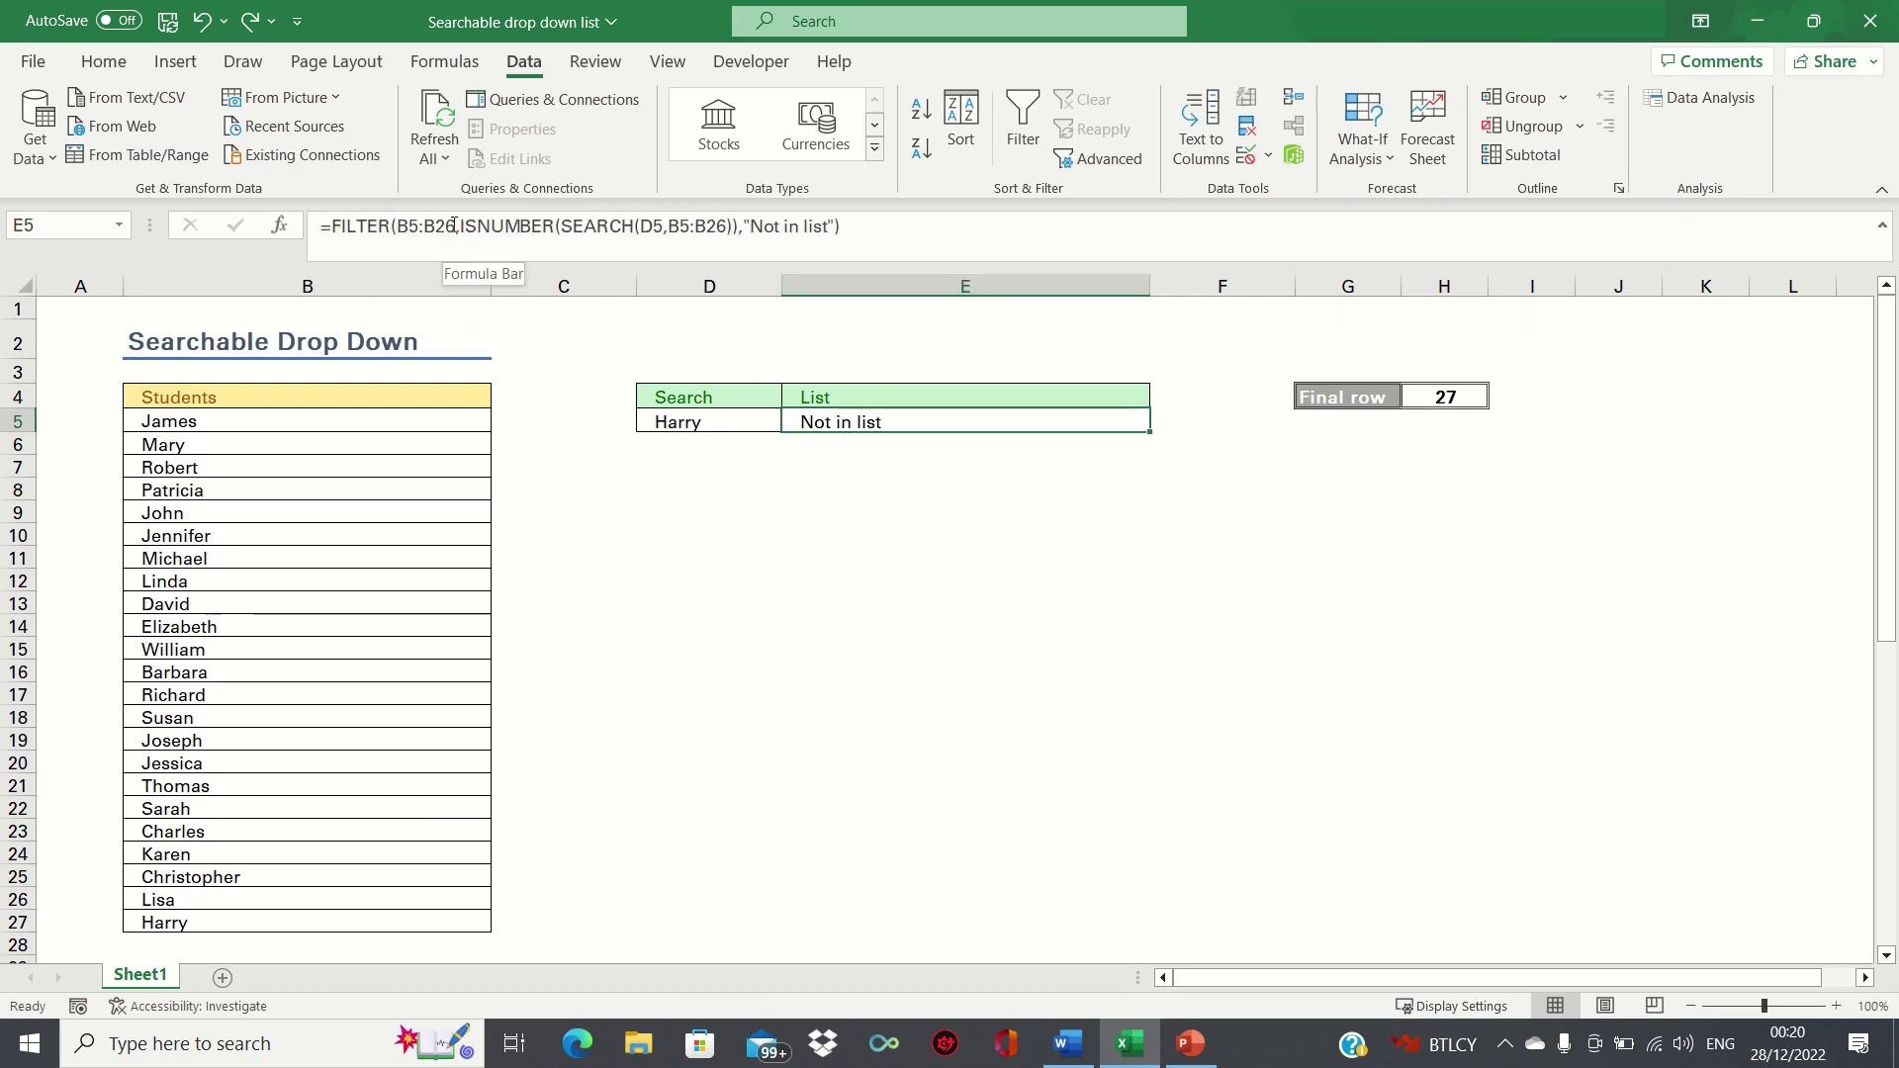
- Replace FILTER's first B5:B26 range with INDIRECT("B5:B"&H4)
drag(454, 226, 399, 227)
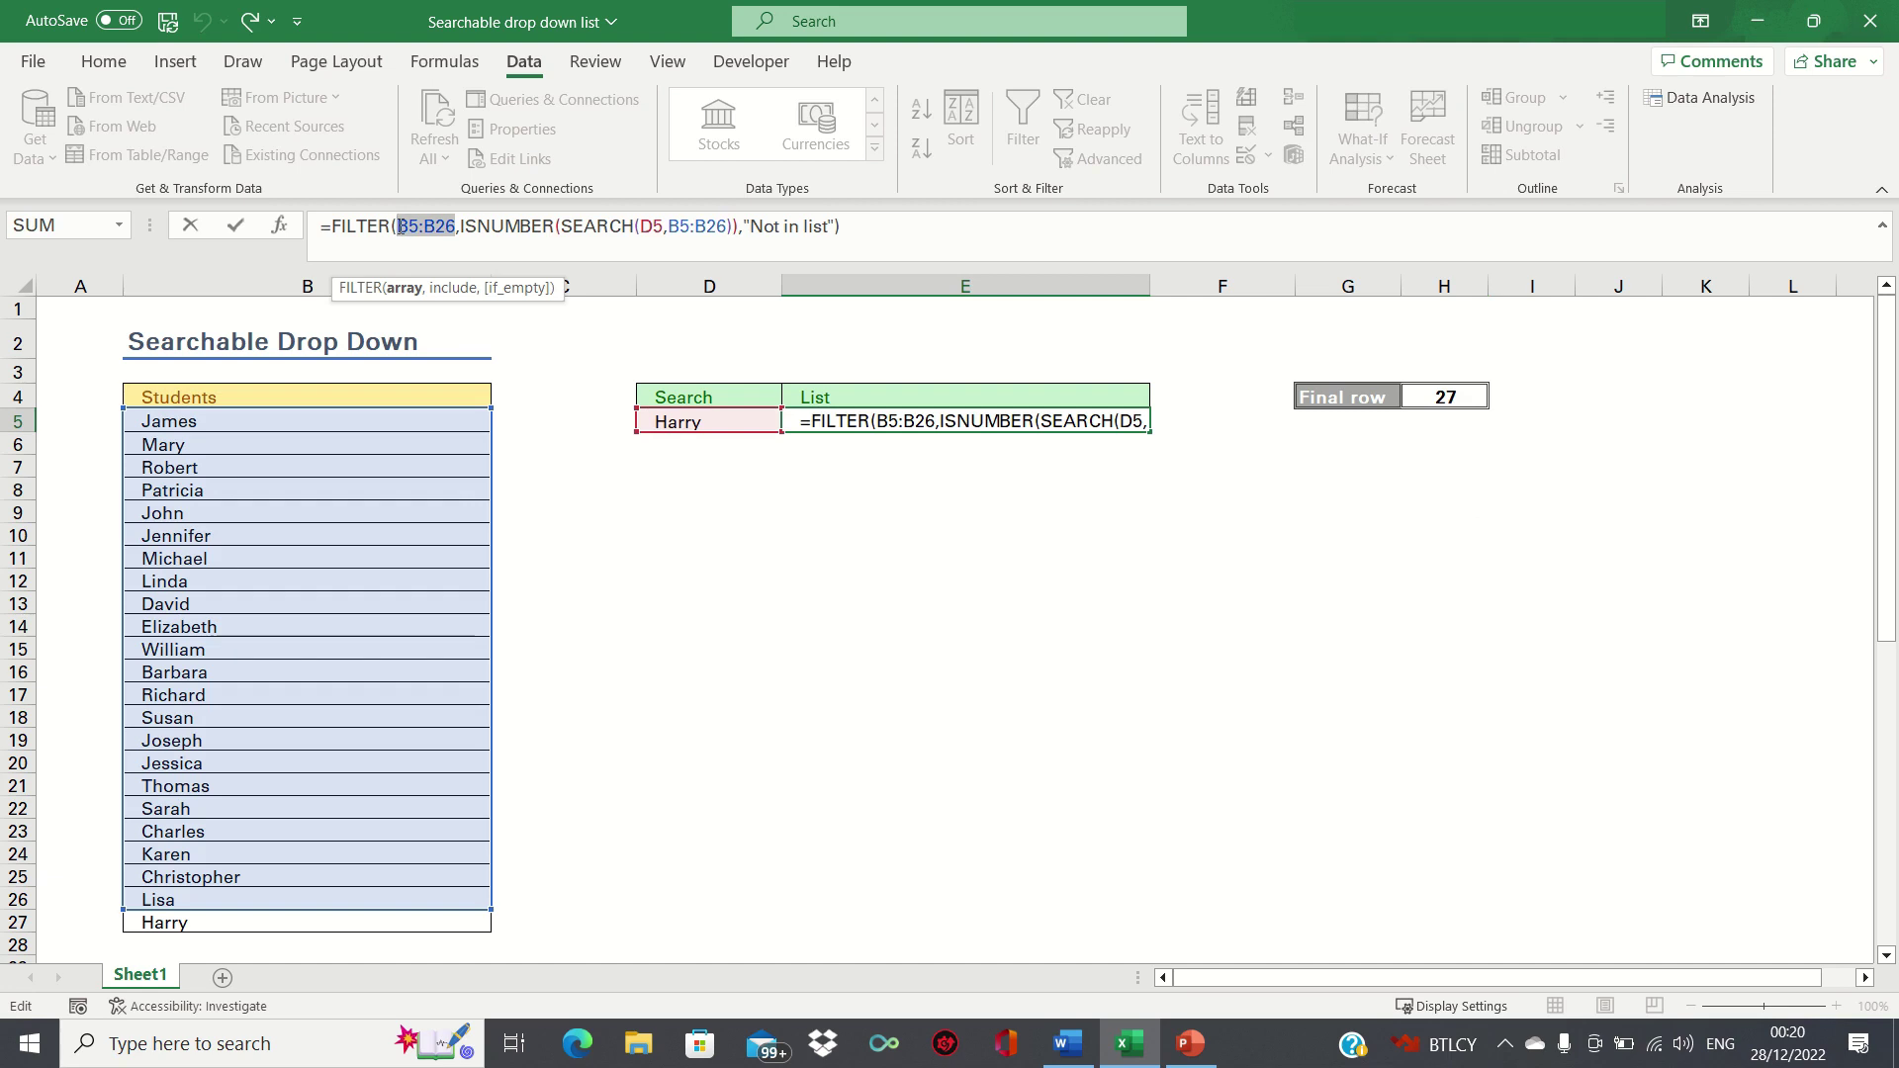
text(INDIRECT)
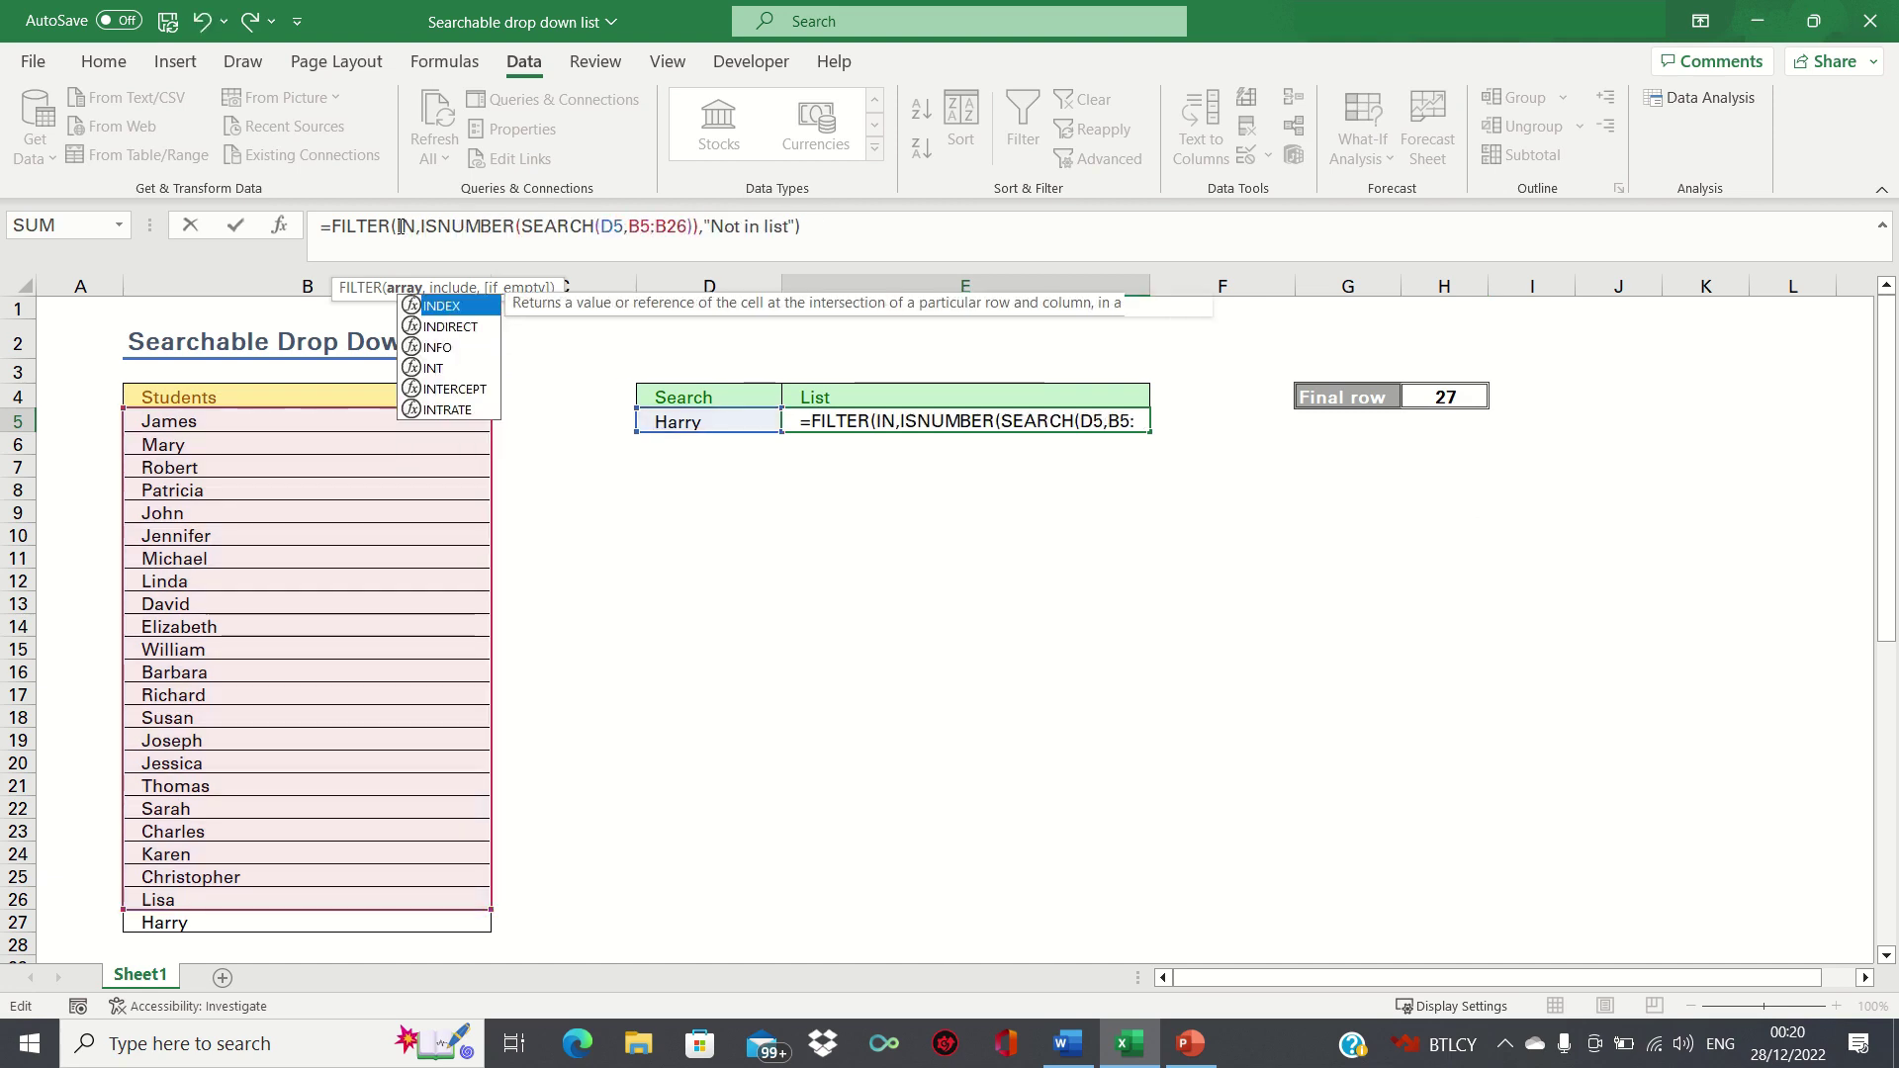
text(()
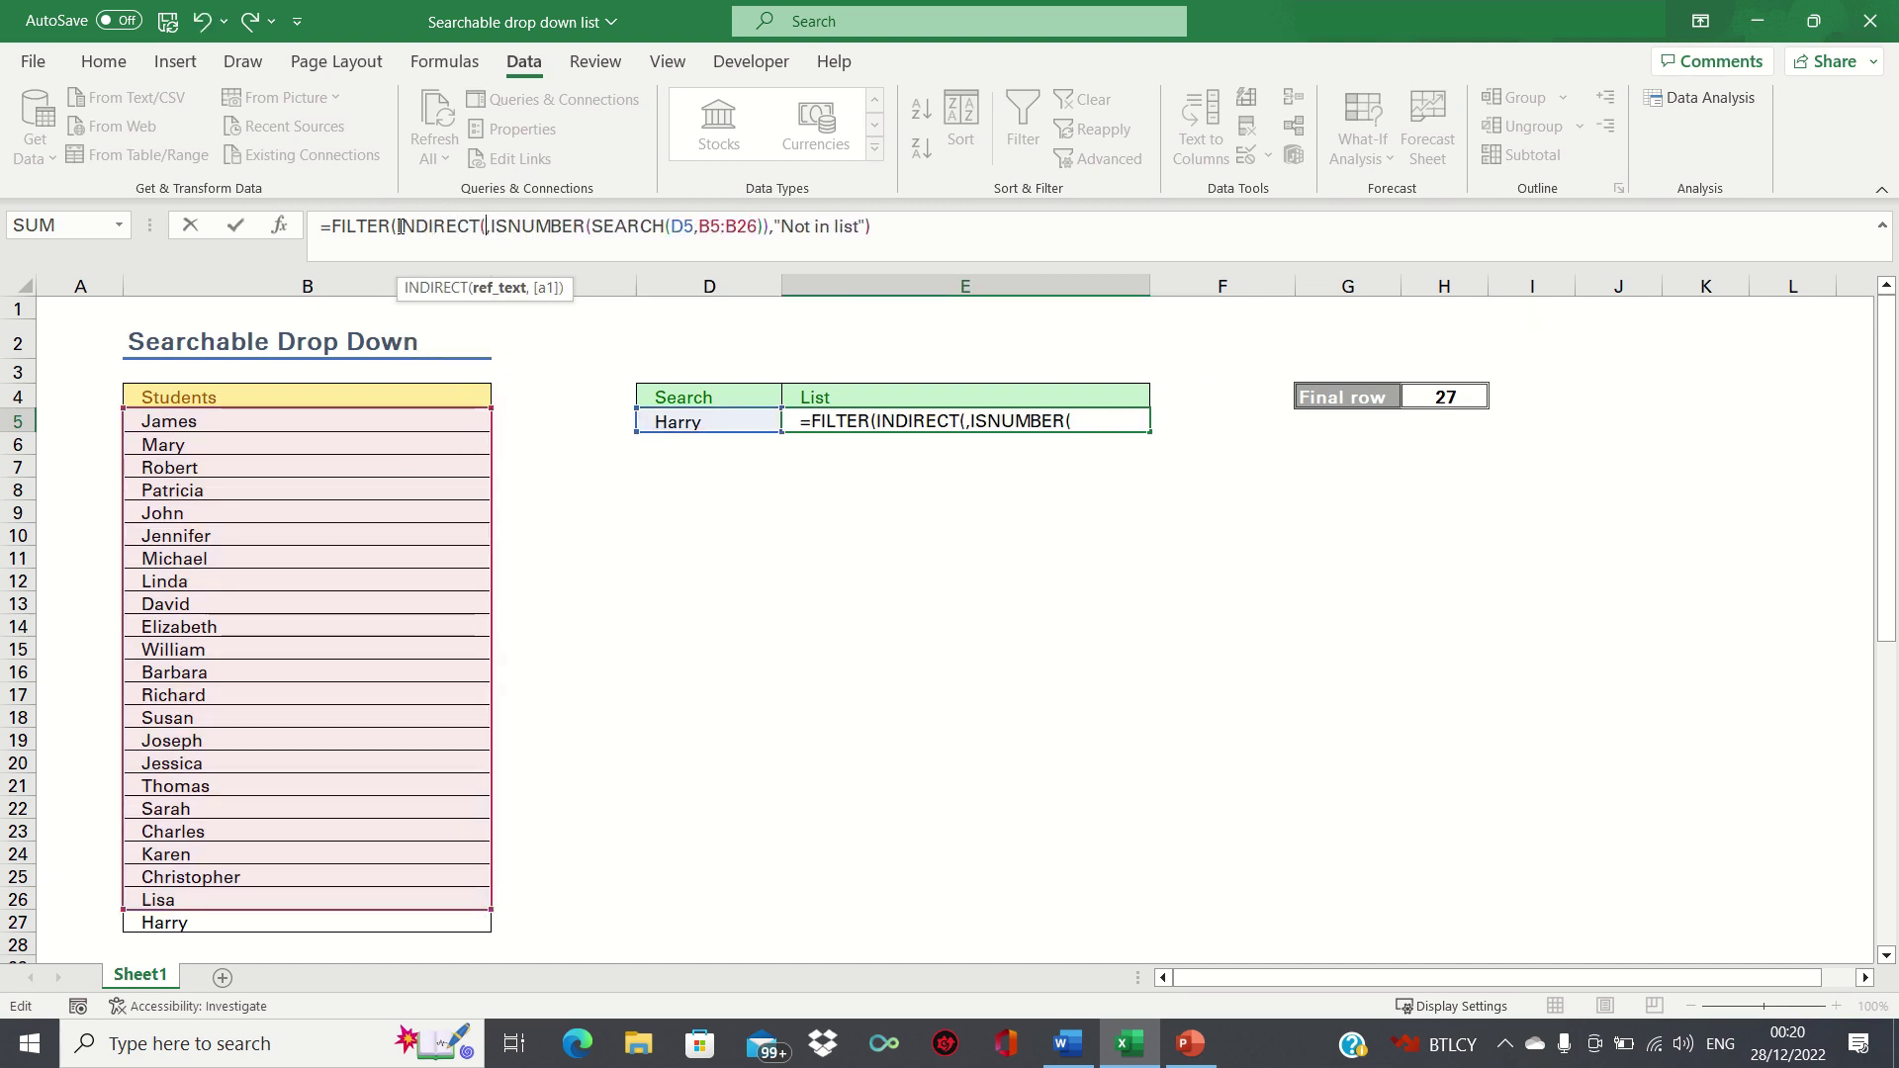
text("B5:)
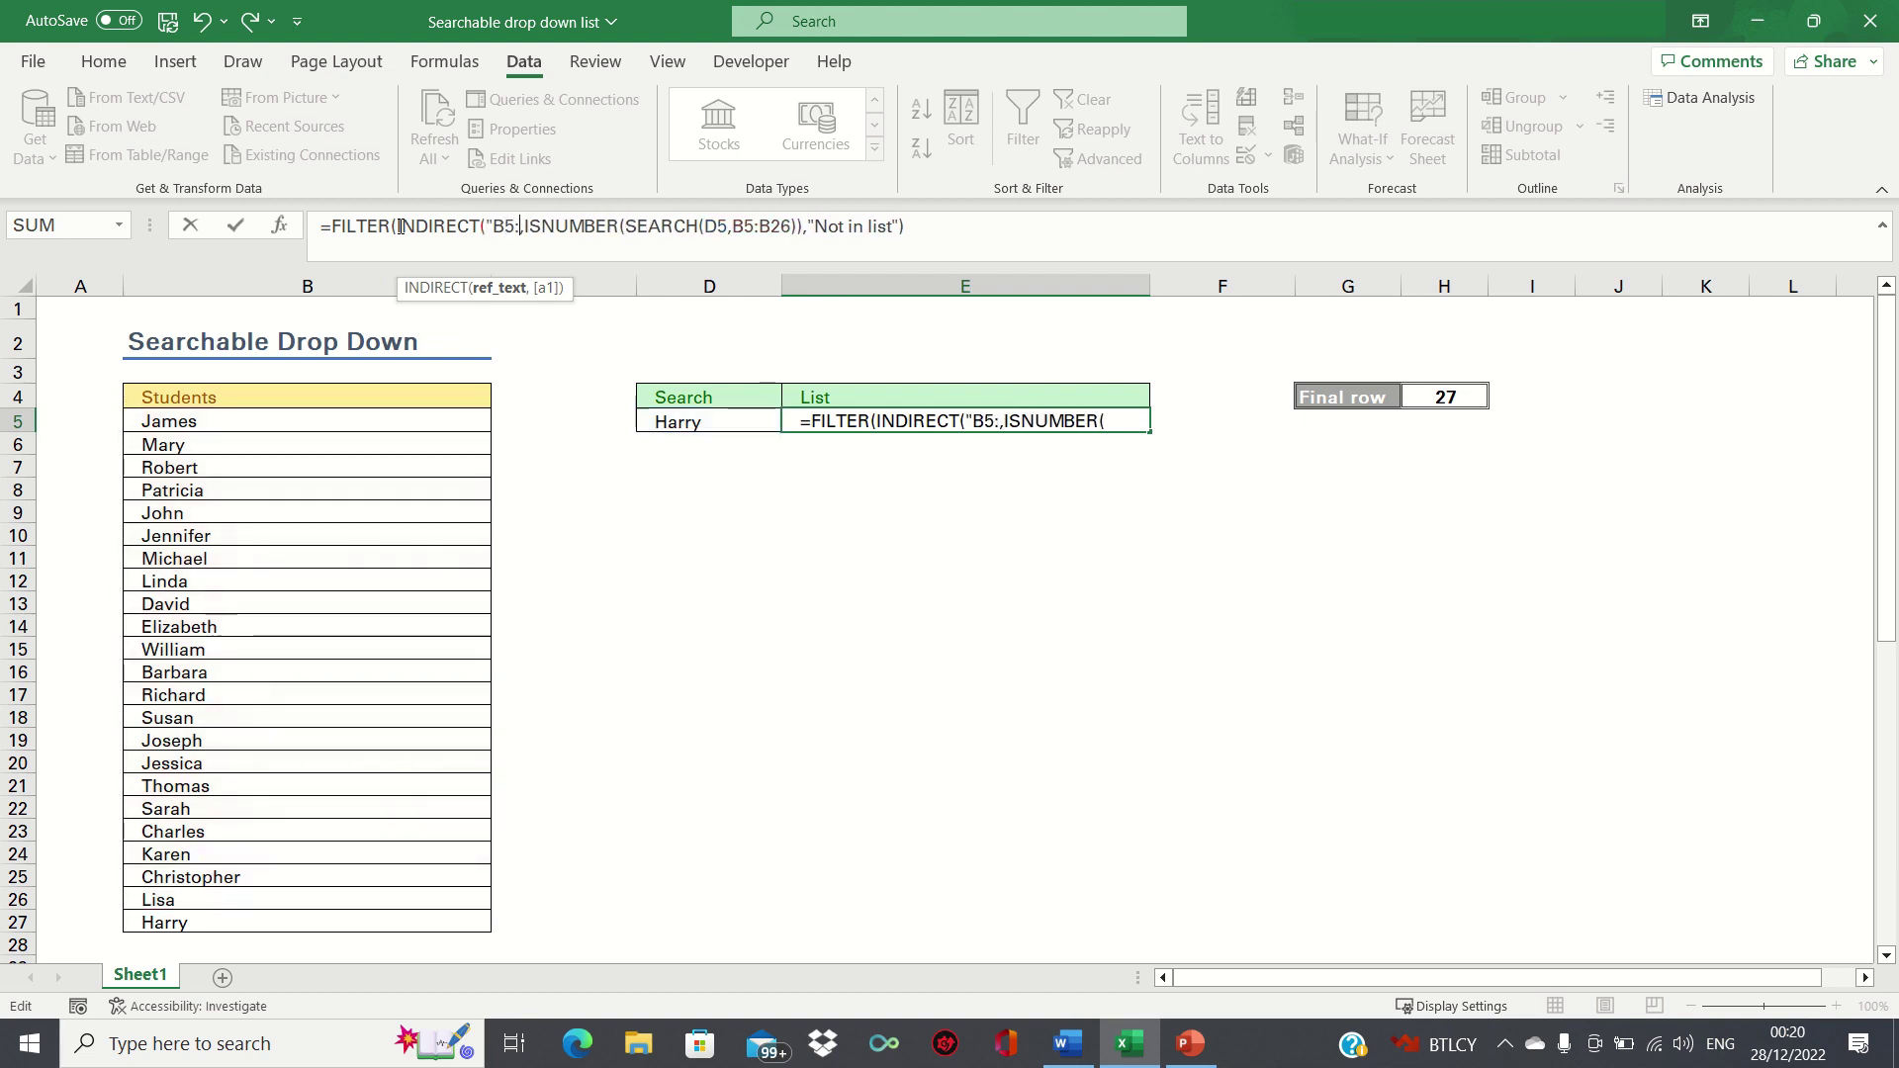
text(B")
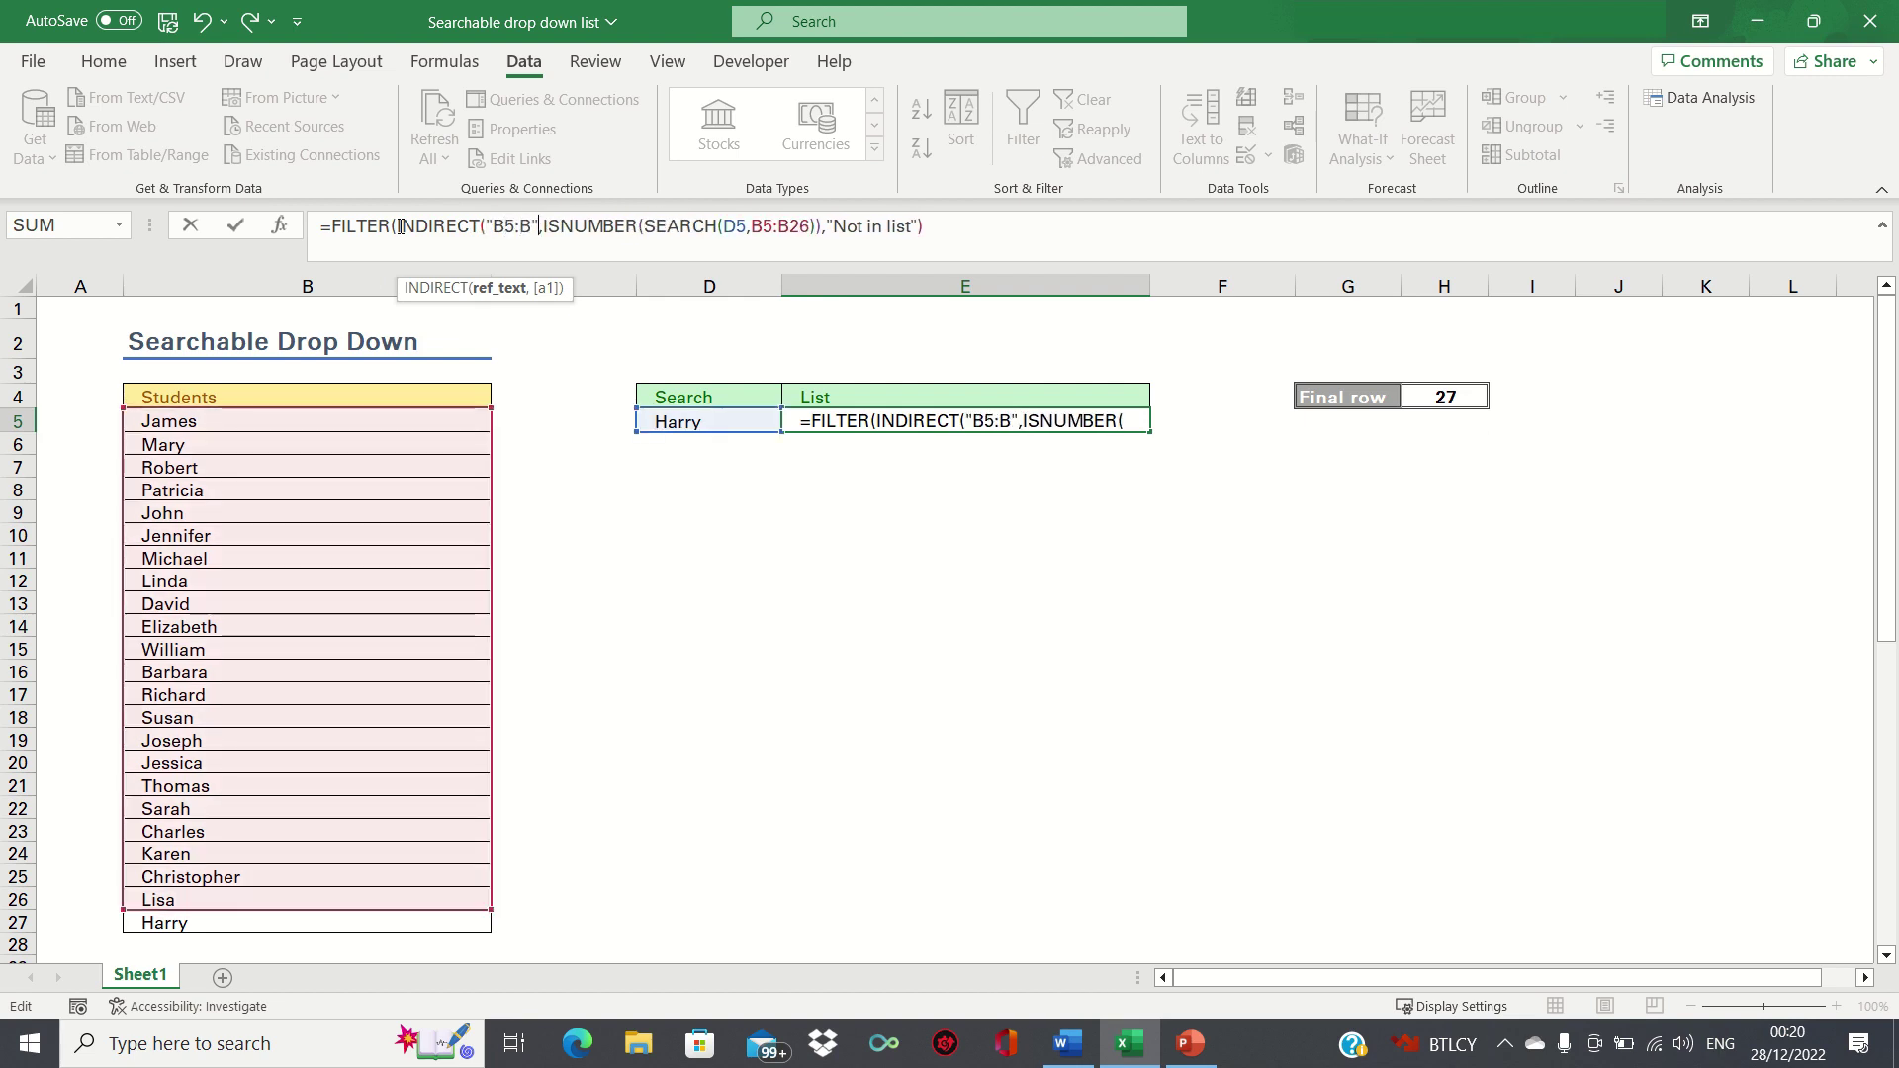
text(&)
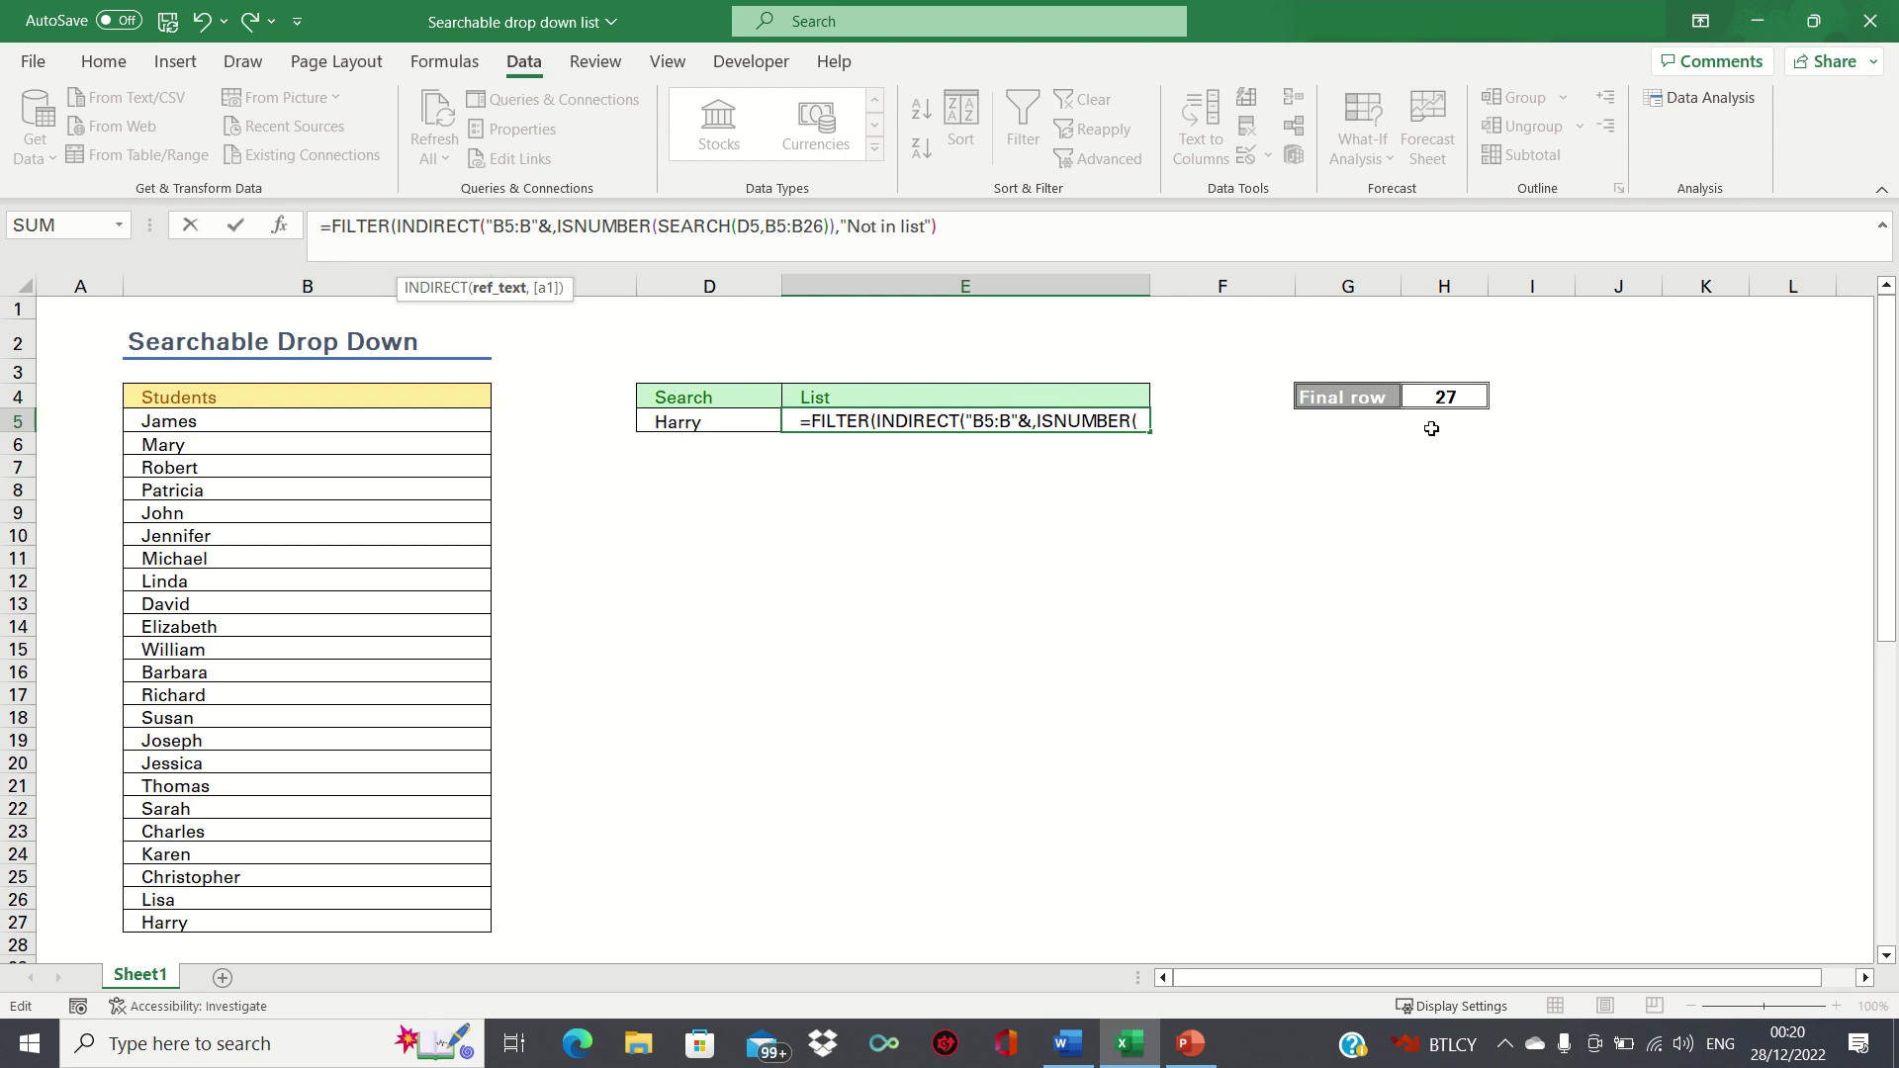
click(1441, 395)
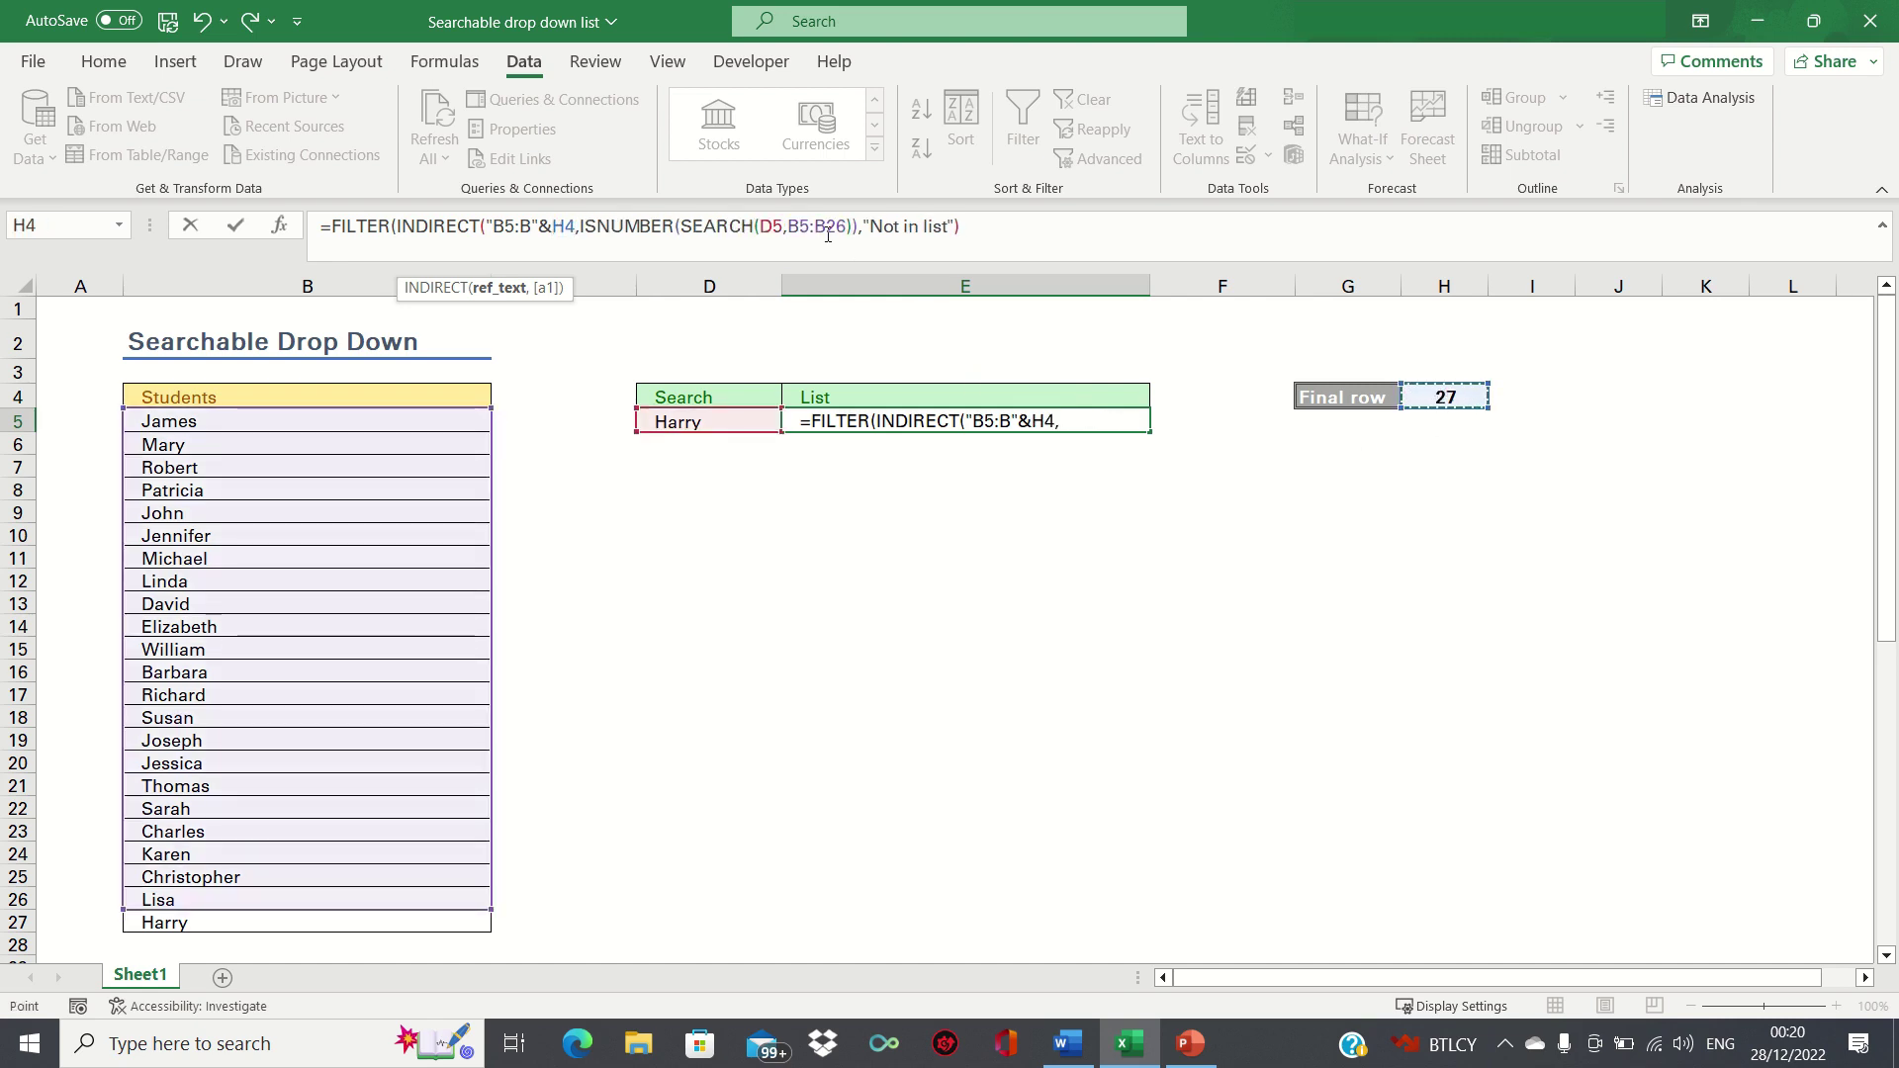
text())
drag(583, 226, 397, 226)
key(ctrl+c)
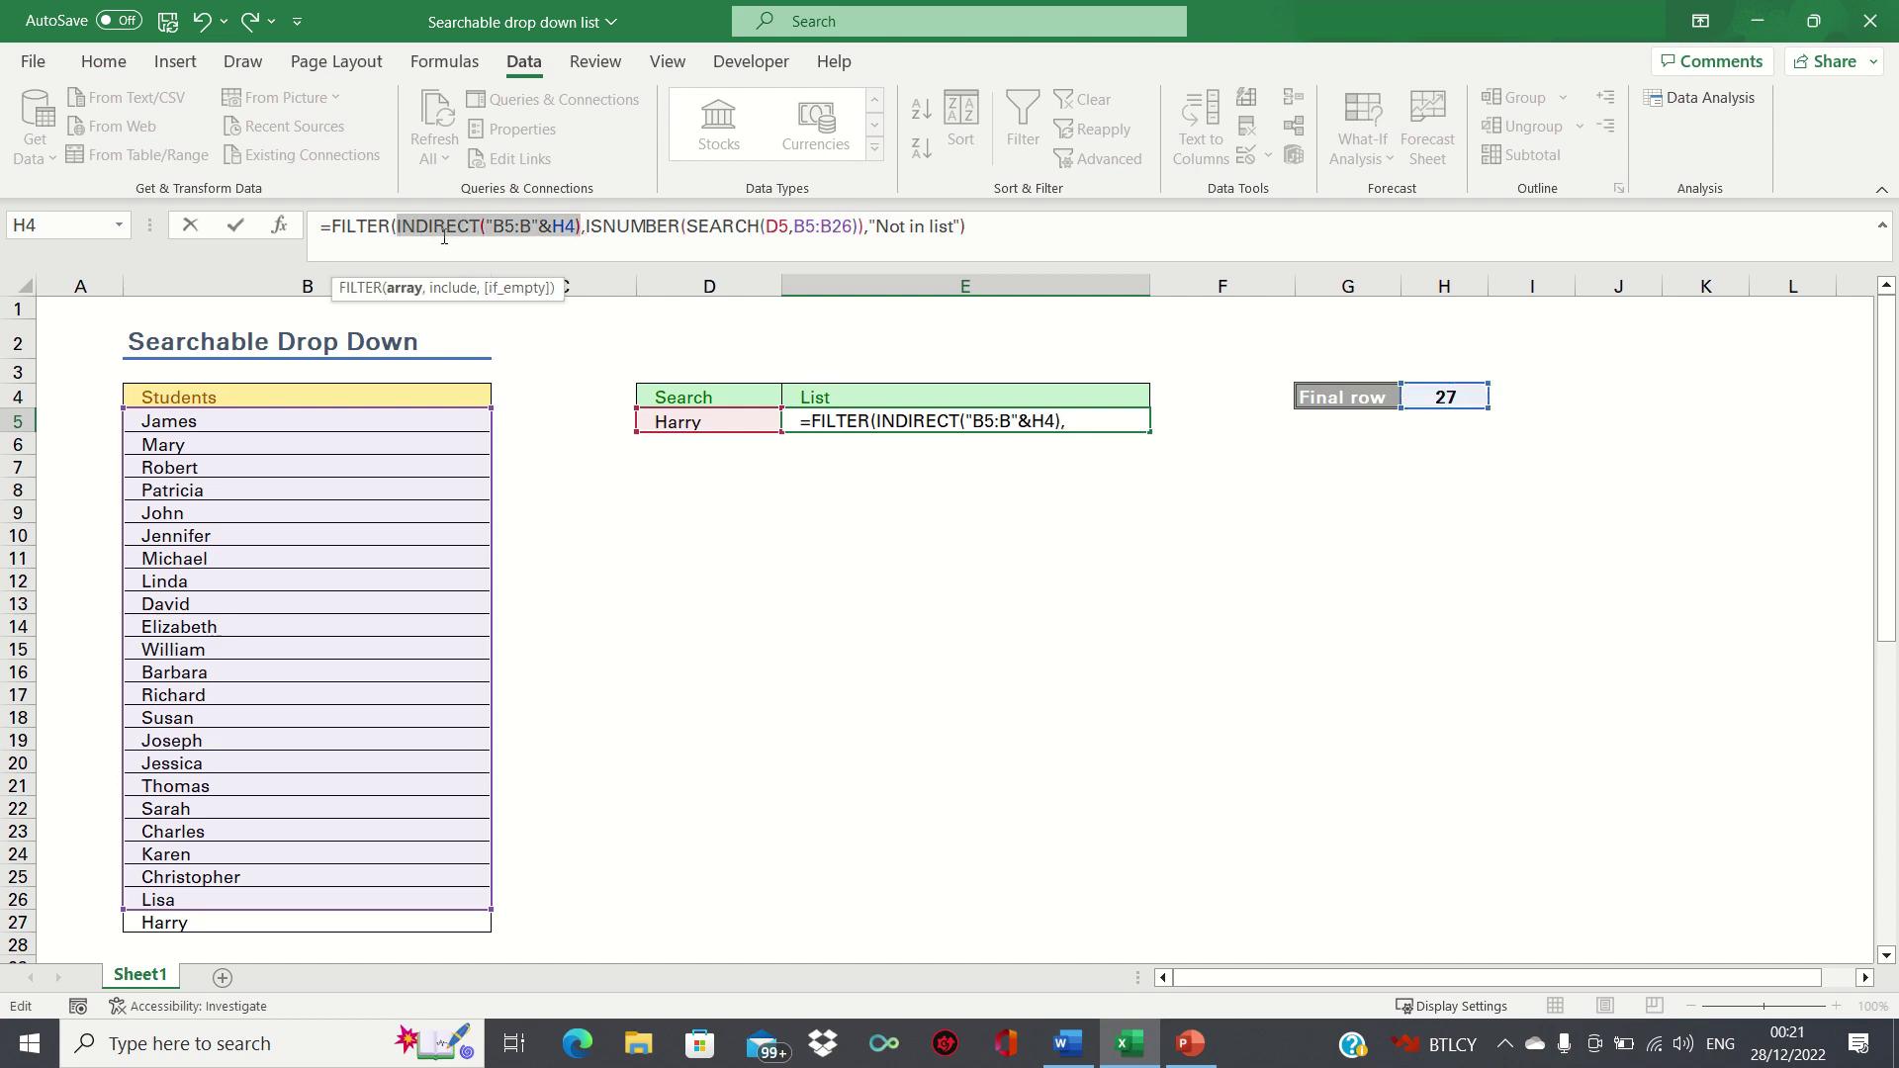
- Paste the same INDIRECT range over B5:B26 inside SEARCH and enter the formula
drag(792, 226, 849, 230)
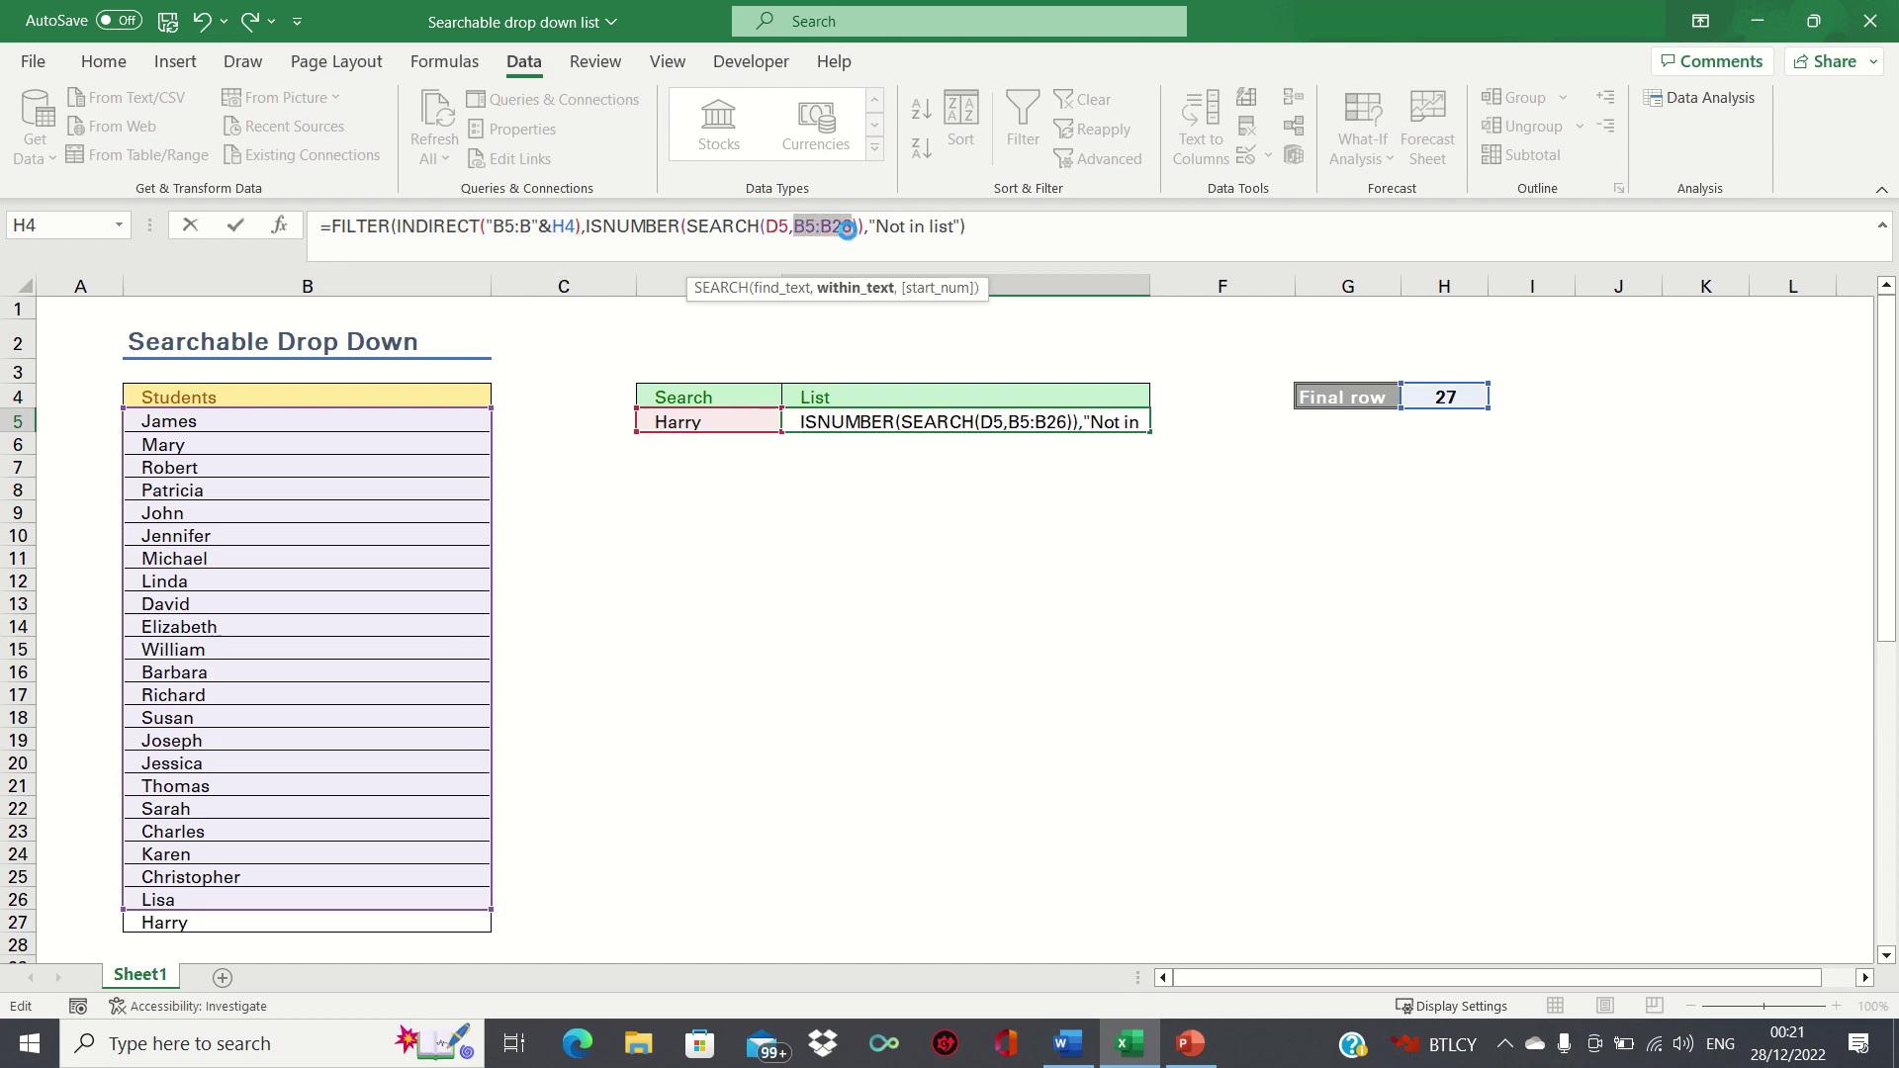
key(ctrl+v)
key(Return)
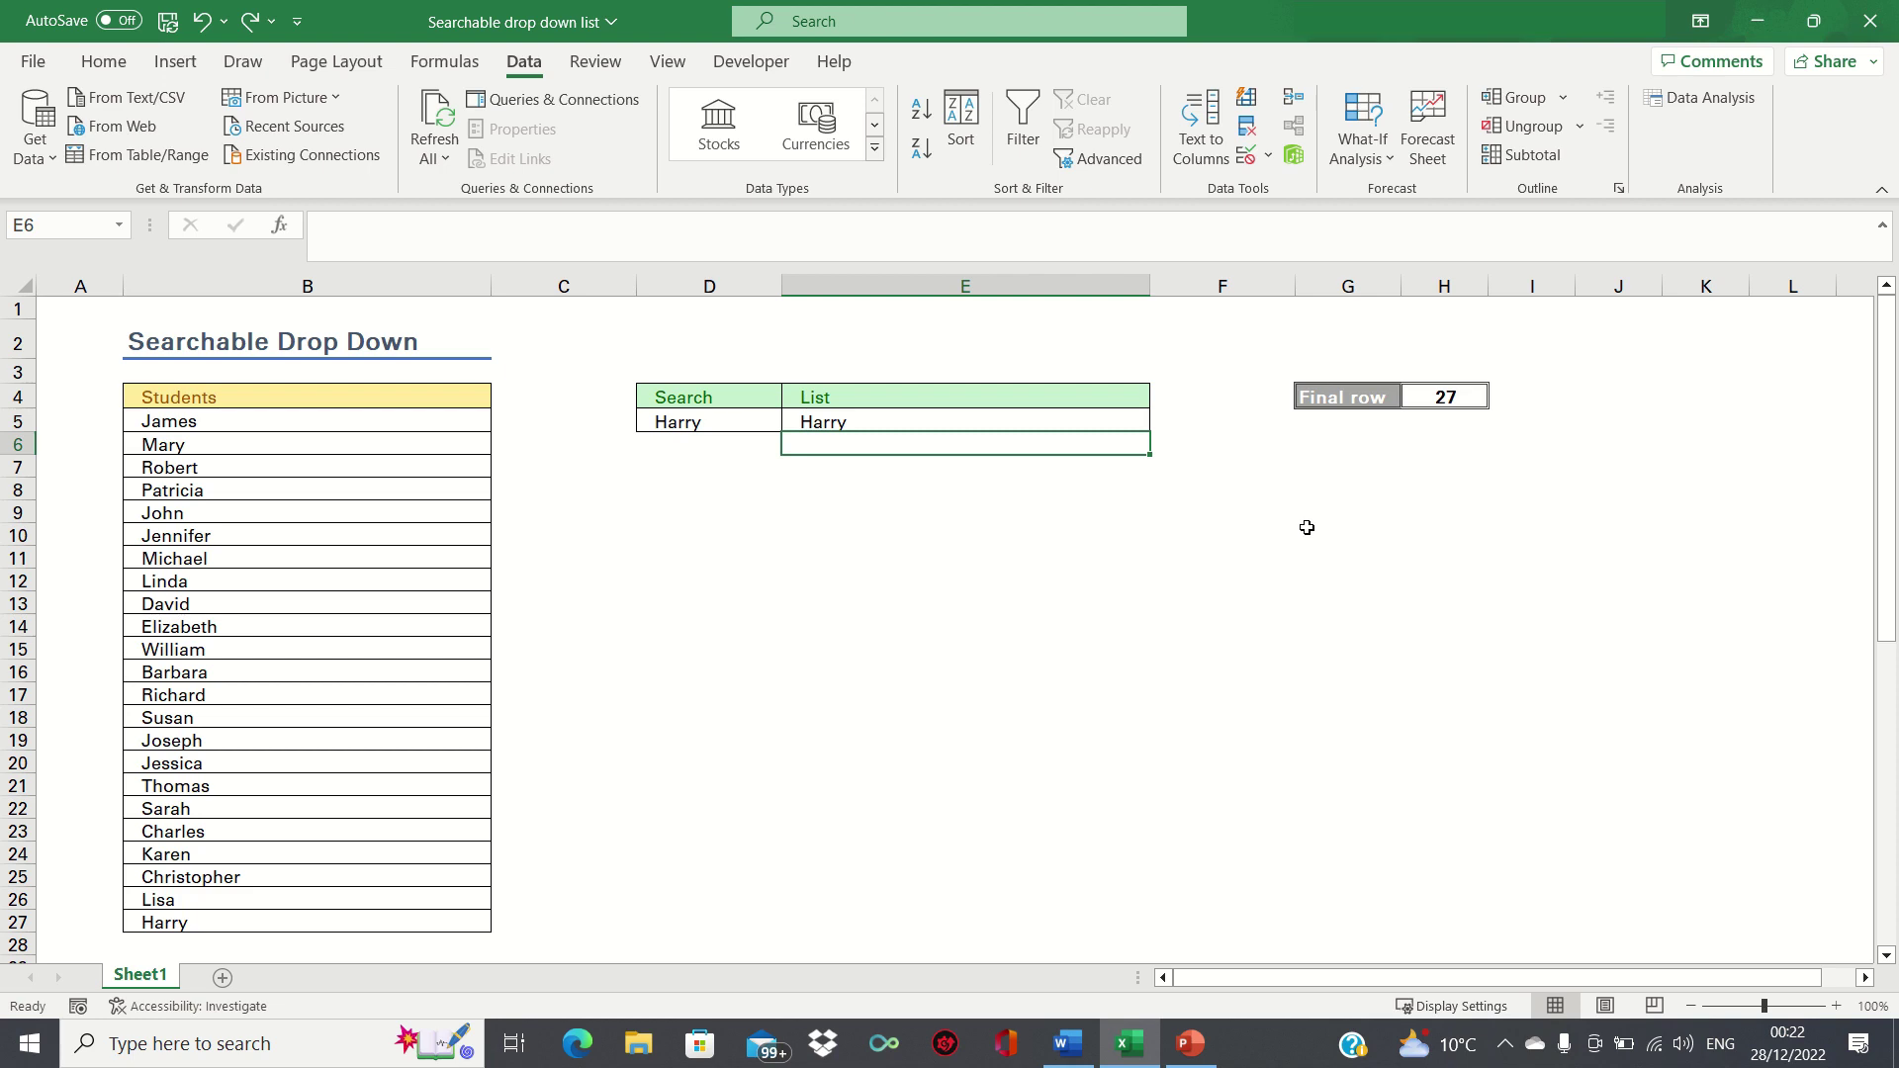
- Type 'C' in D5 and check the six names spilled in E5:E10
key(Up)
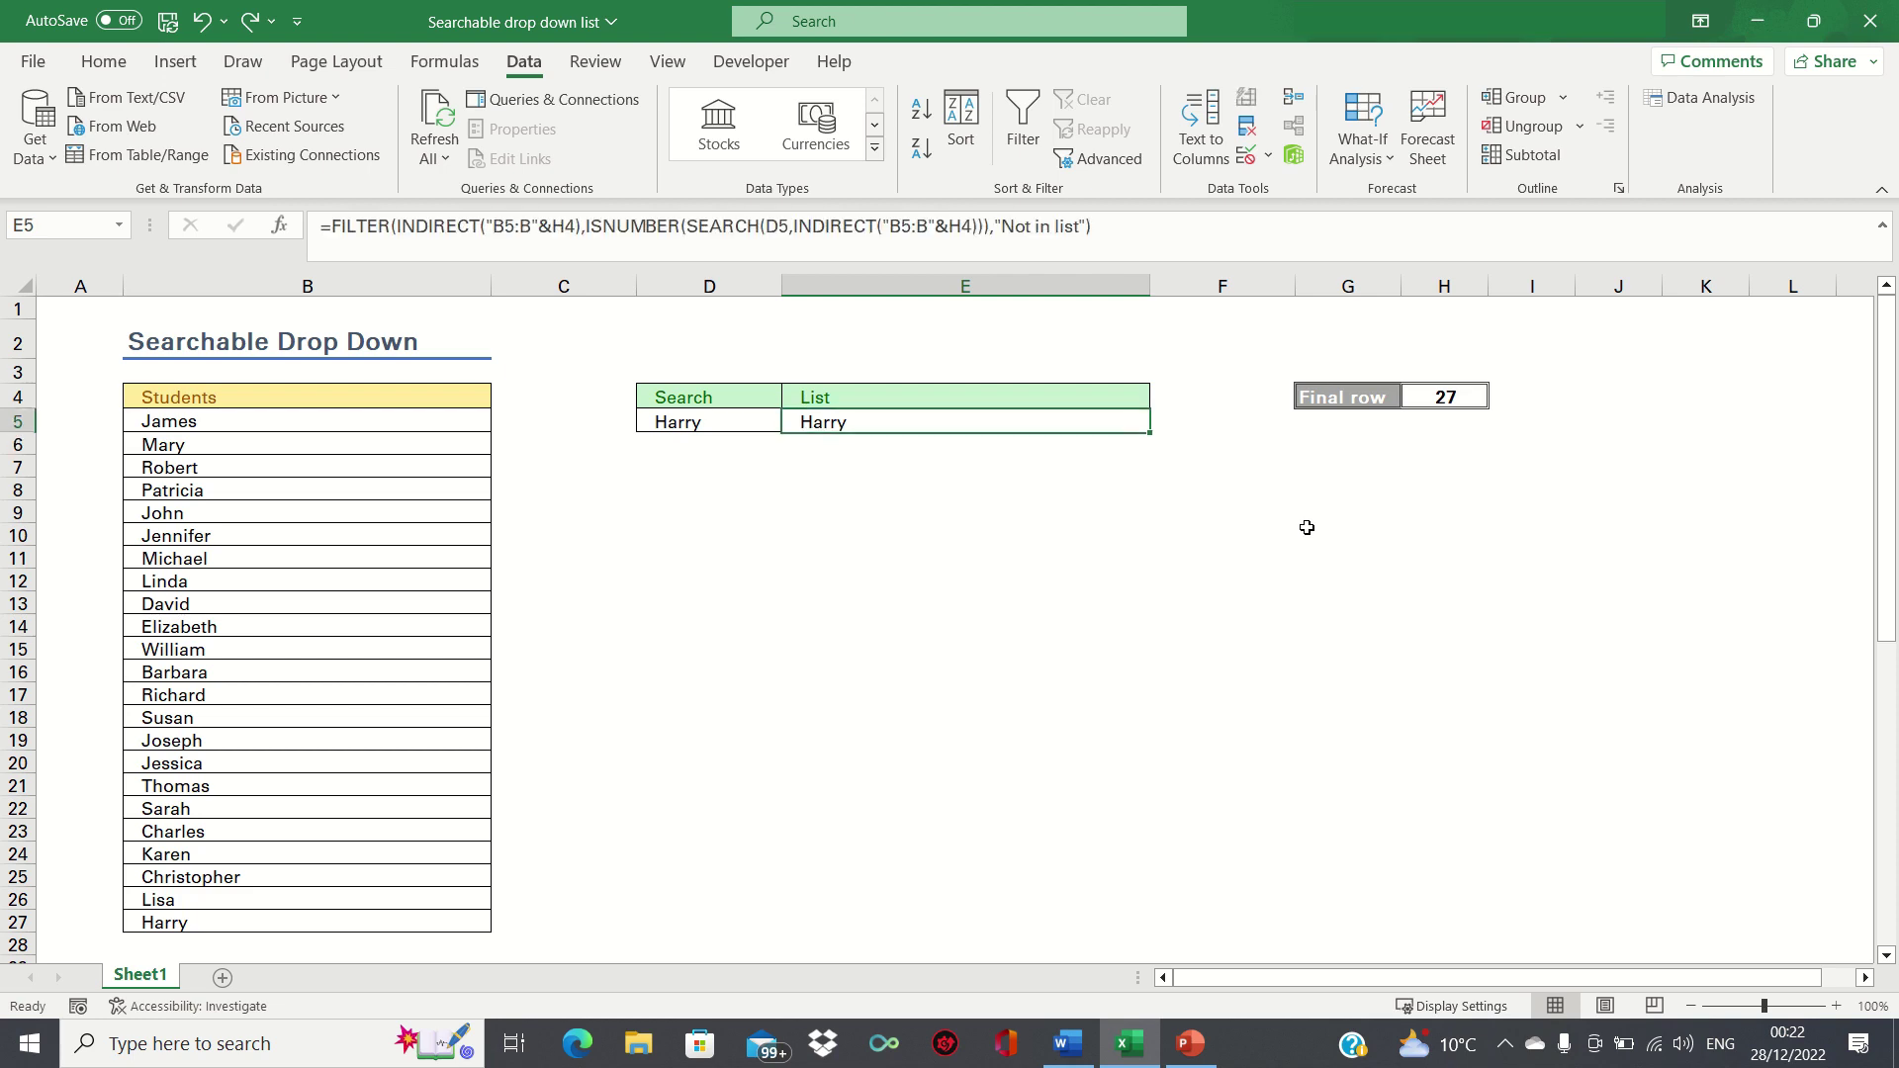
key(Left)
text(C)
key(Tab)
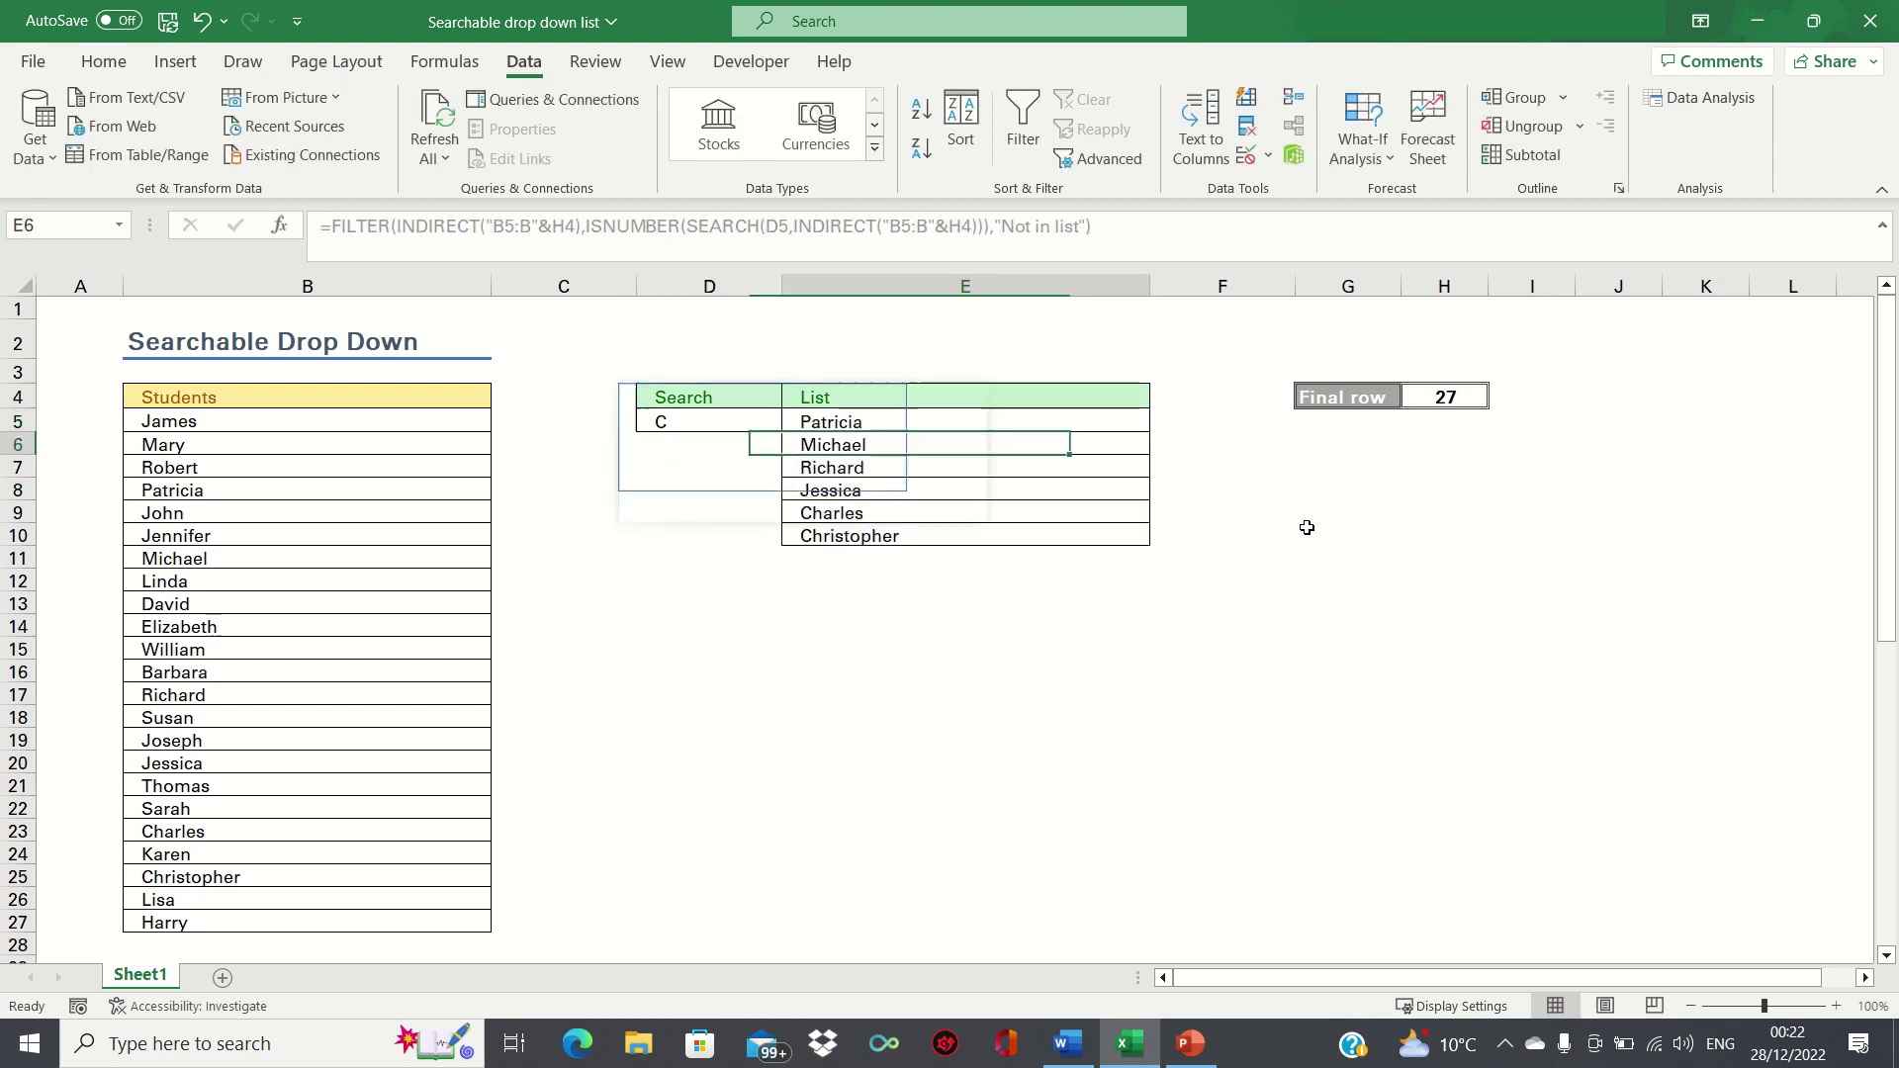
key(ctrl+shift+Down)
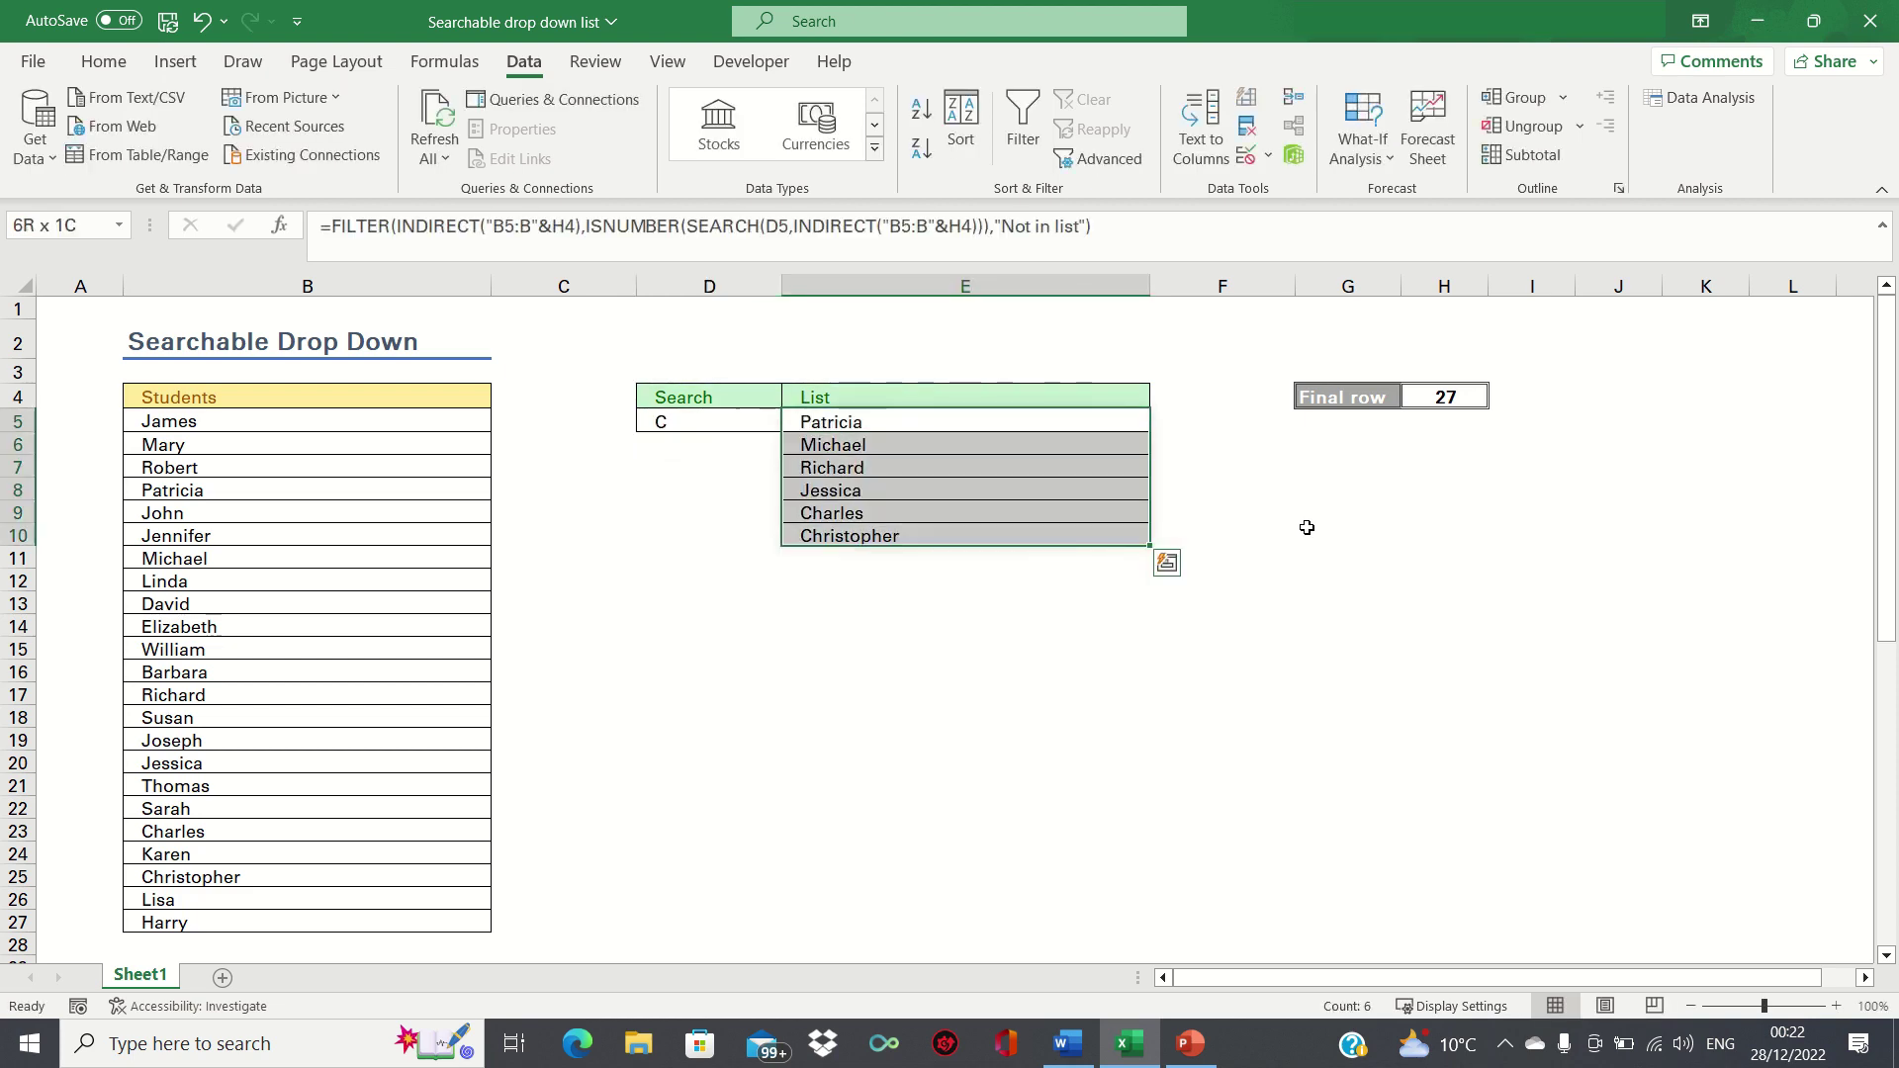
key(Up)
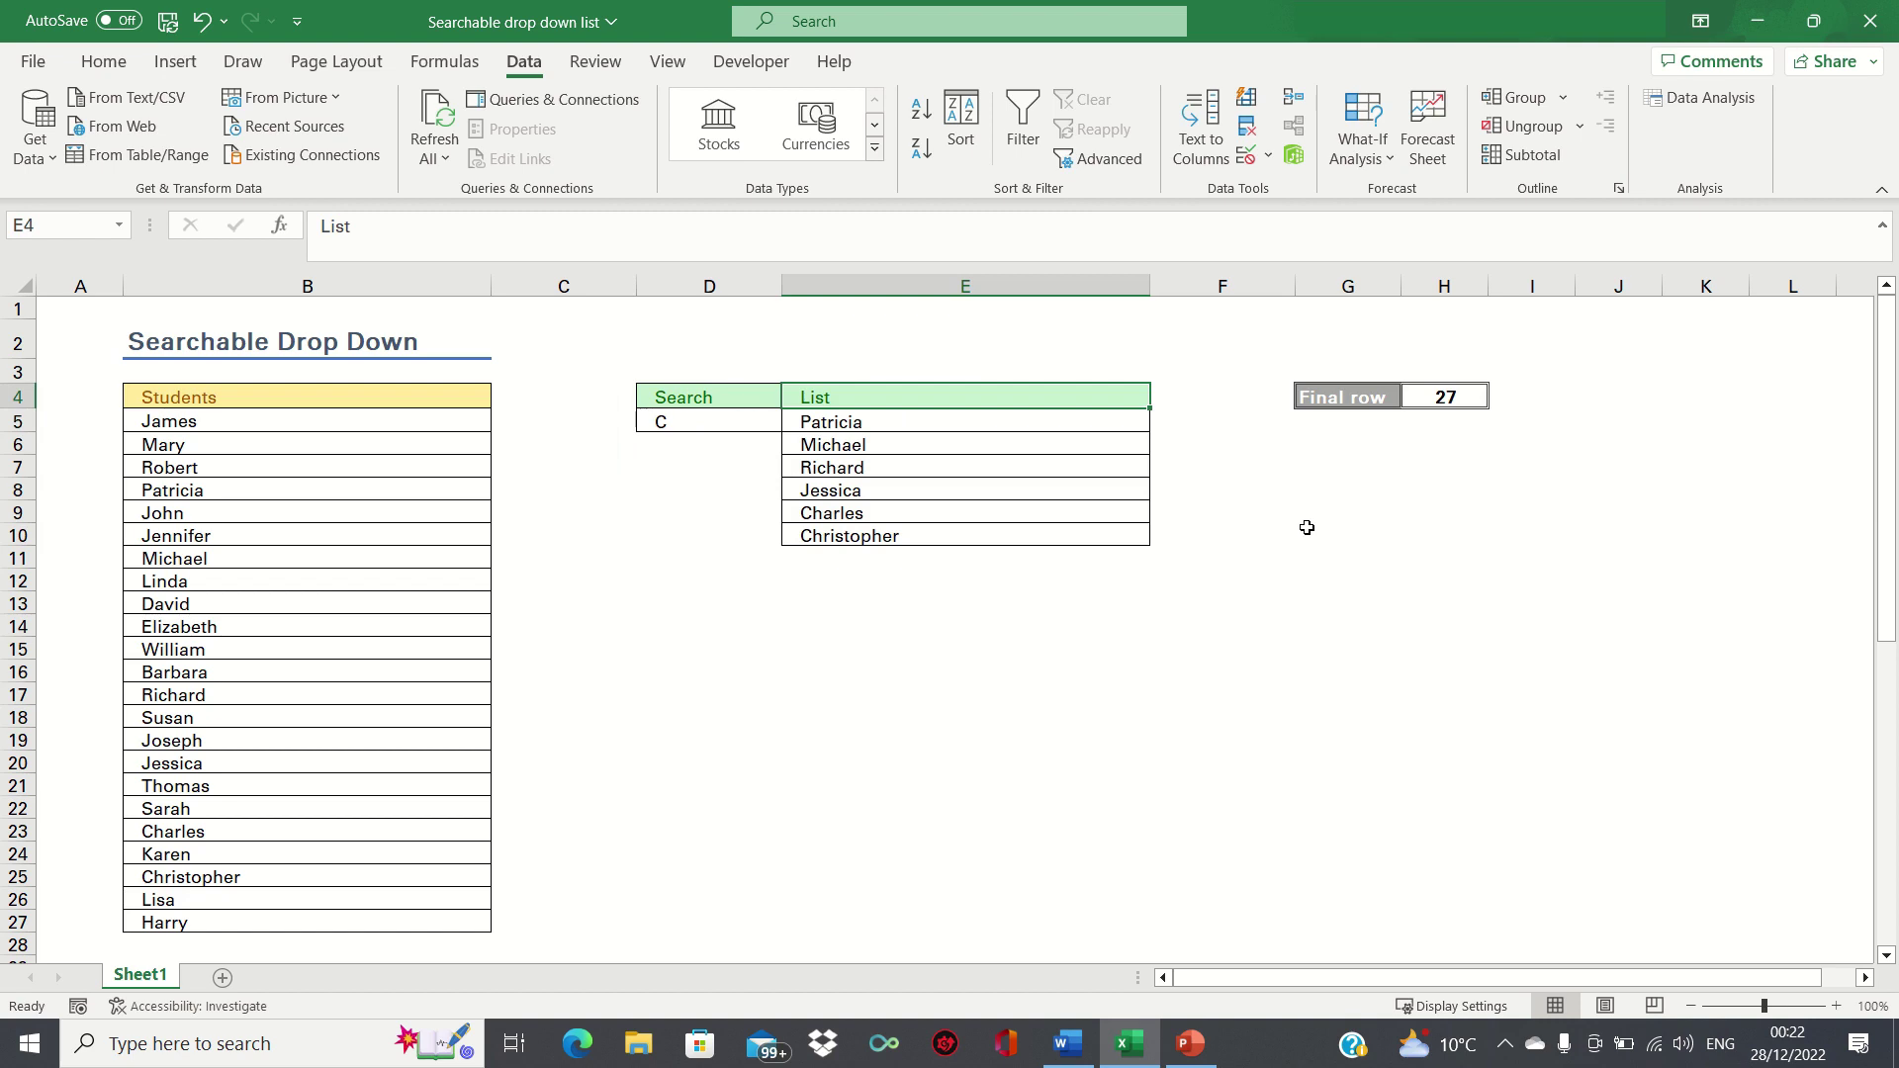
key(Down)
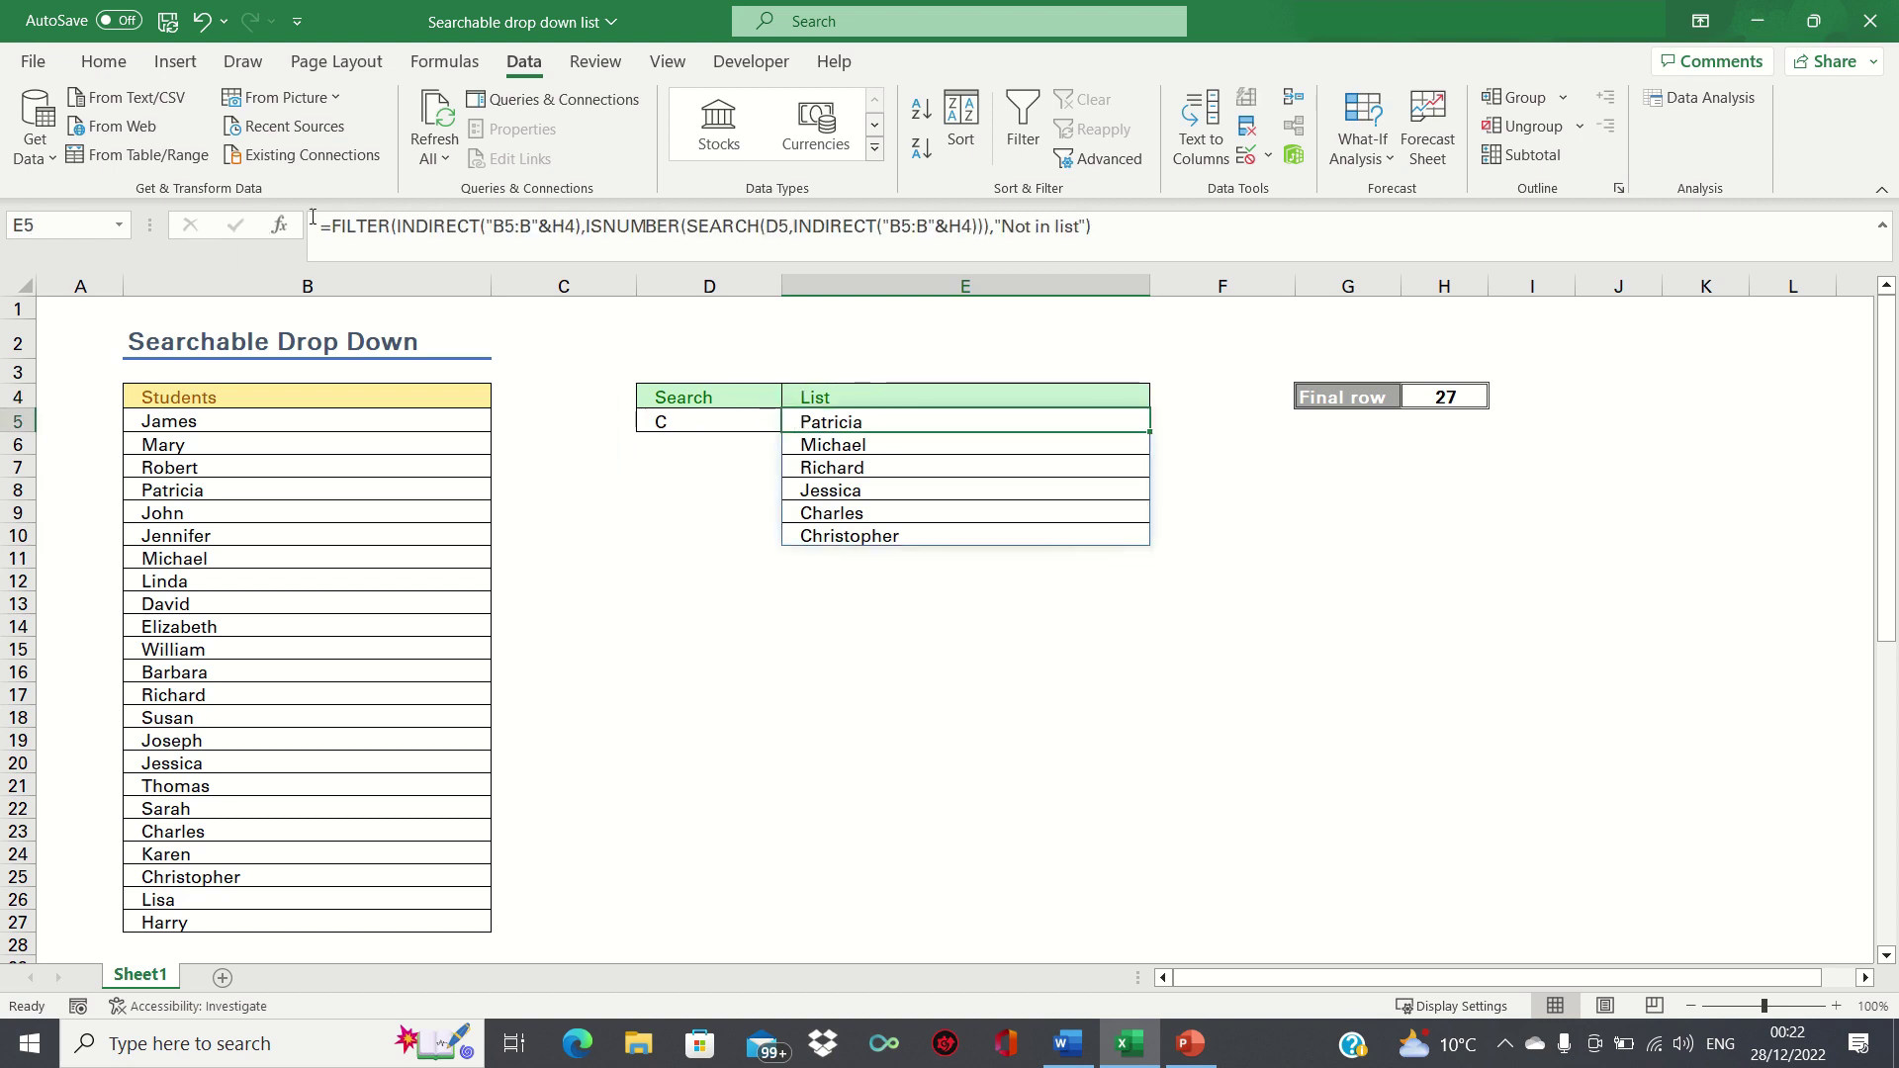
- Wrap E5's FILTER formula in SORT so the matching names spill alphabetically
click(333, 227)
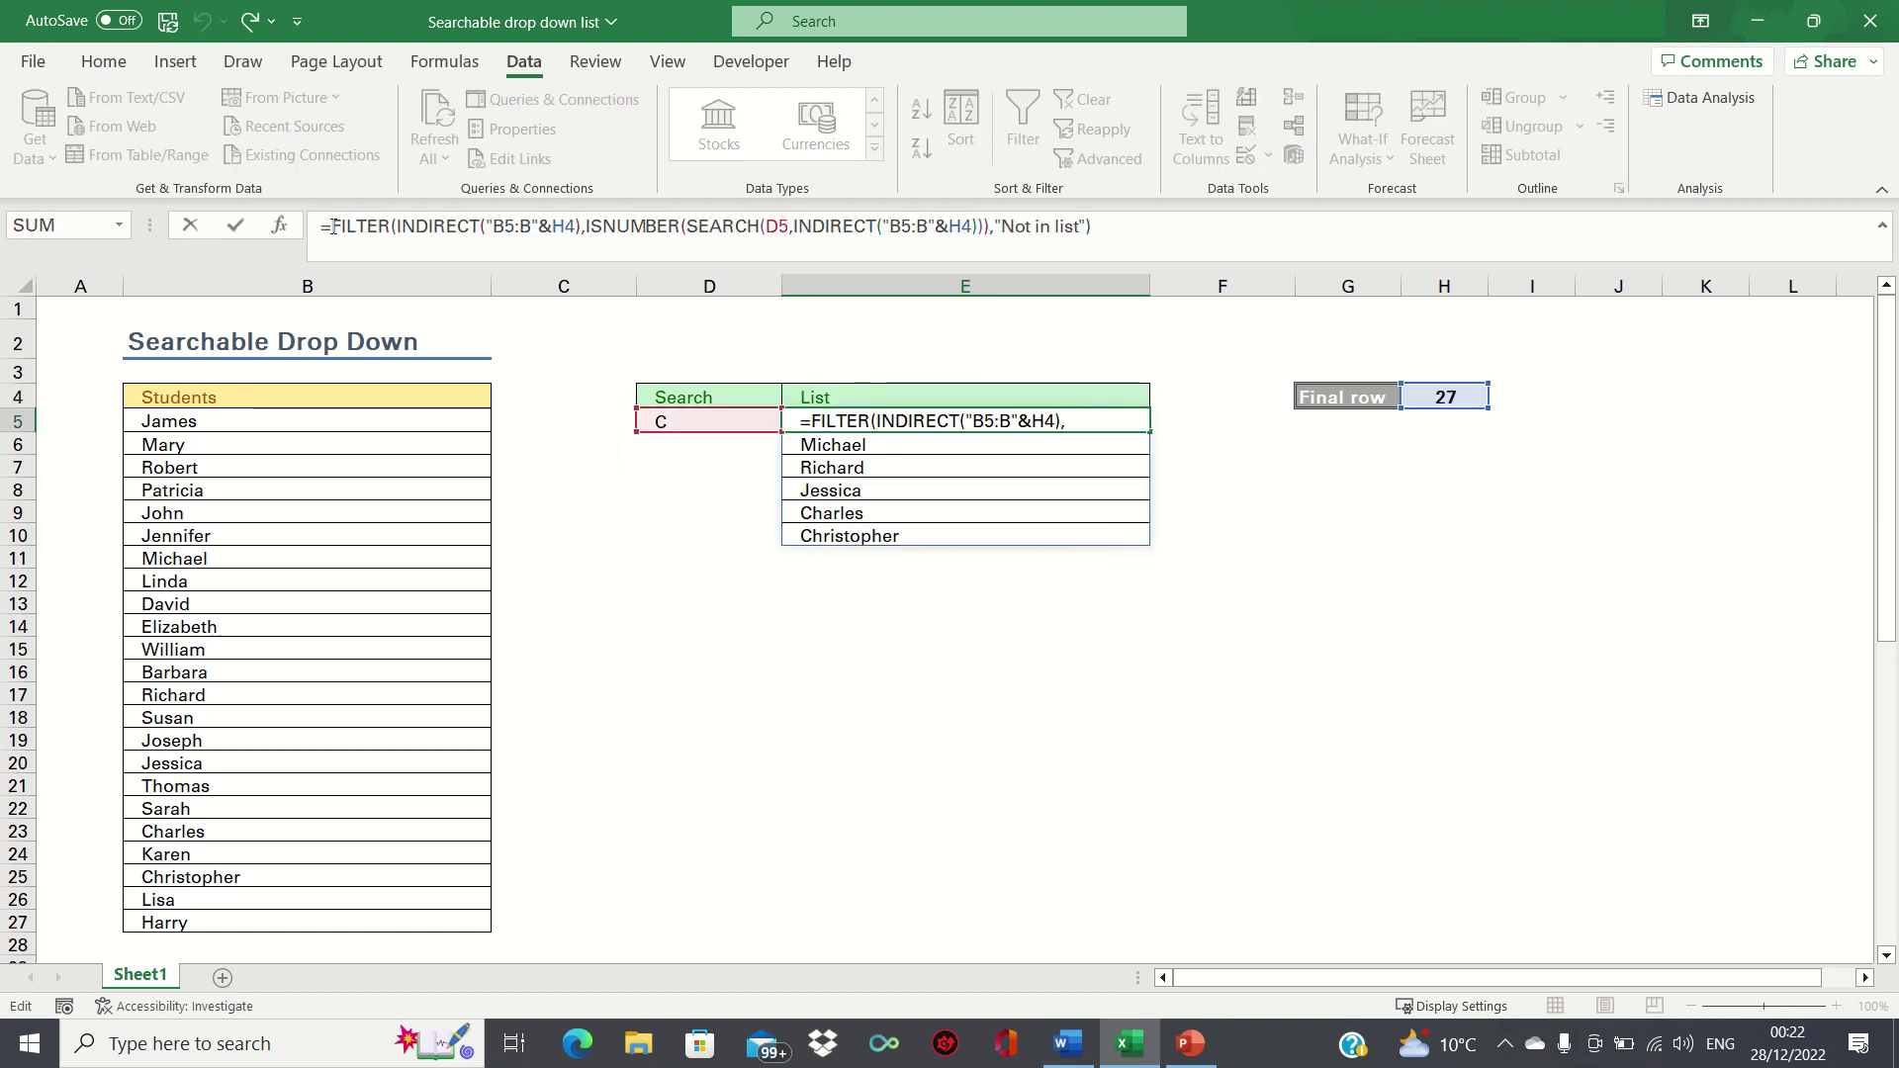
text(SORT()
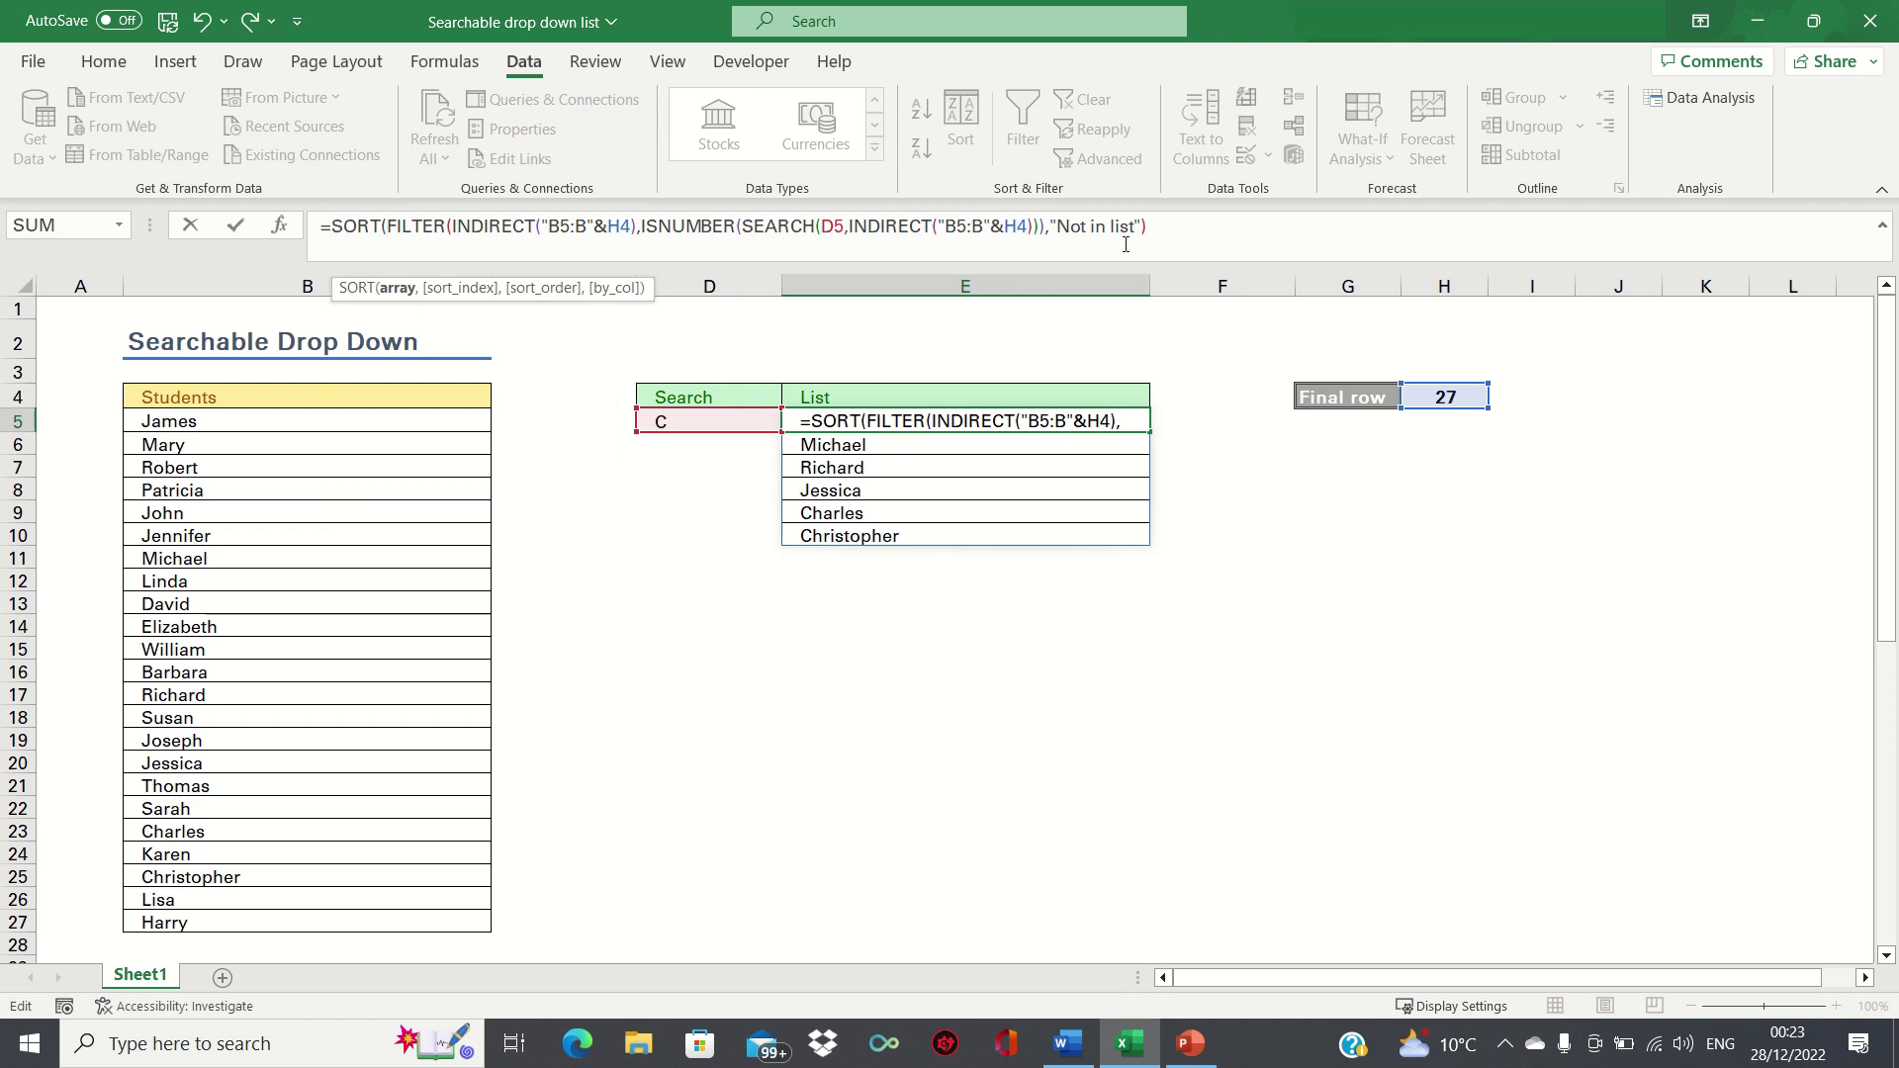
click(1166, 240)
text())
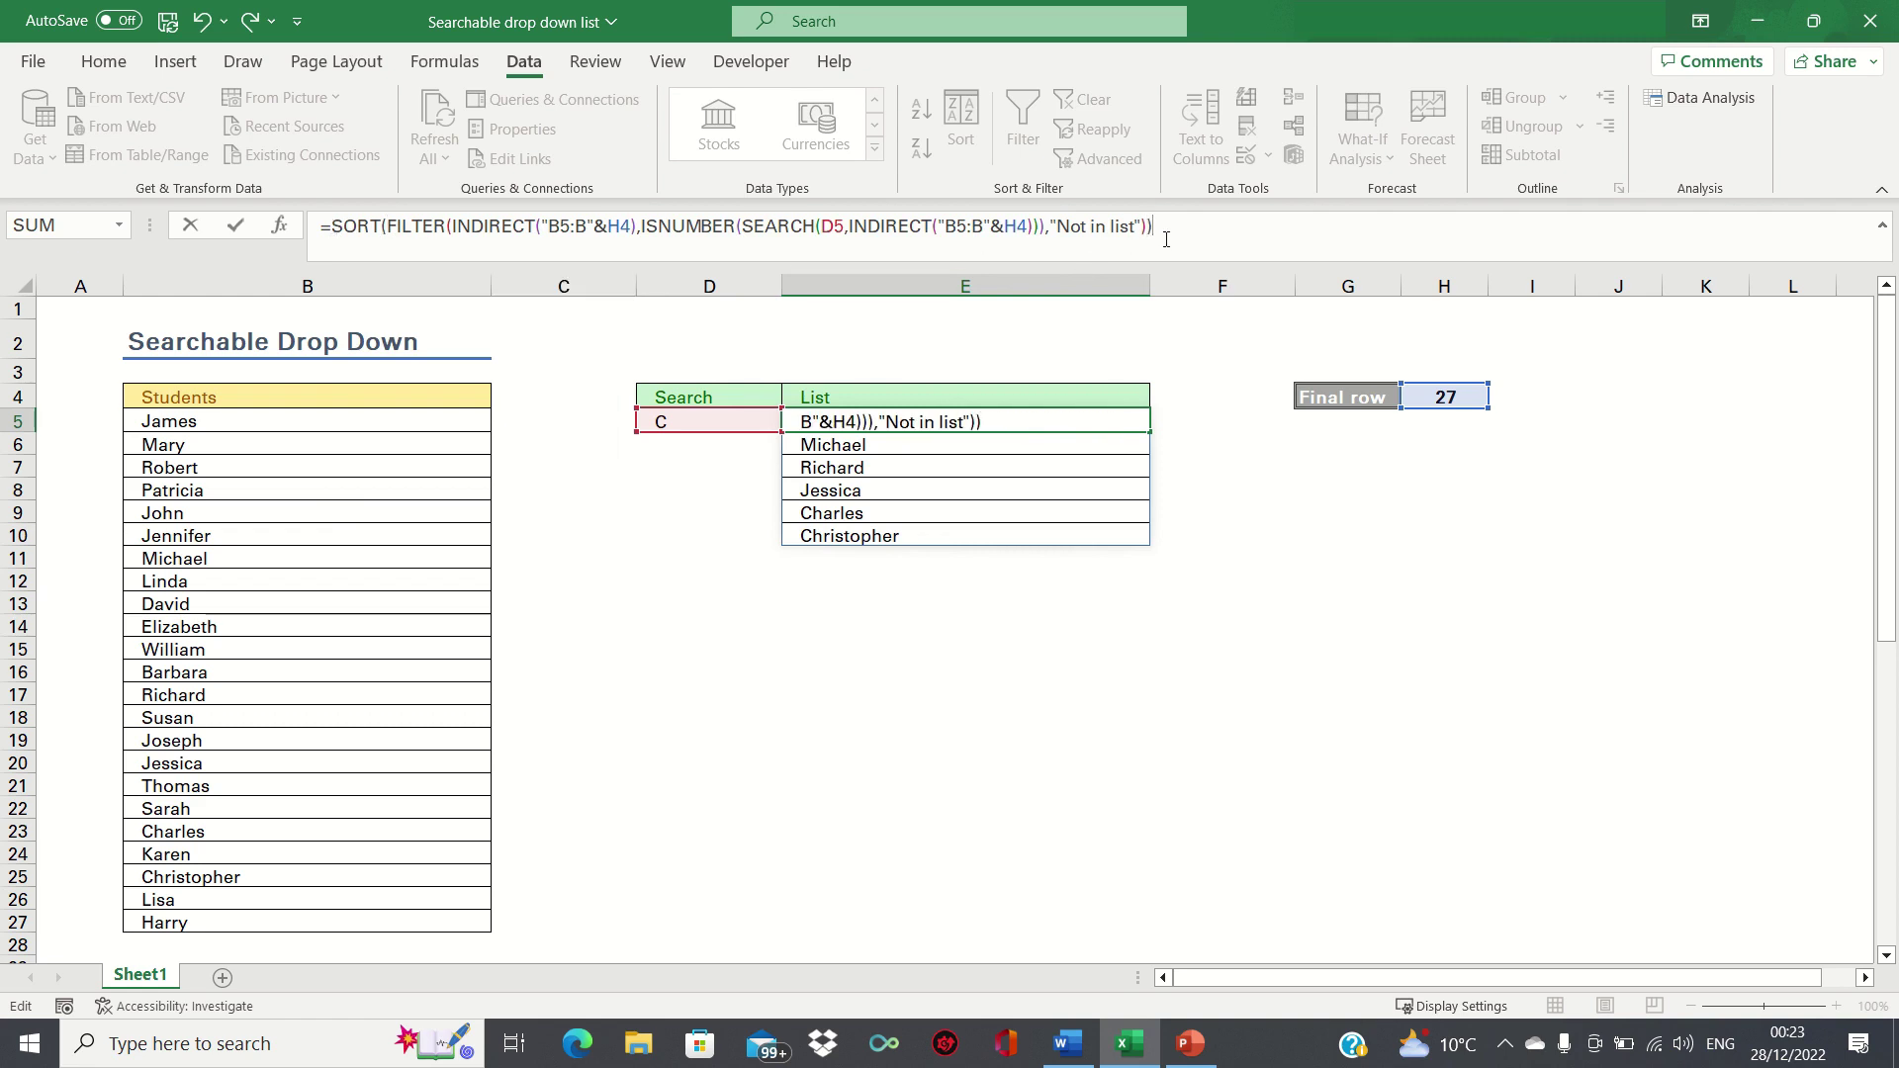
key(Return)
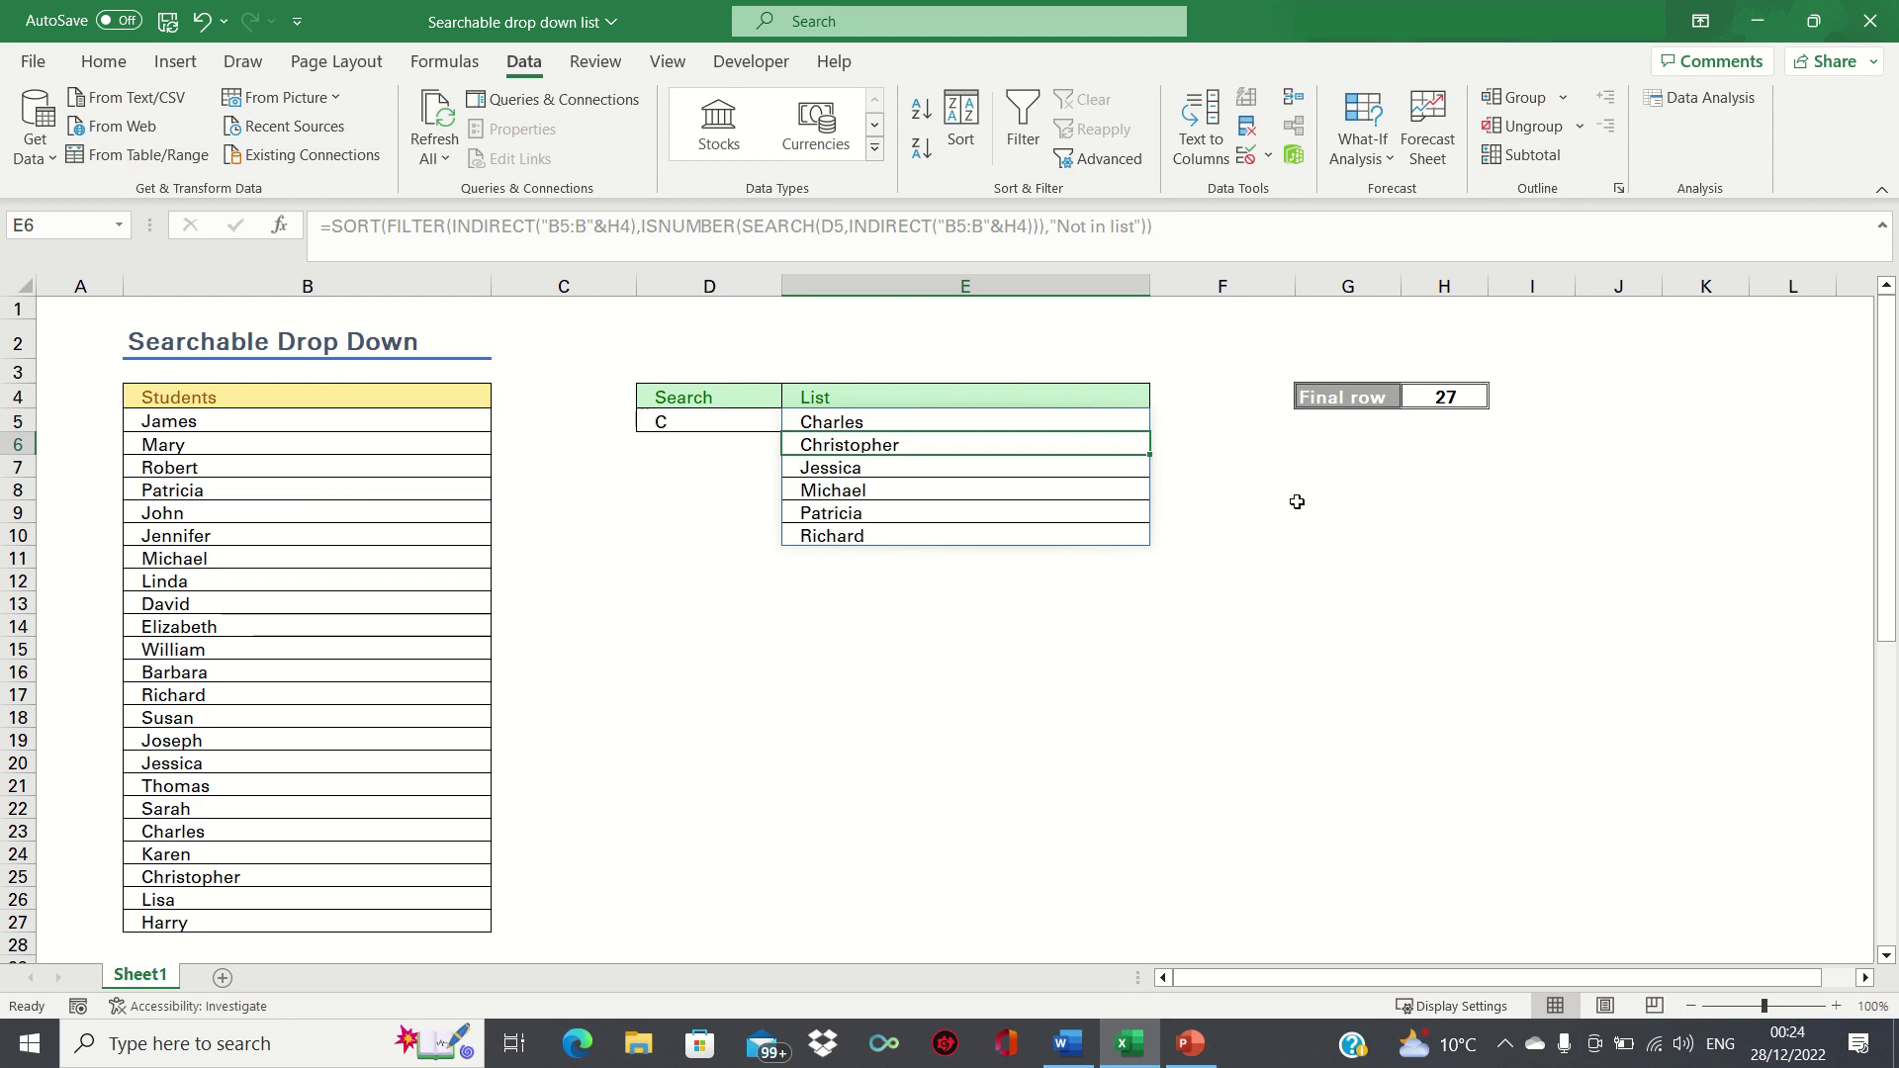
- Check the sorted spill range E5:E10, then move to the search cell D5
key(Up)
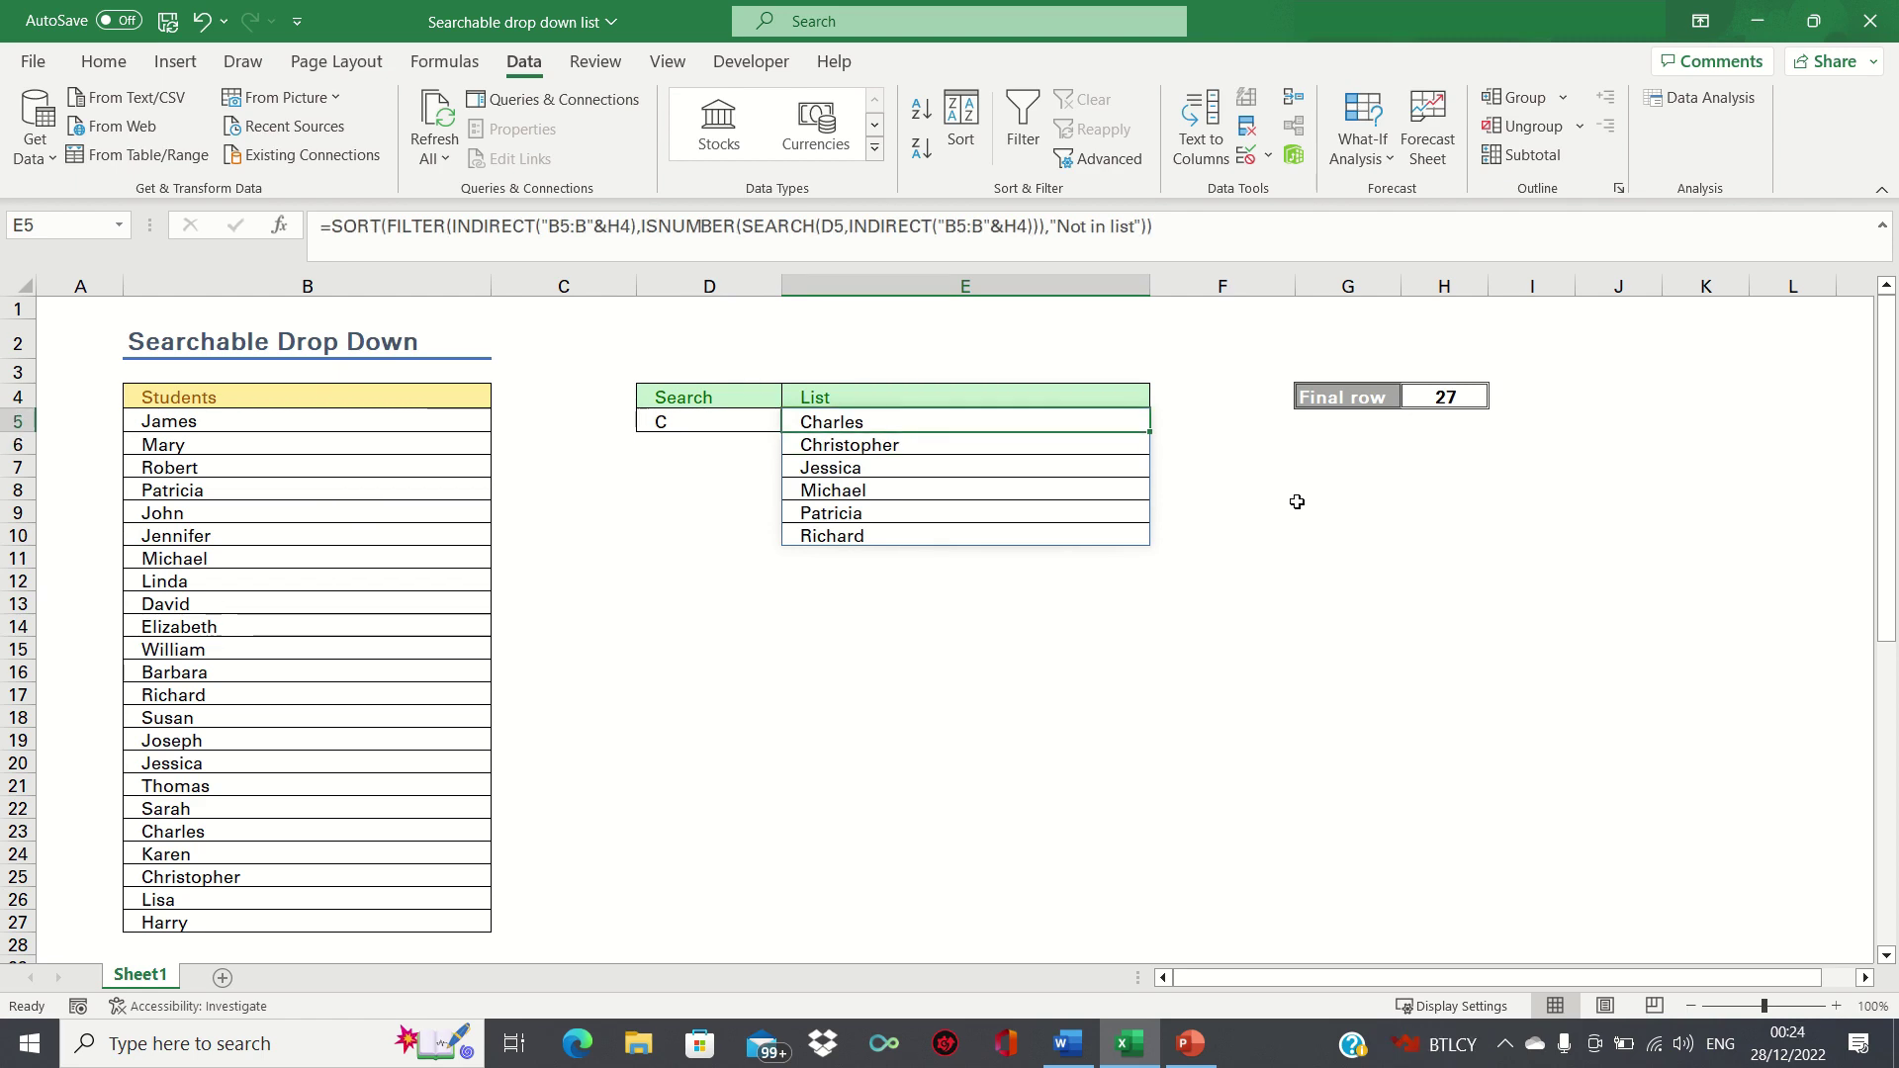
key(ctrl+shift+Down)
key(shift+BackSpace)
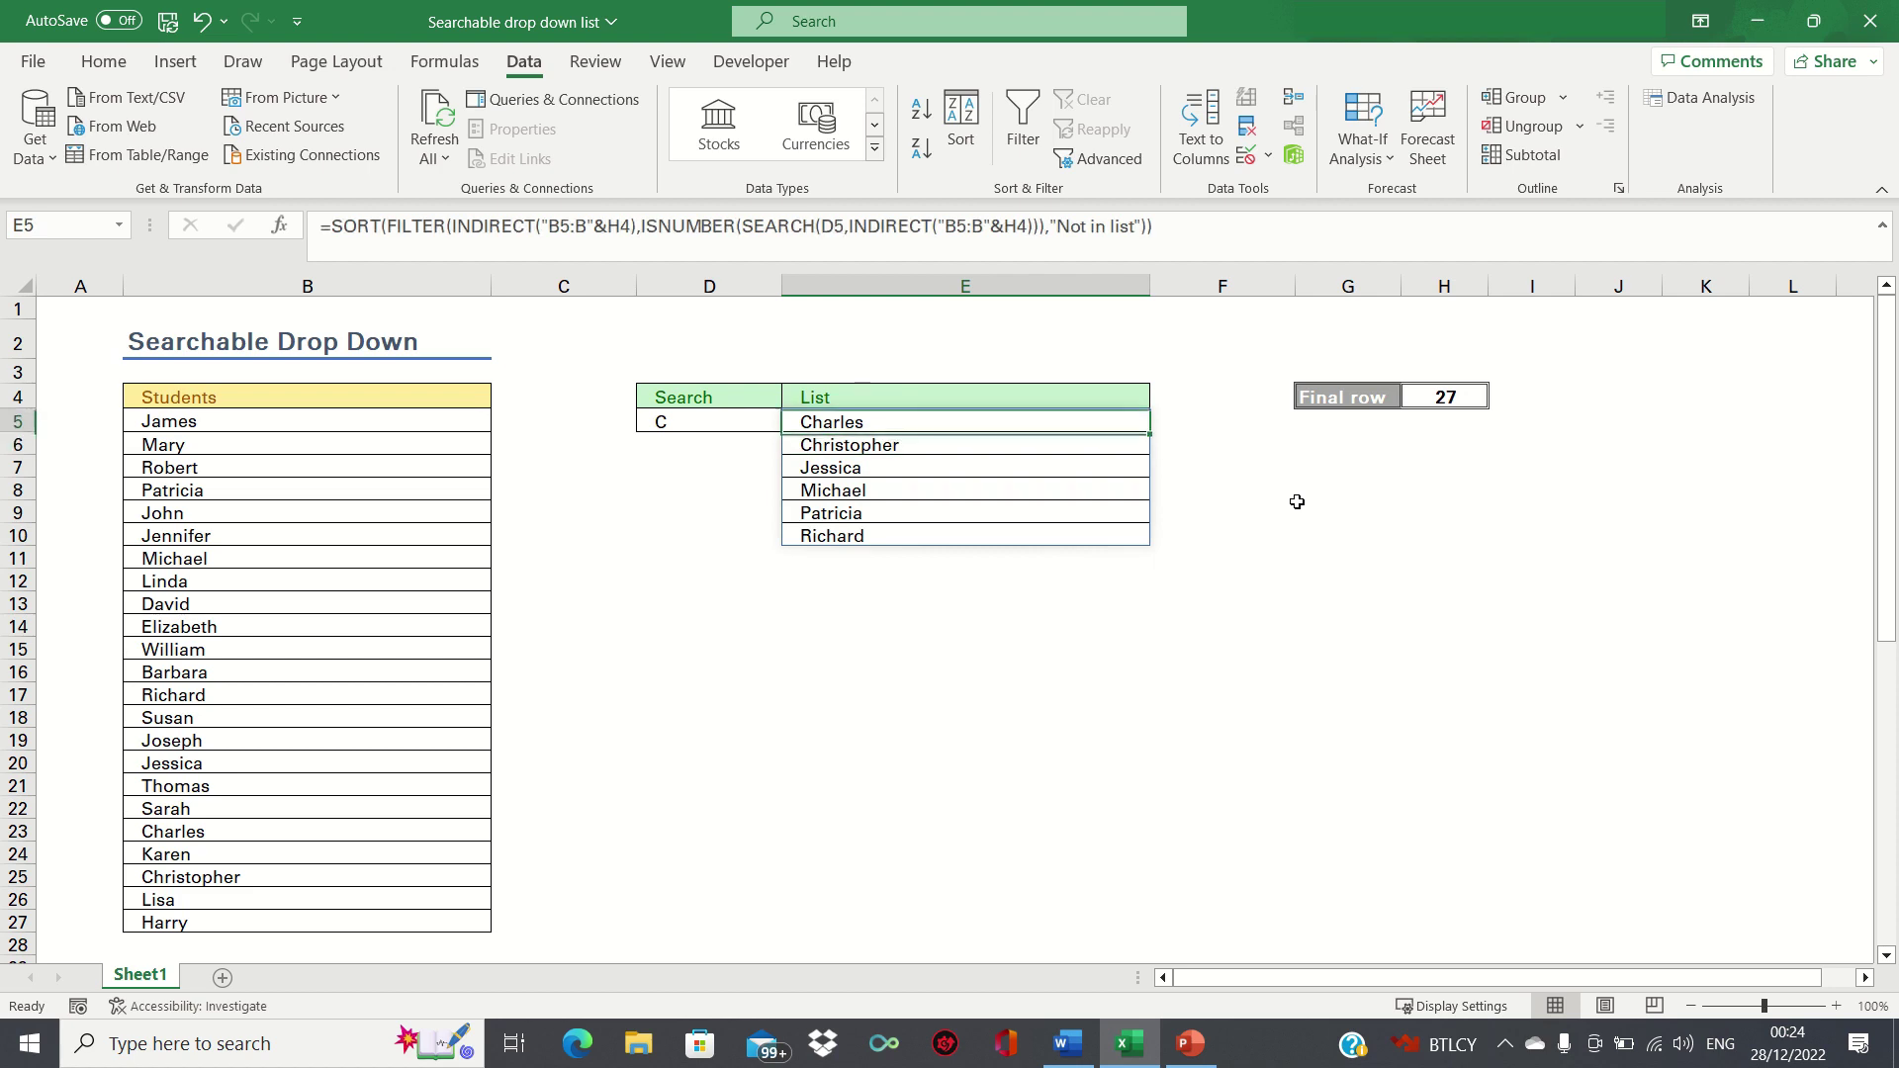
key(Left)
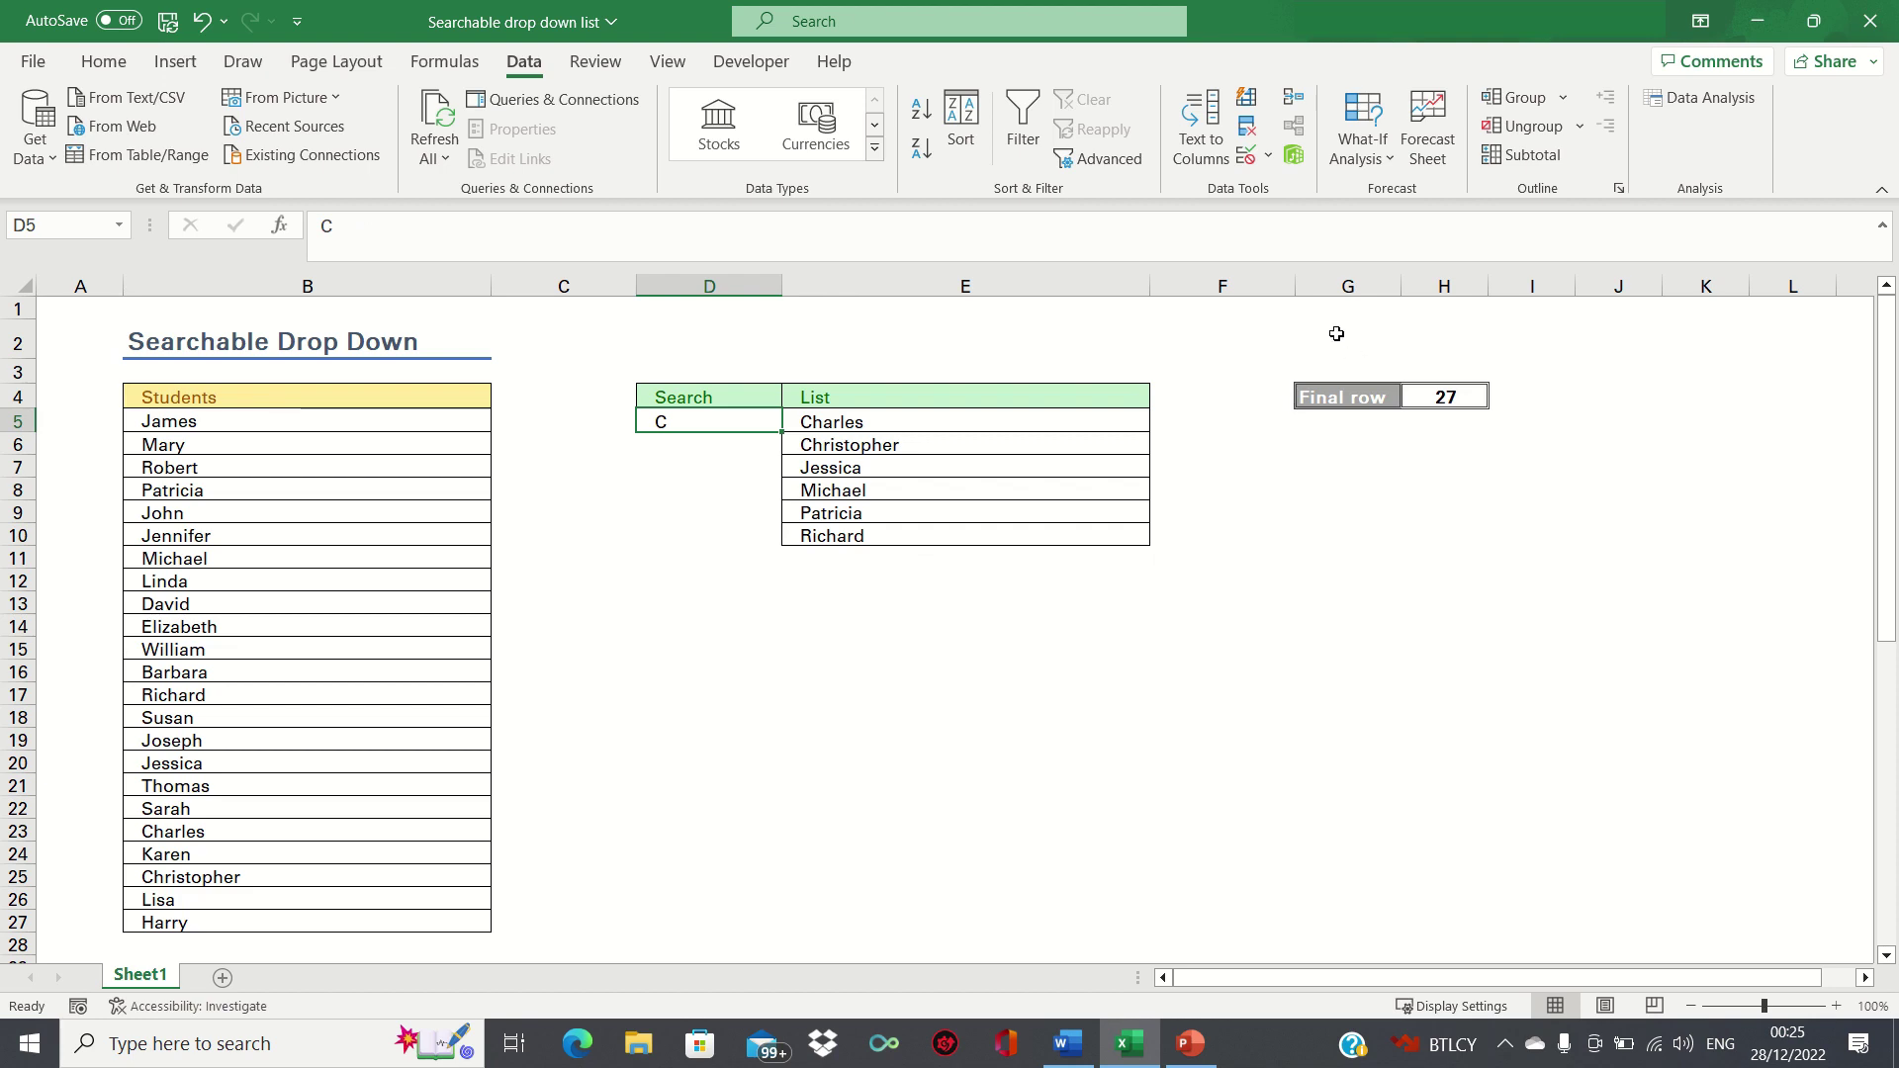
- Give D5 List data validation with source =$E$5# and Show error alert turned off
click(1246, 160)
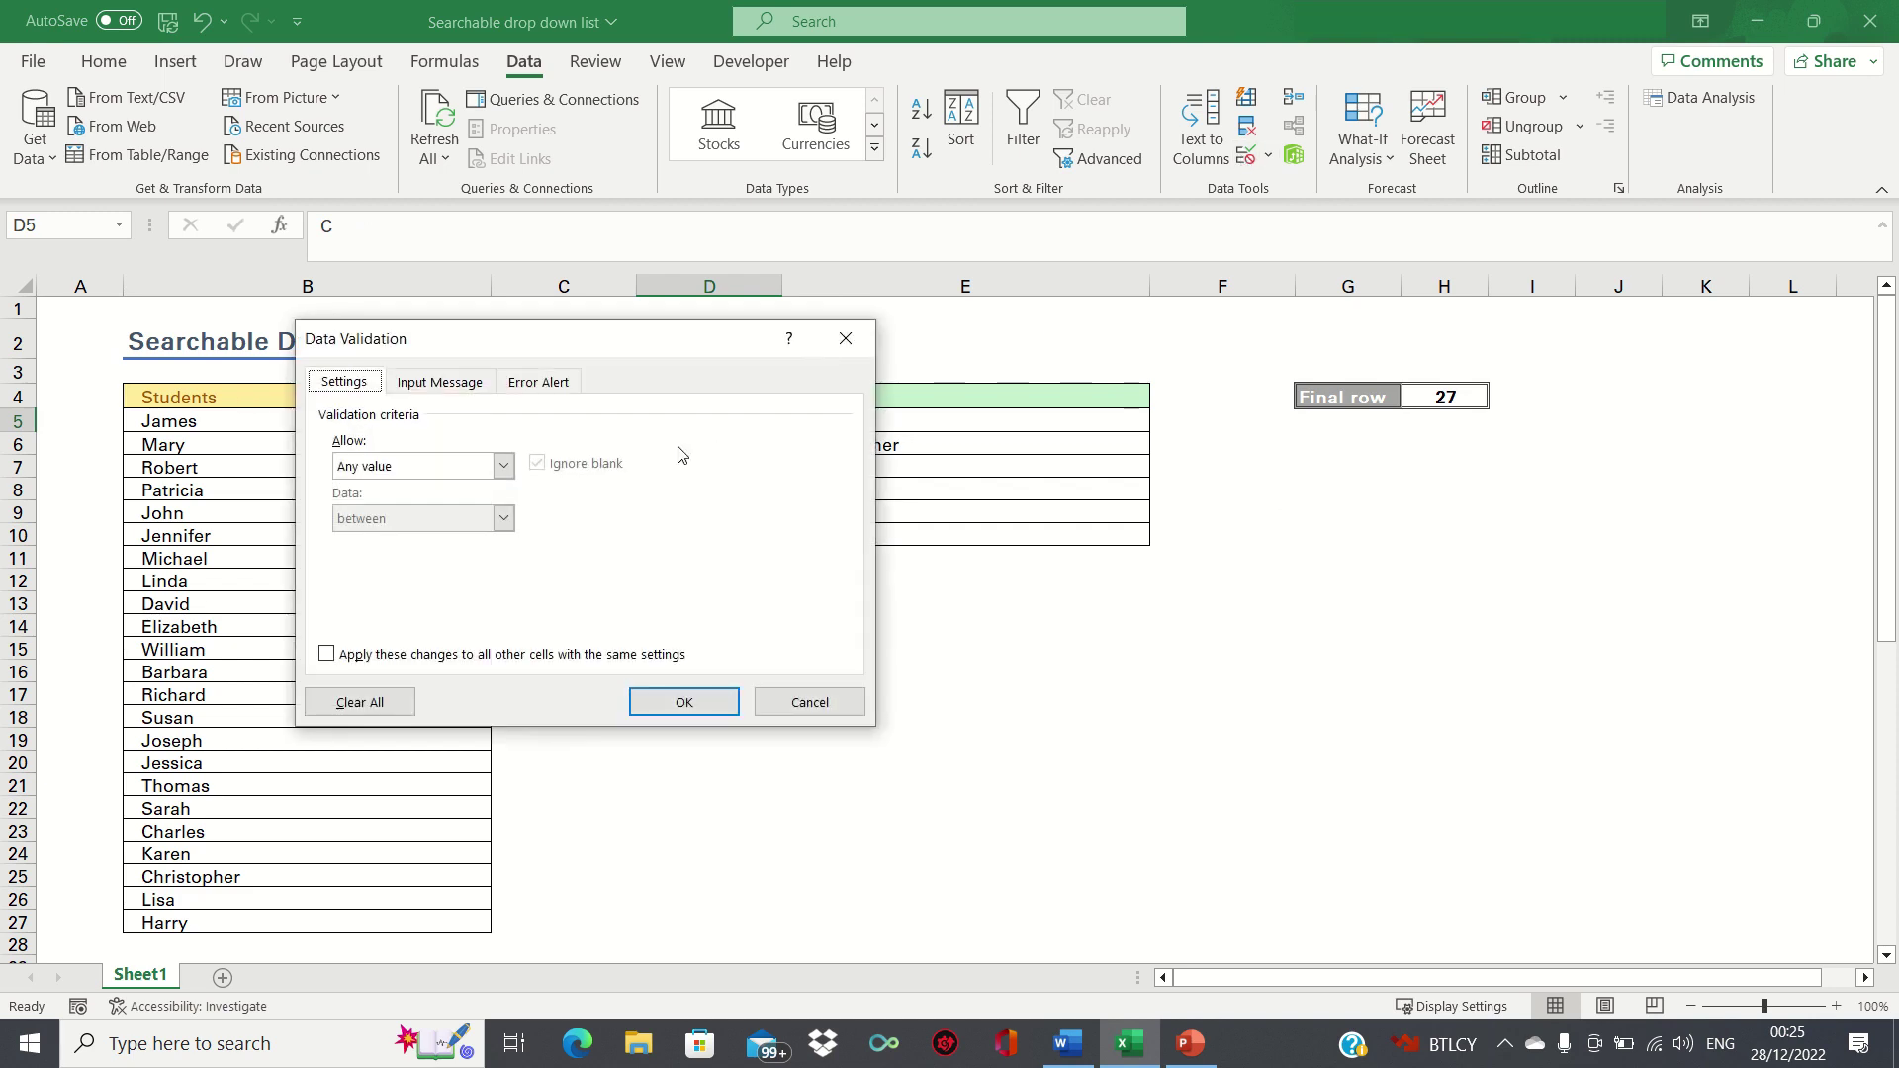
click(420, 469)
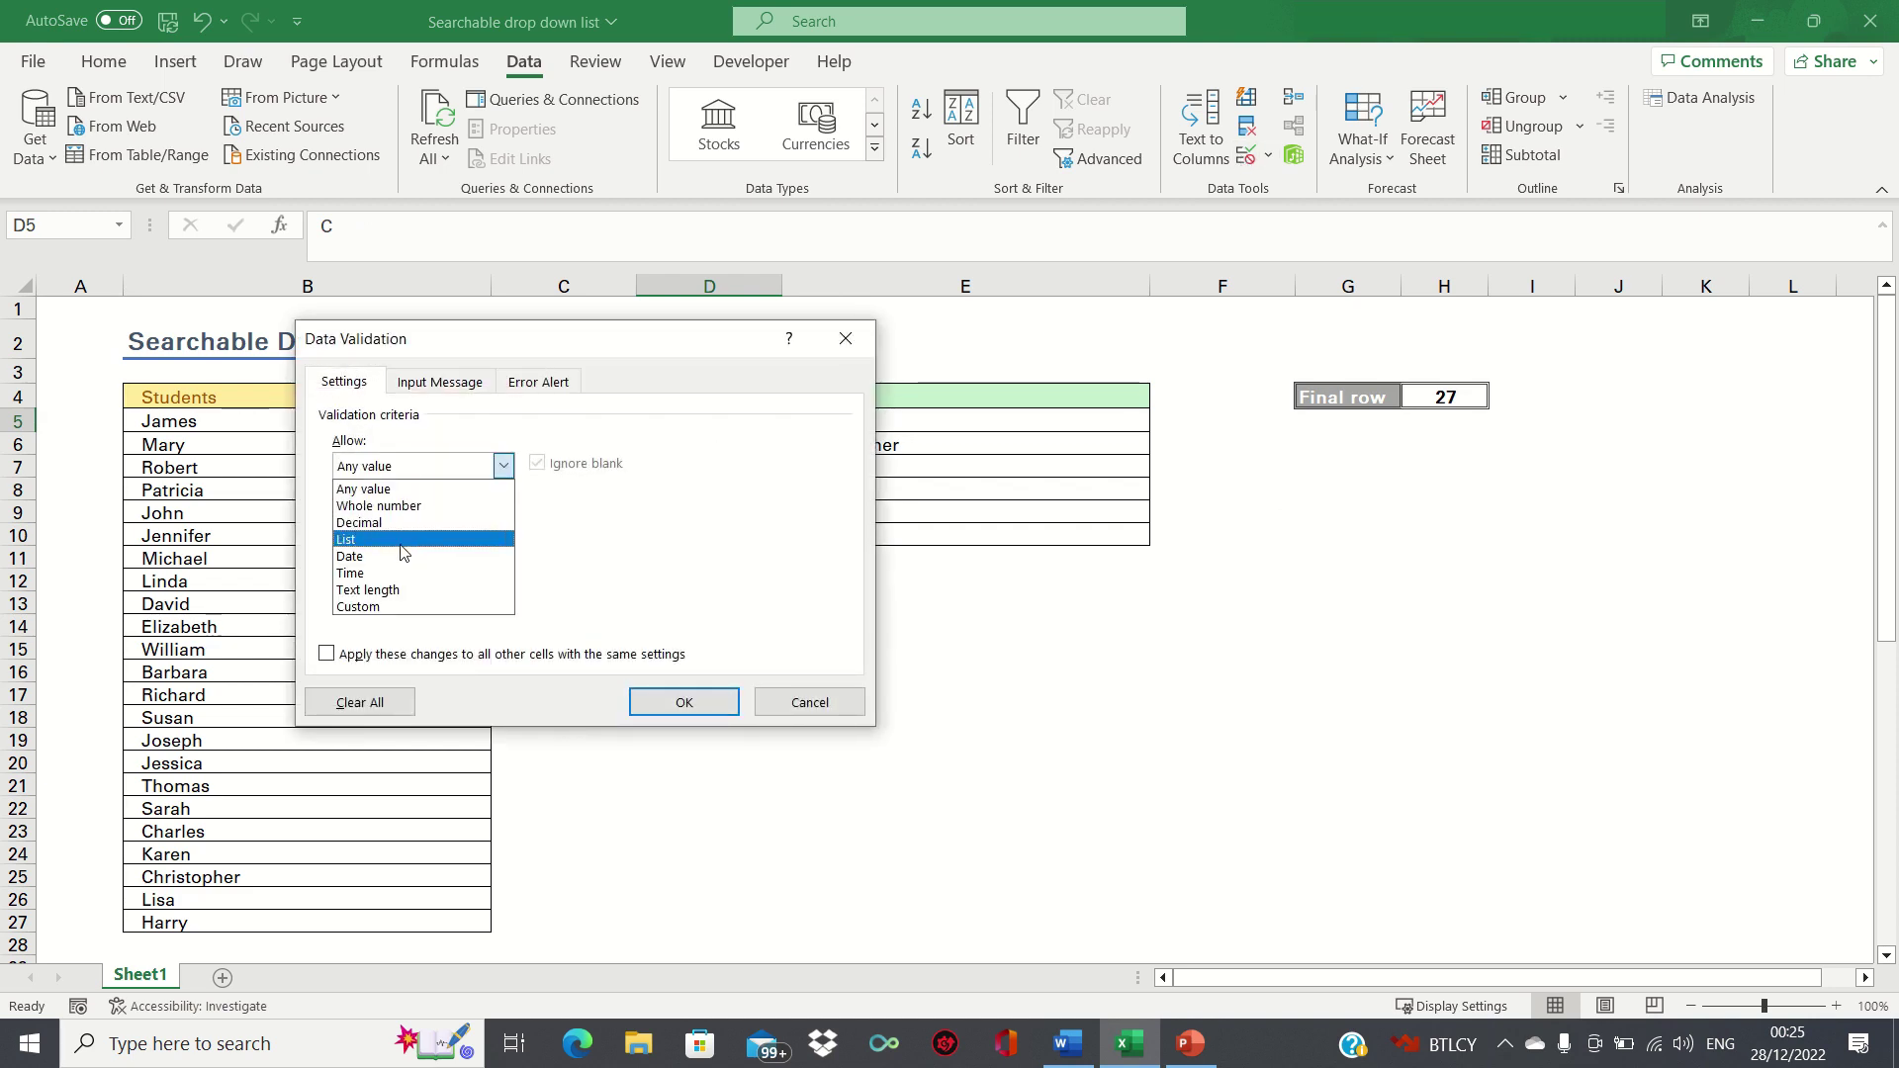
click(401, 540)
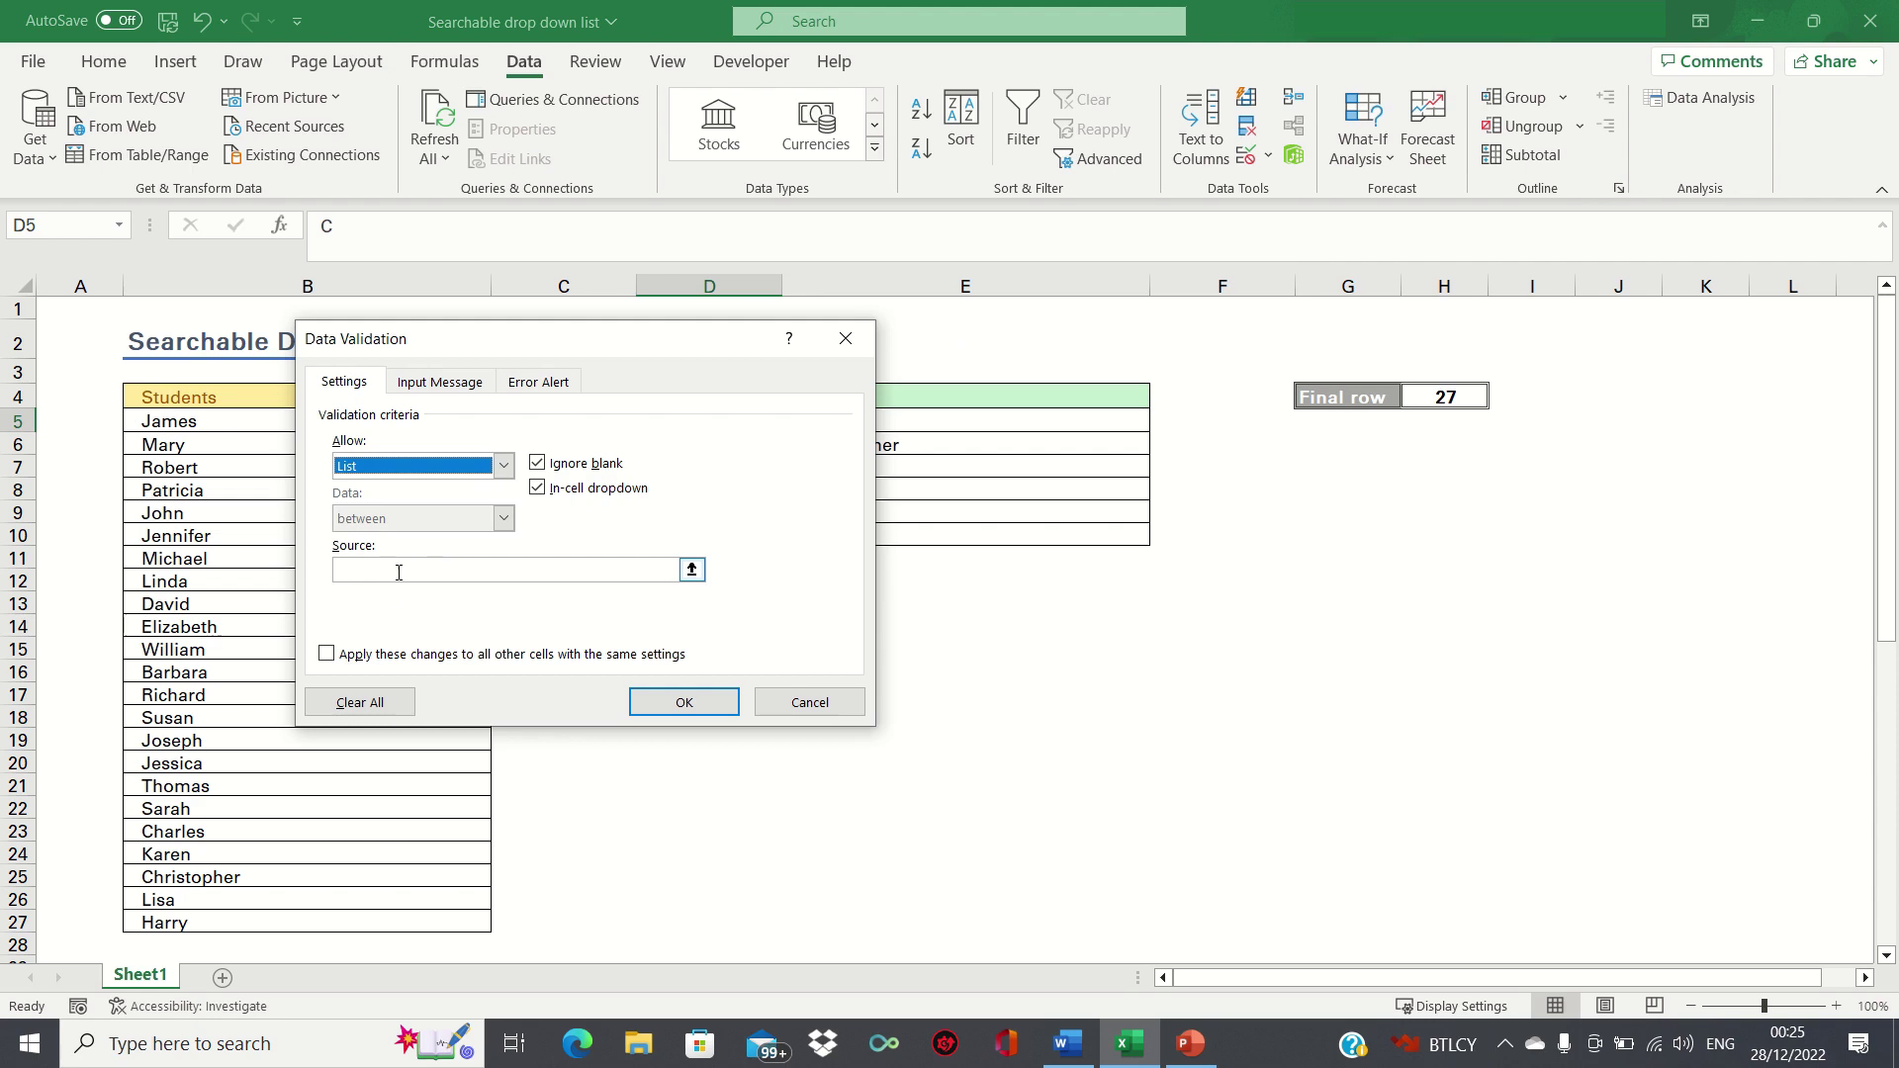
click(397, 571)
drag(524, 353, 394, 492)
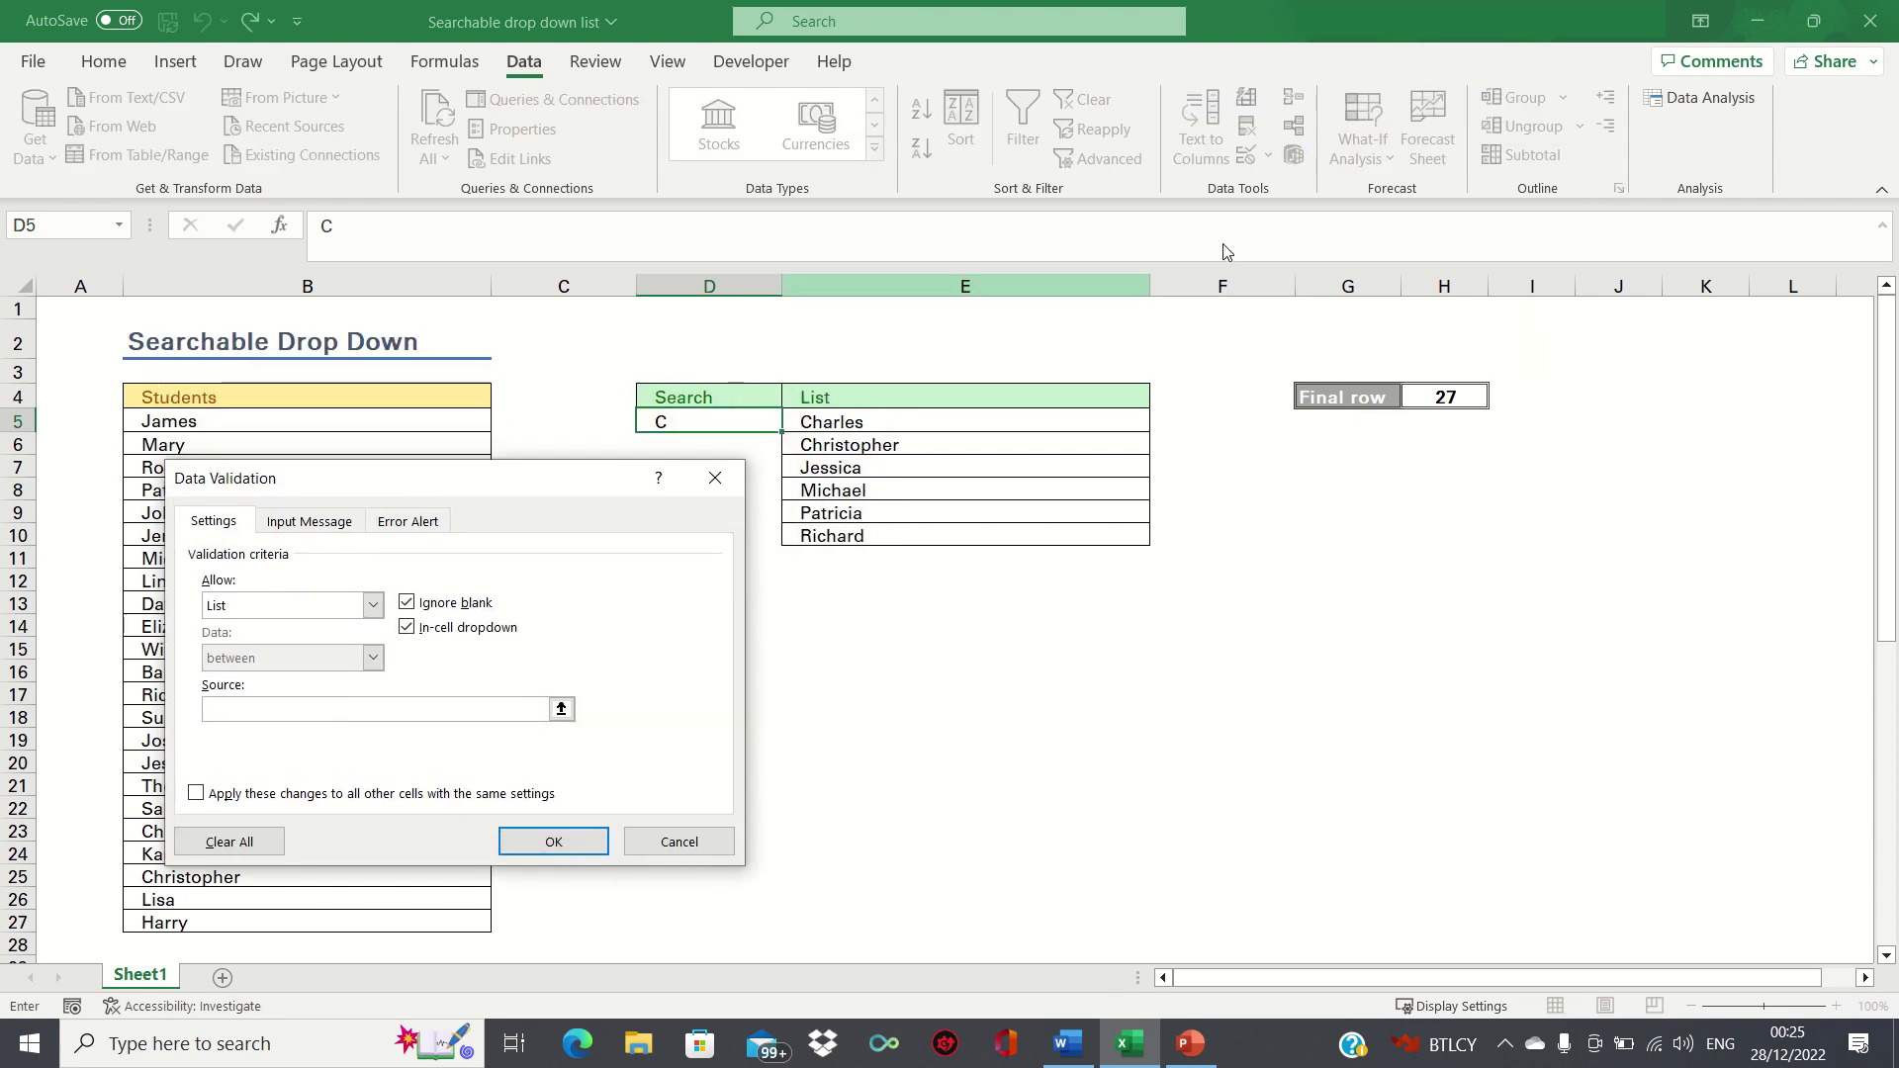
click(977, 426)
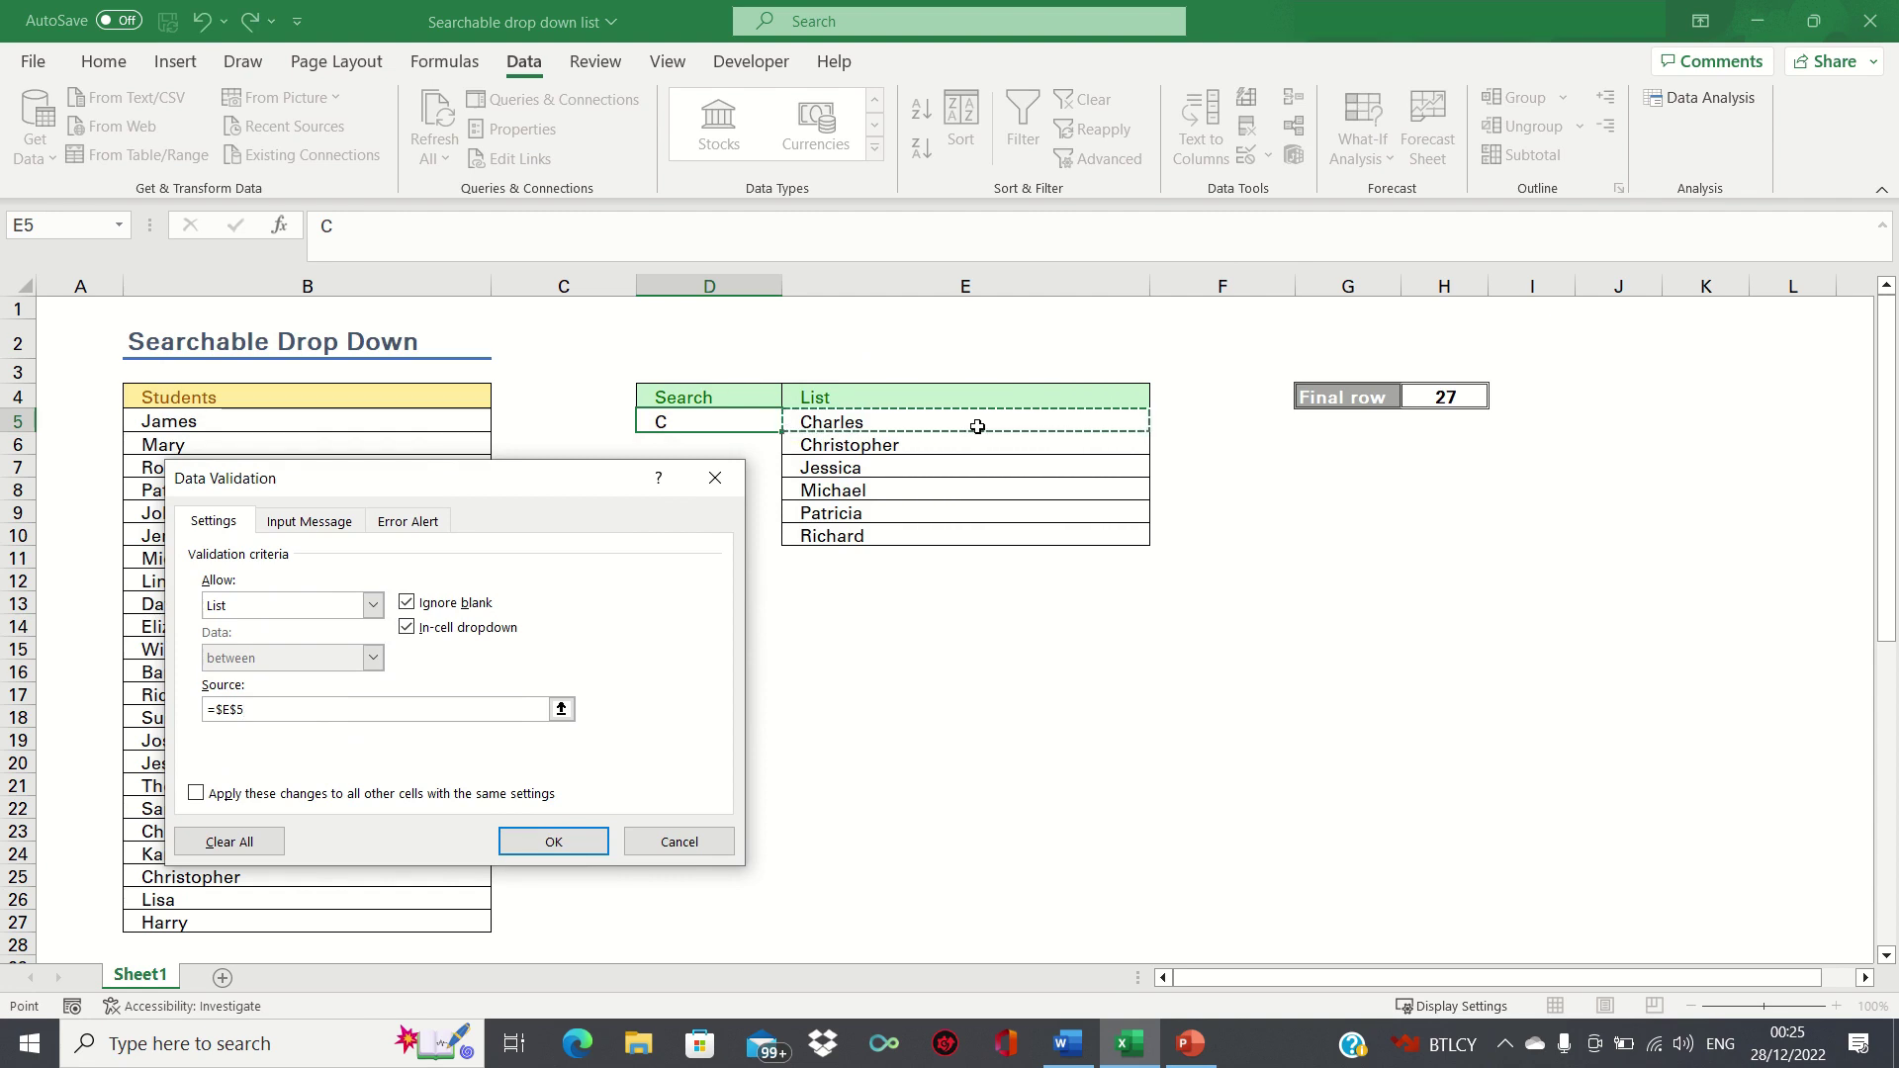
text(#)
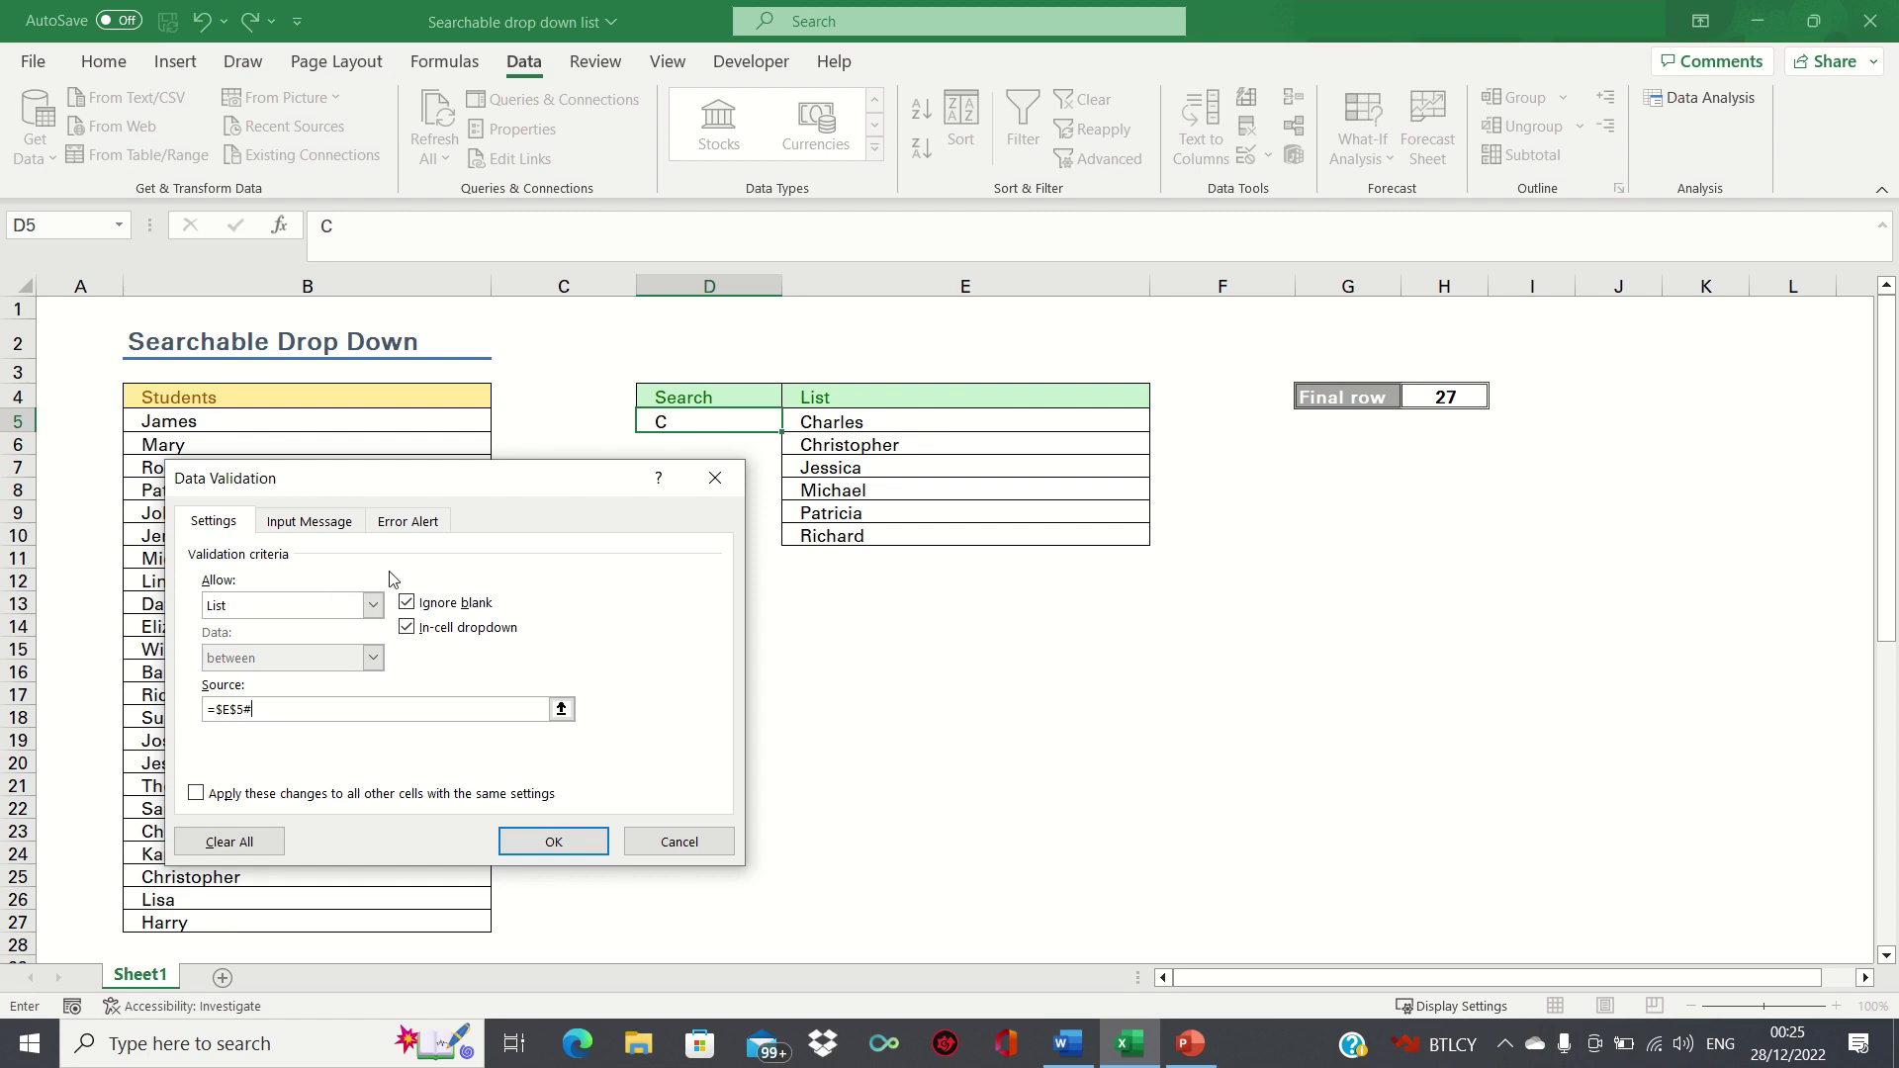
click(421, 522)
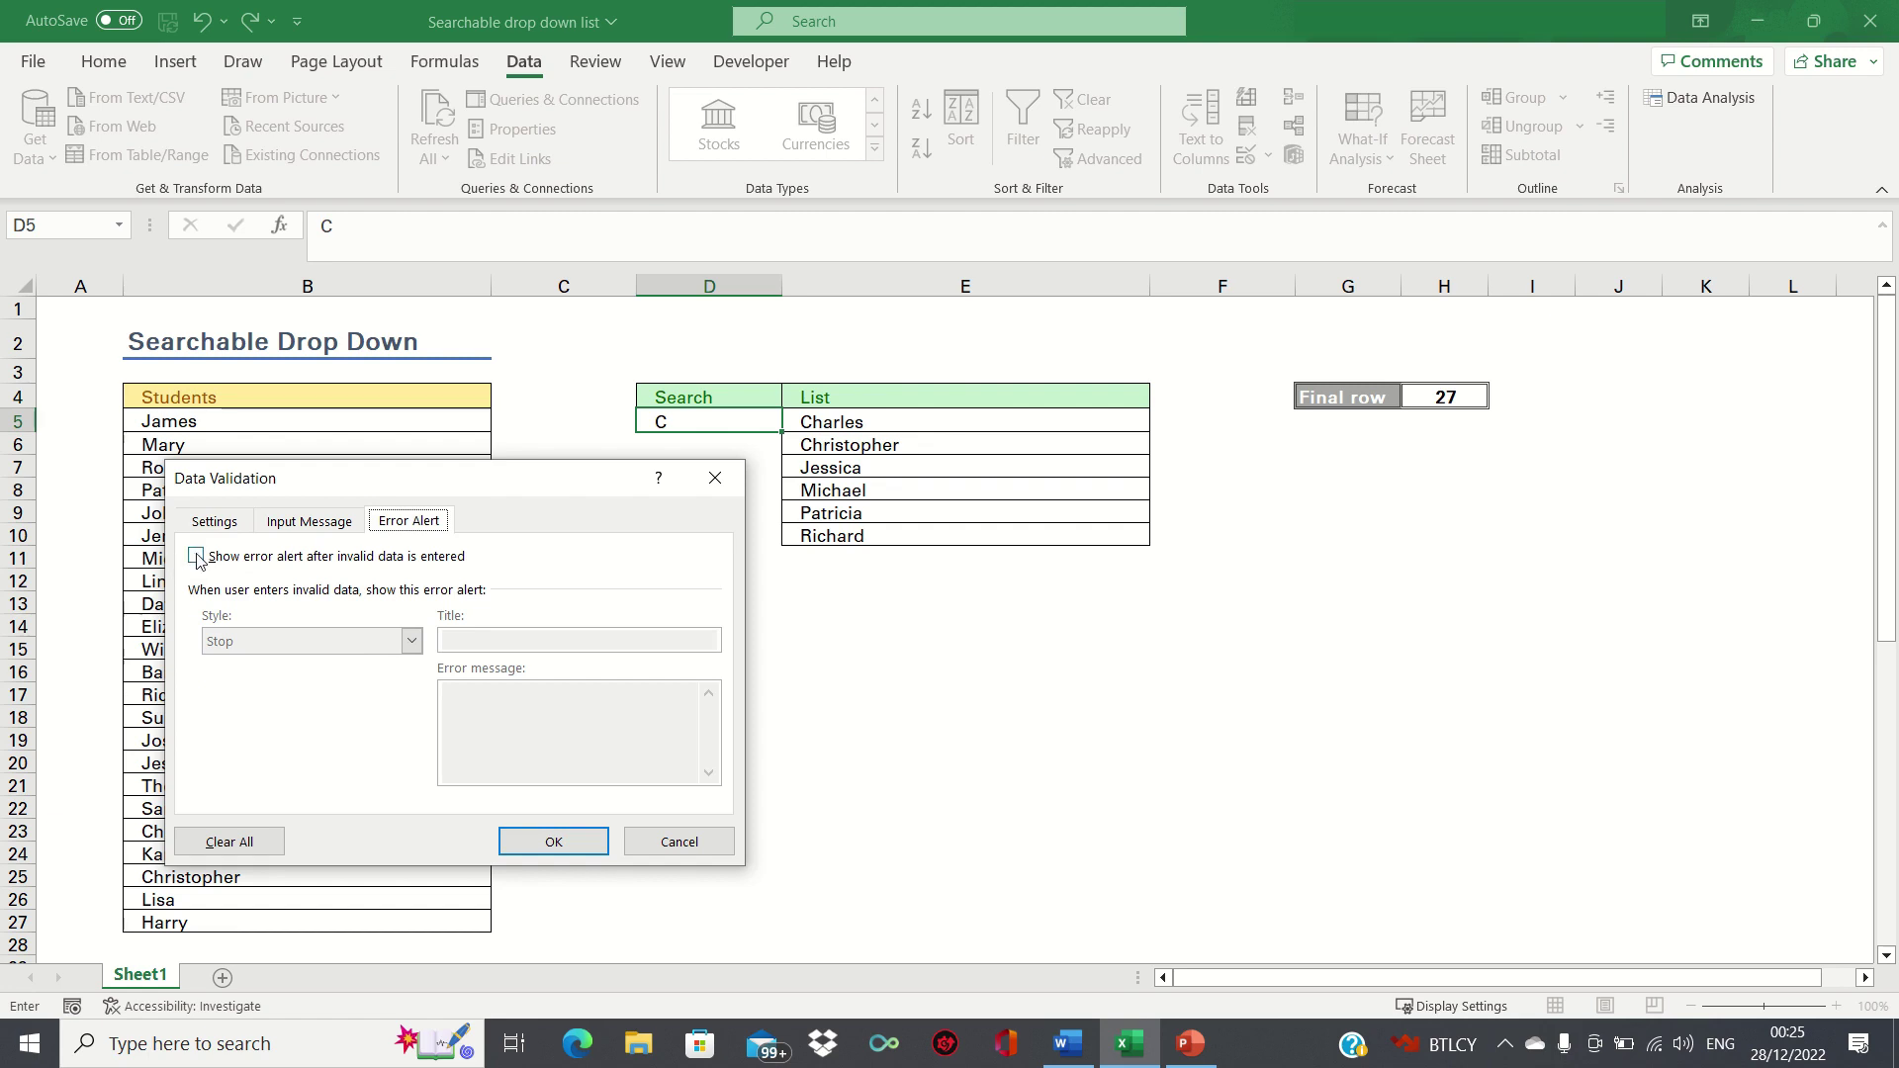
click(552, 840)
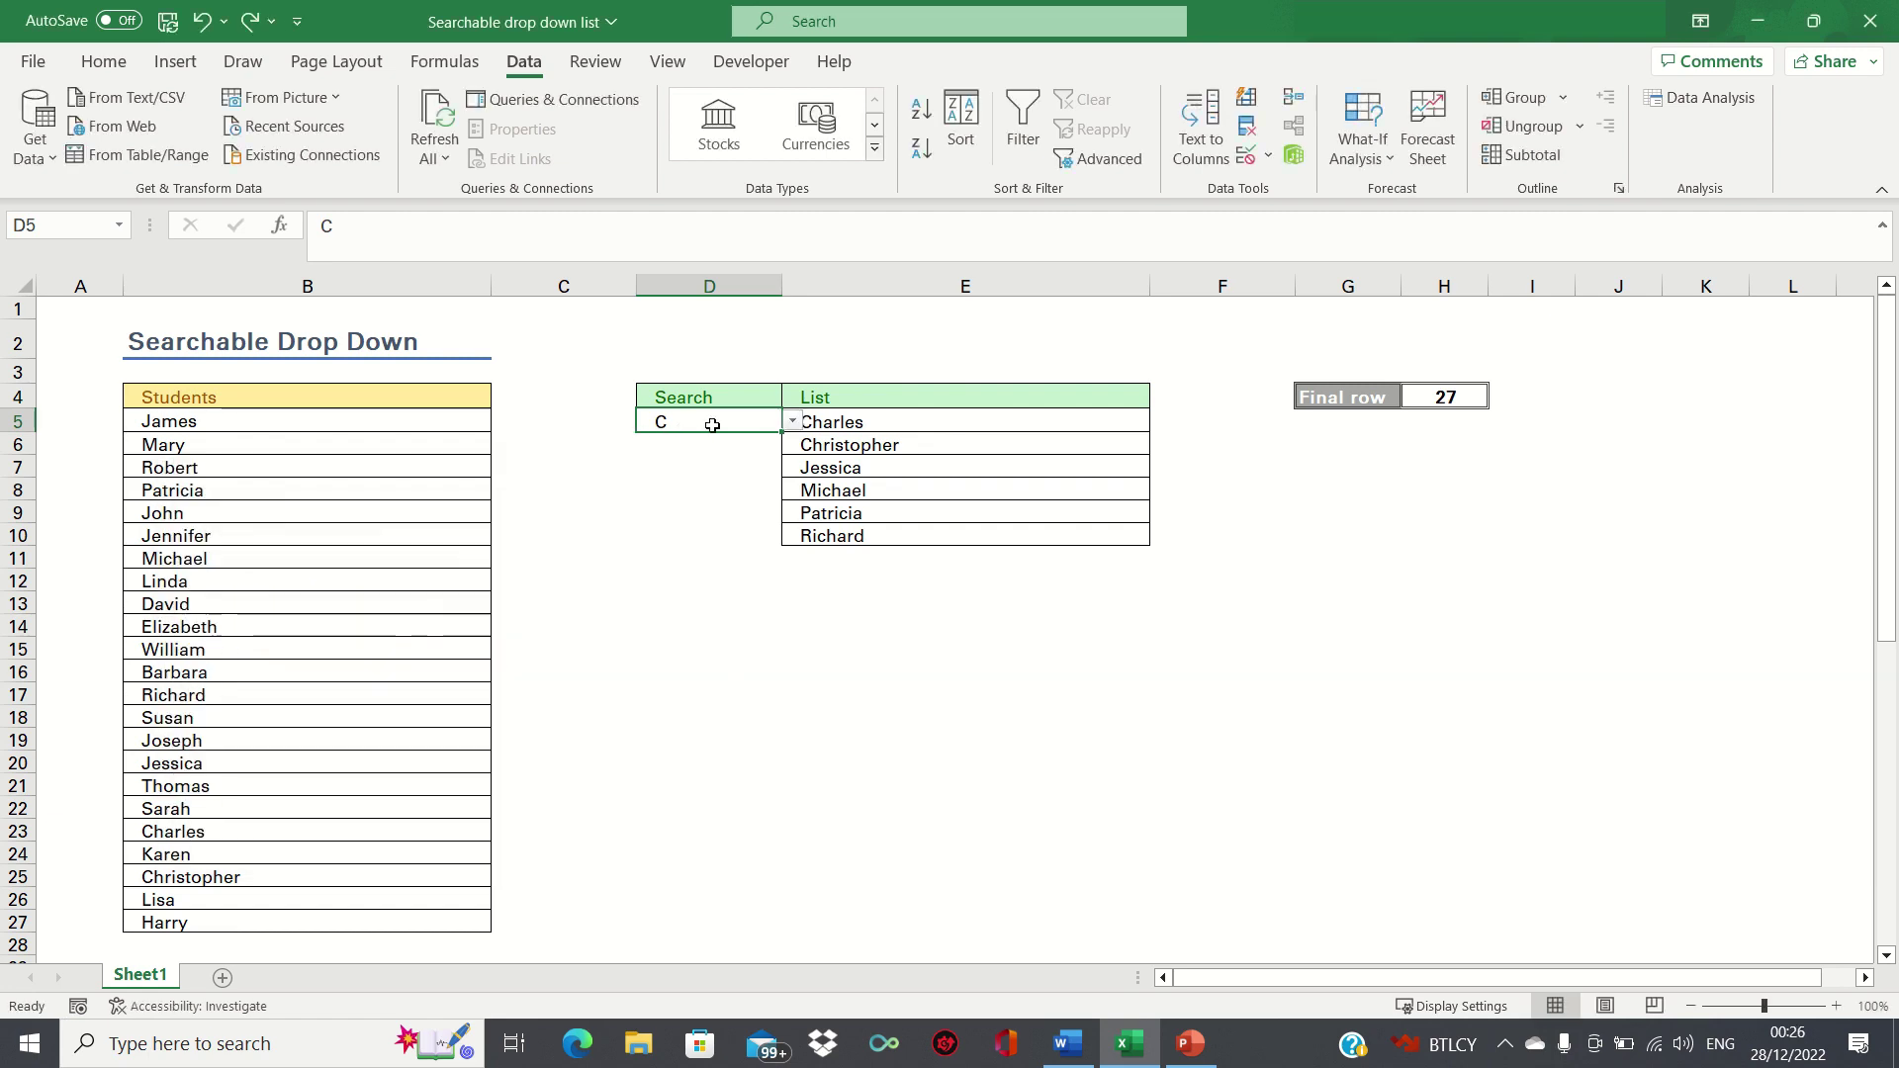
- Search D5 for 'Da', then pick Linda from its drop-down of matches
text(Da)
key(Return)
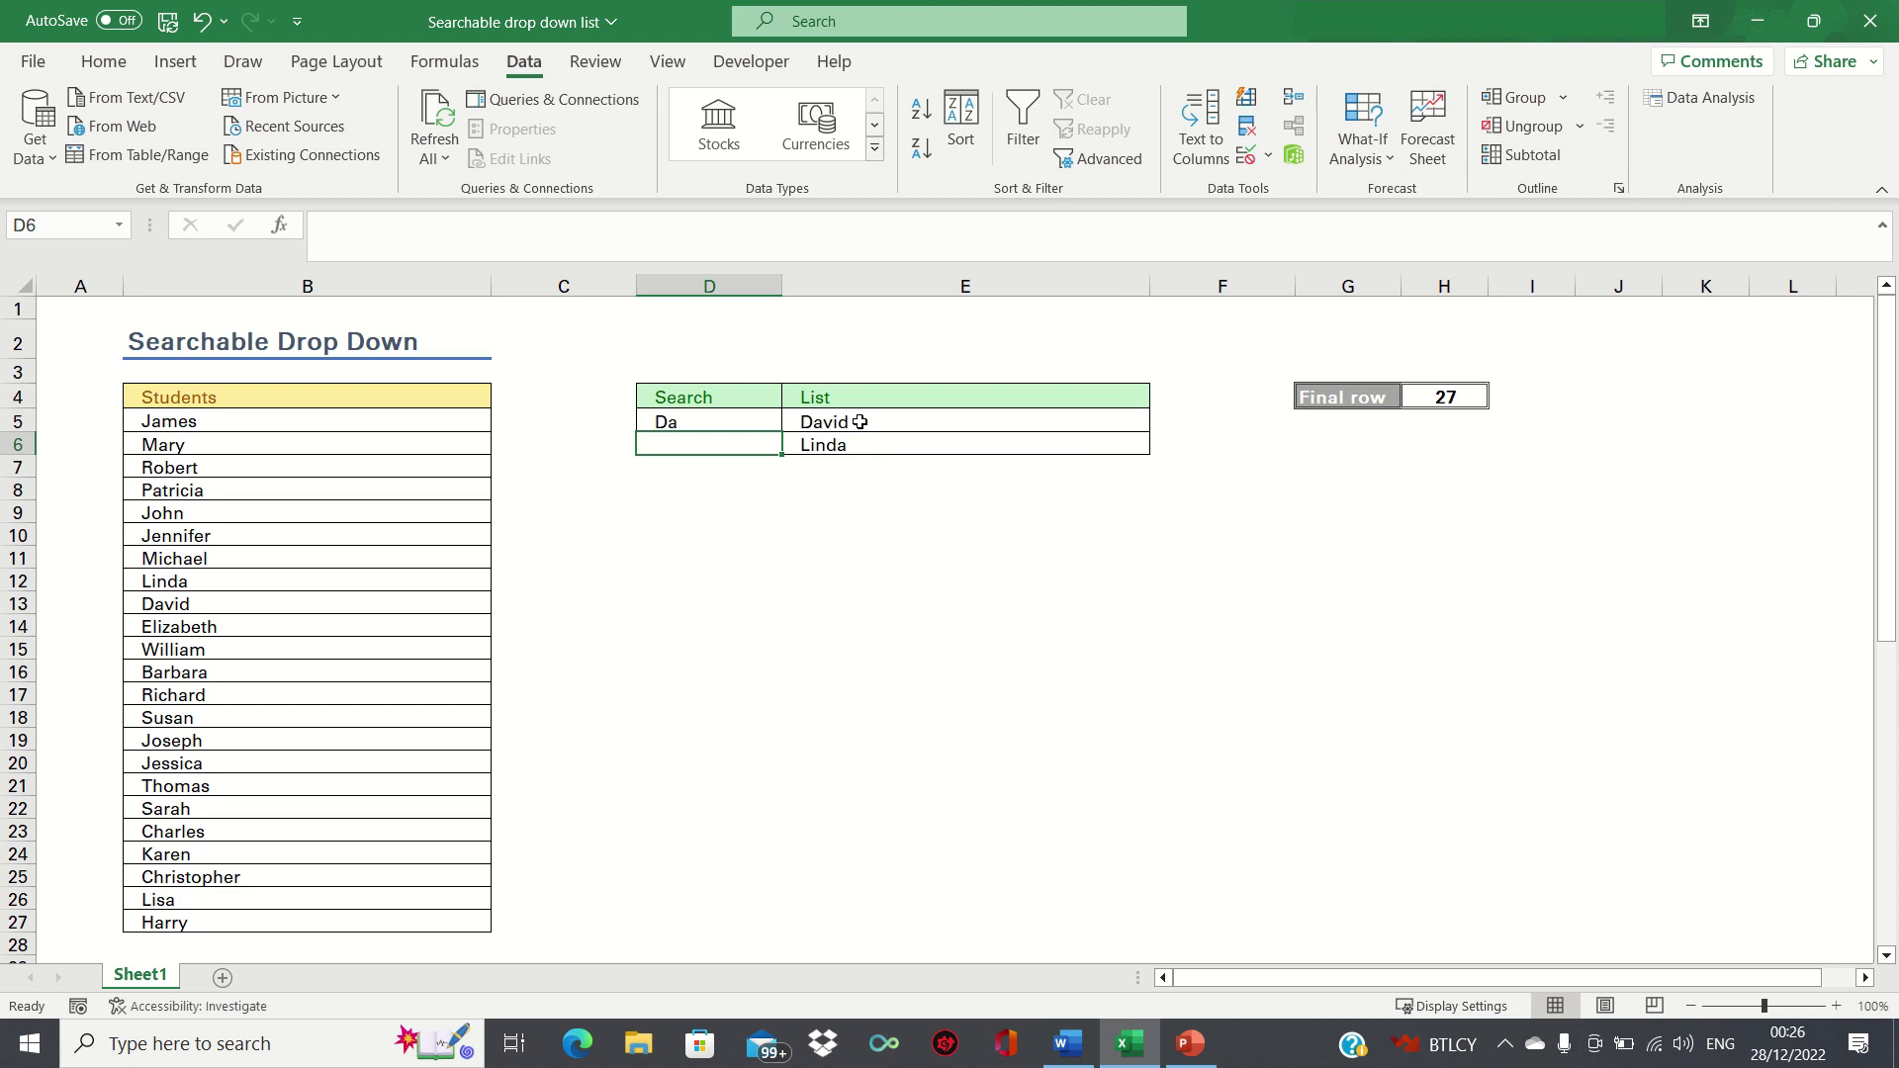
click(764, 421)
click(792, 421)
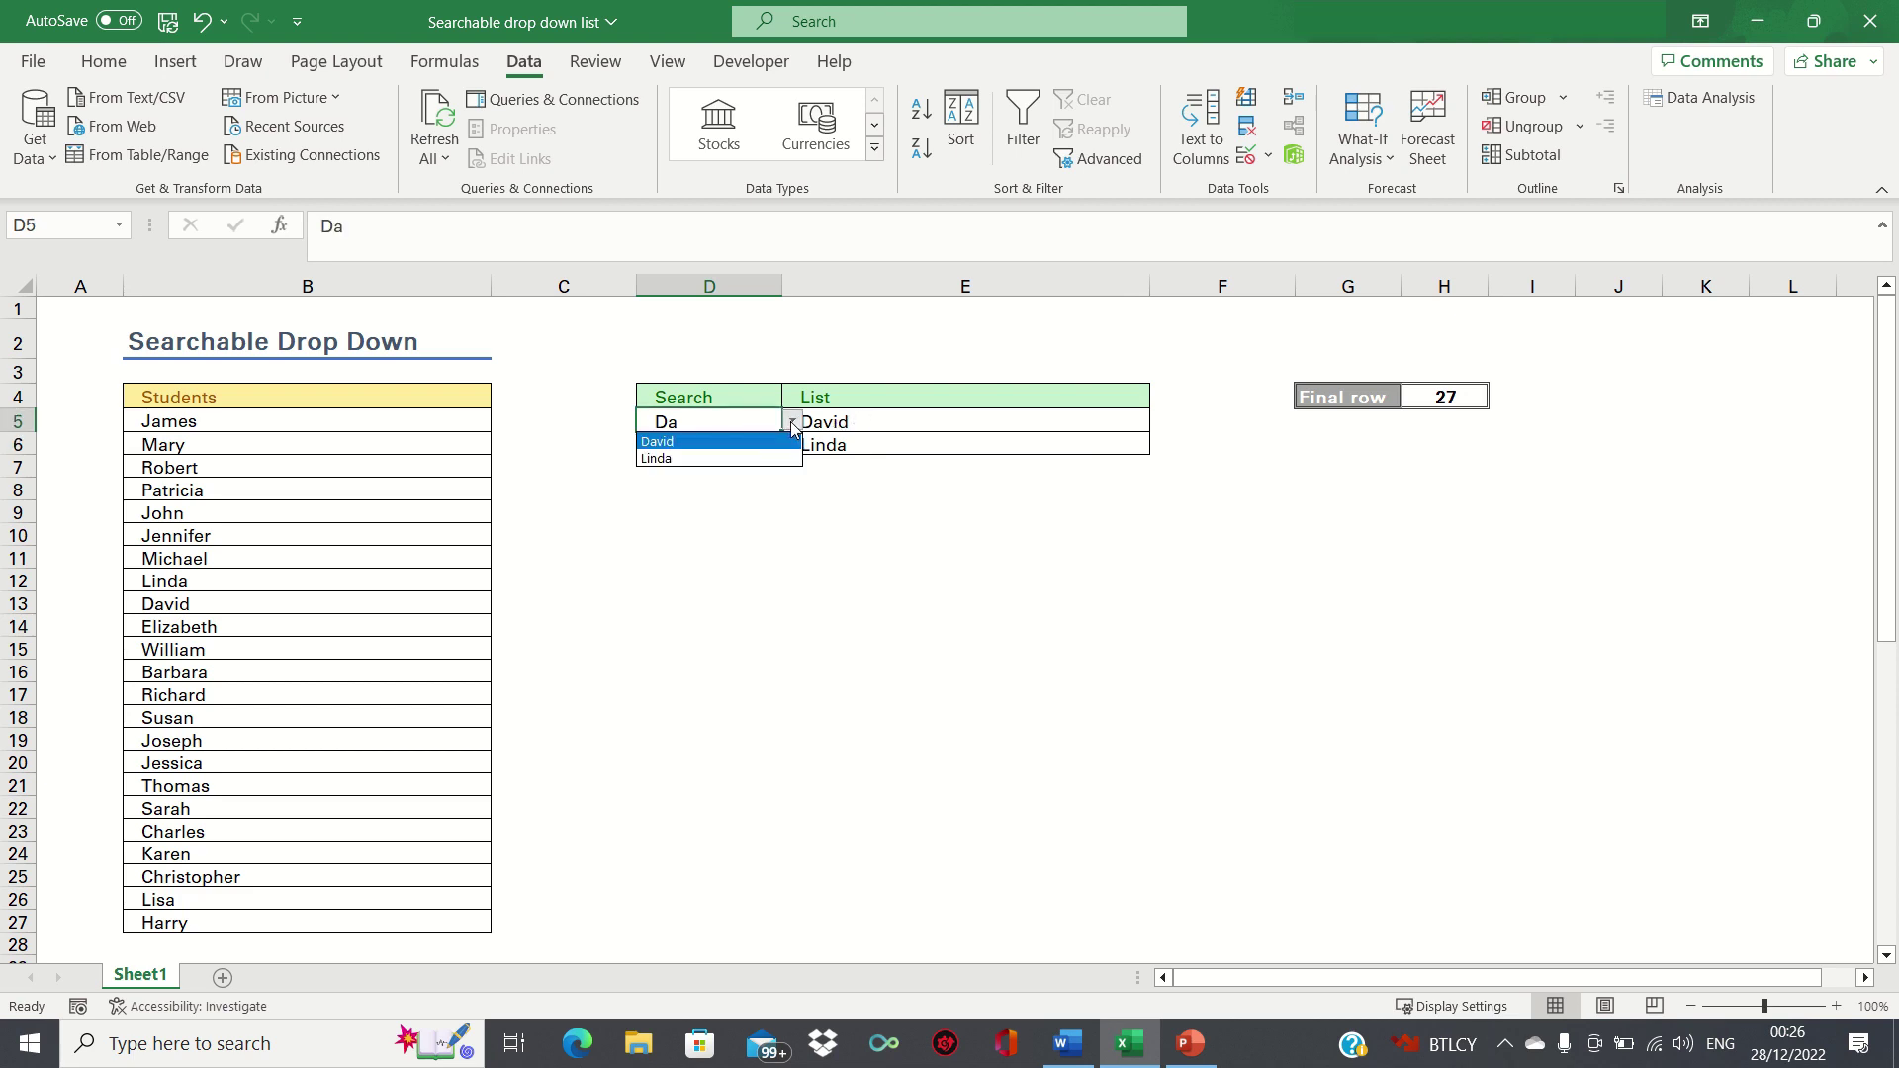
click(736, 457)
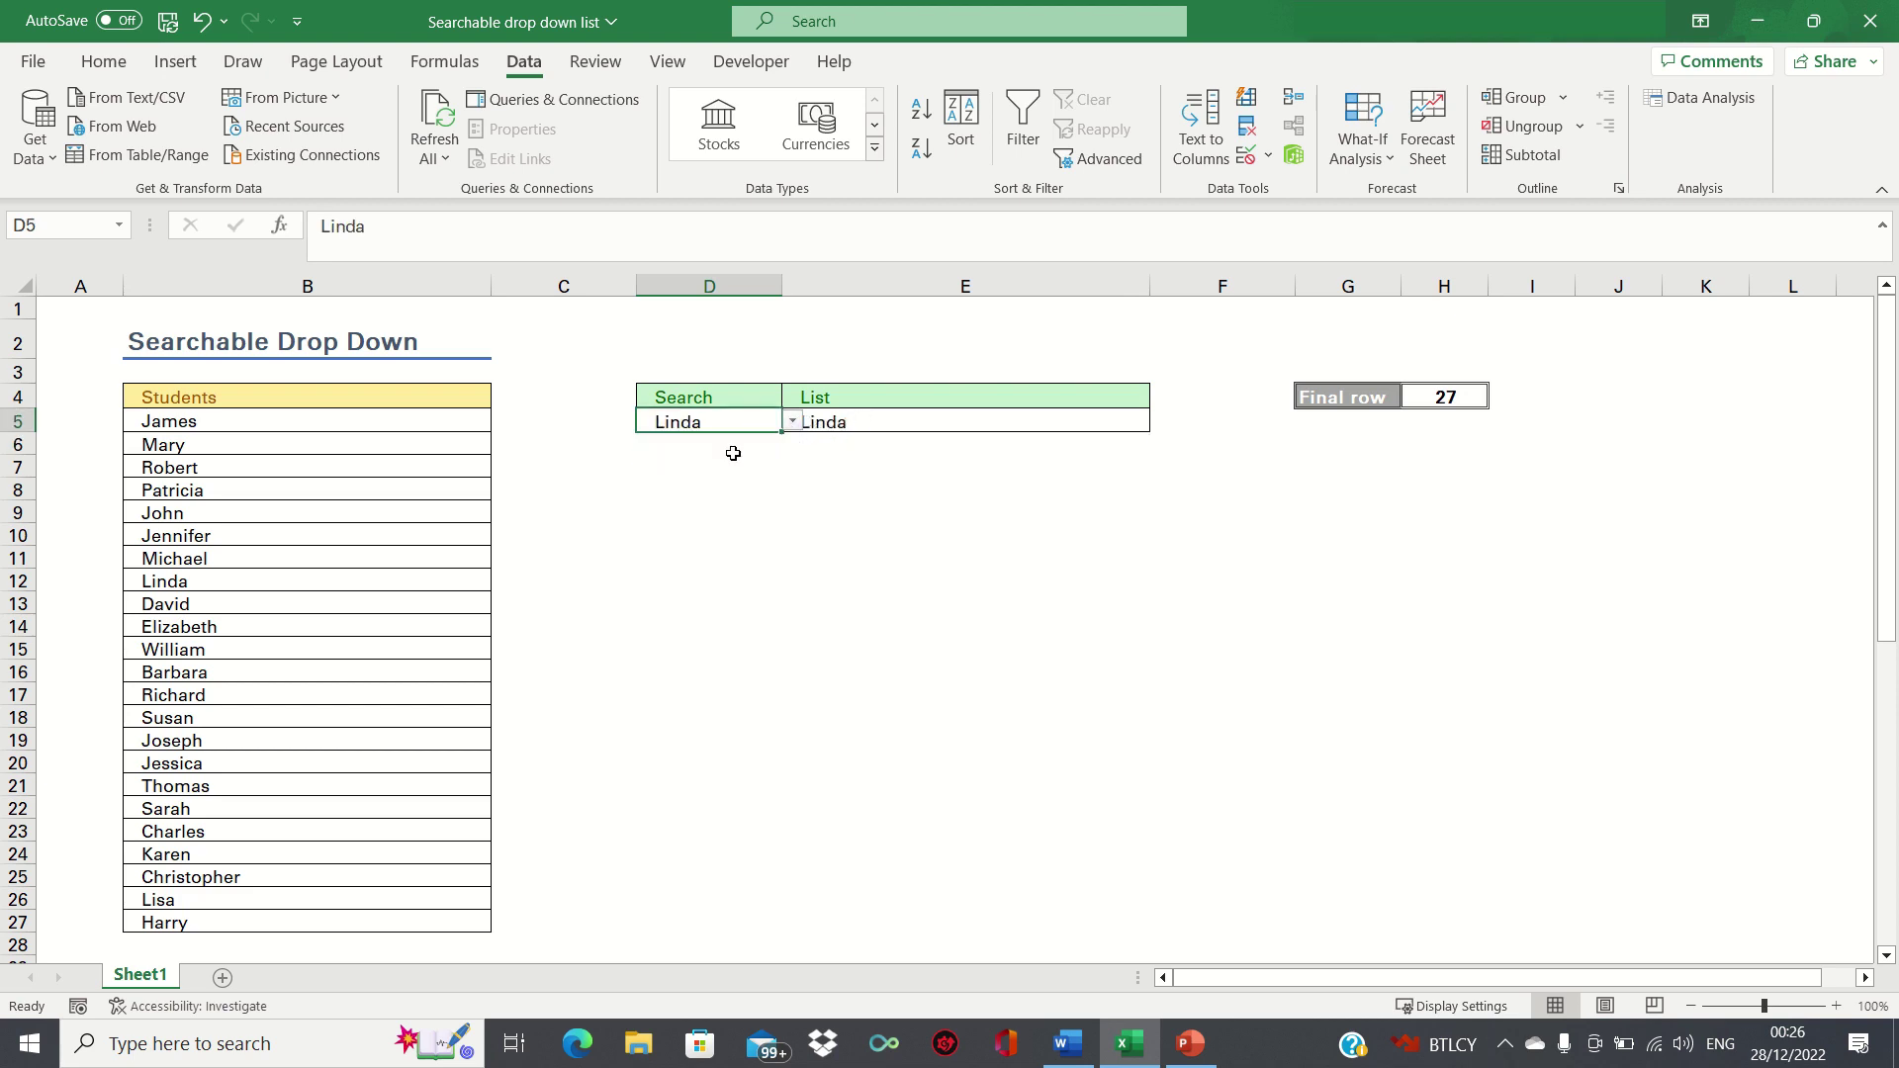